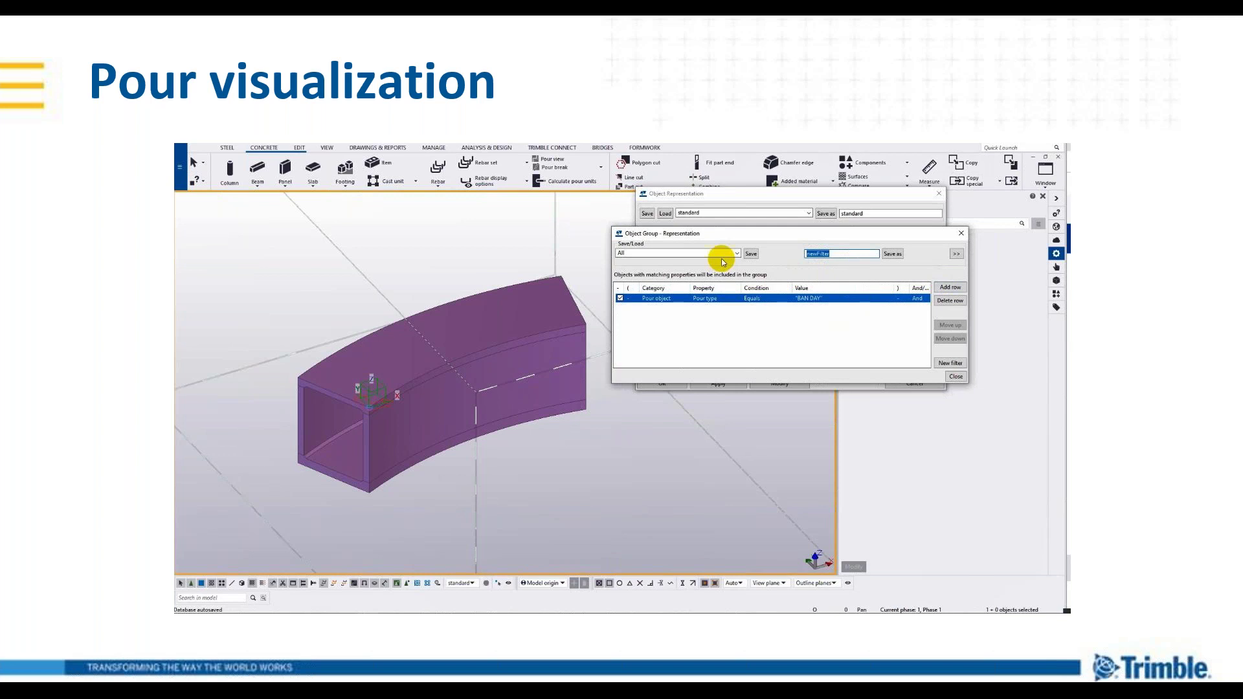
Save the filter as BAN DAY, colour the pours and list them in Pour_Content_List.
{"action": "type", "text": "BAN DAY"}
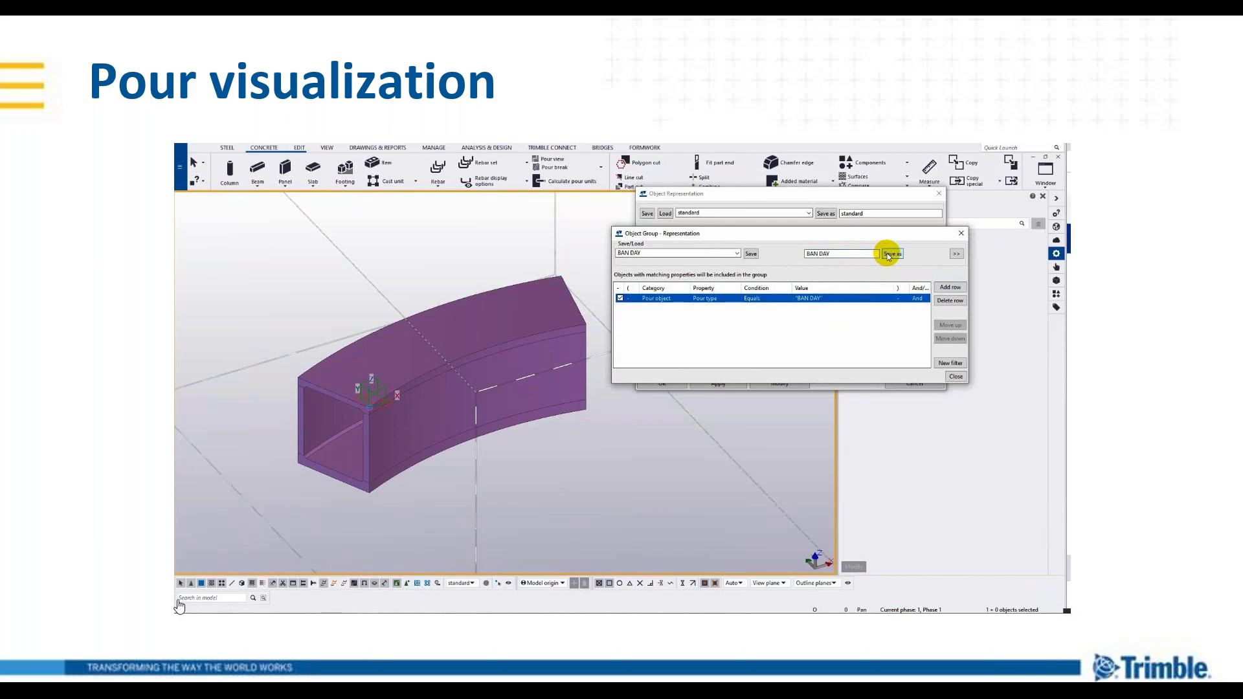
{"action": "mouse_move", "coordinate": [210, 588]}
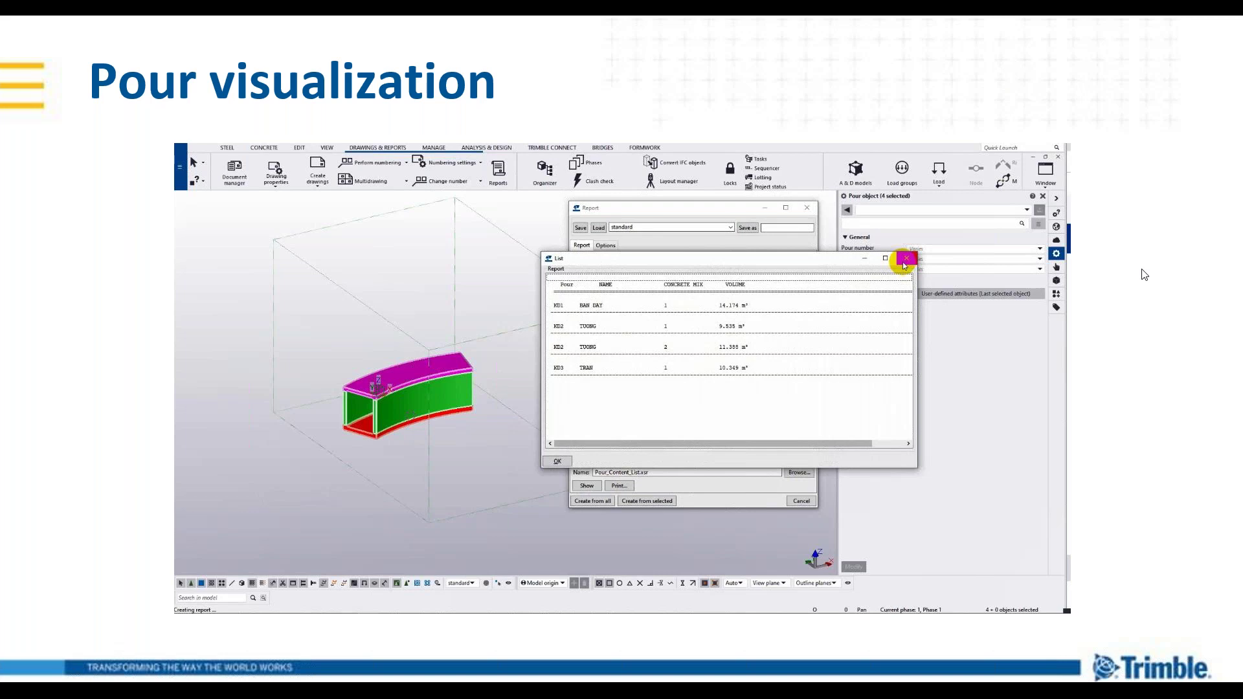
Advance to the Layout Point Applicator, set to Edges on the Top part face.
{"action": "key", "text": "Right"}
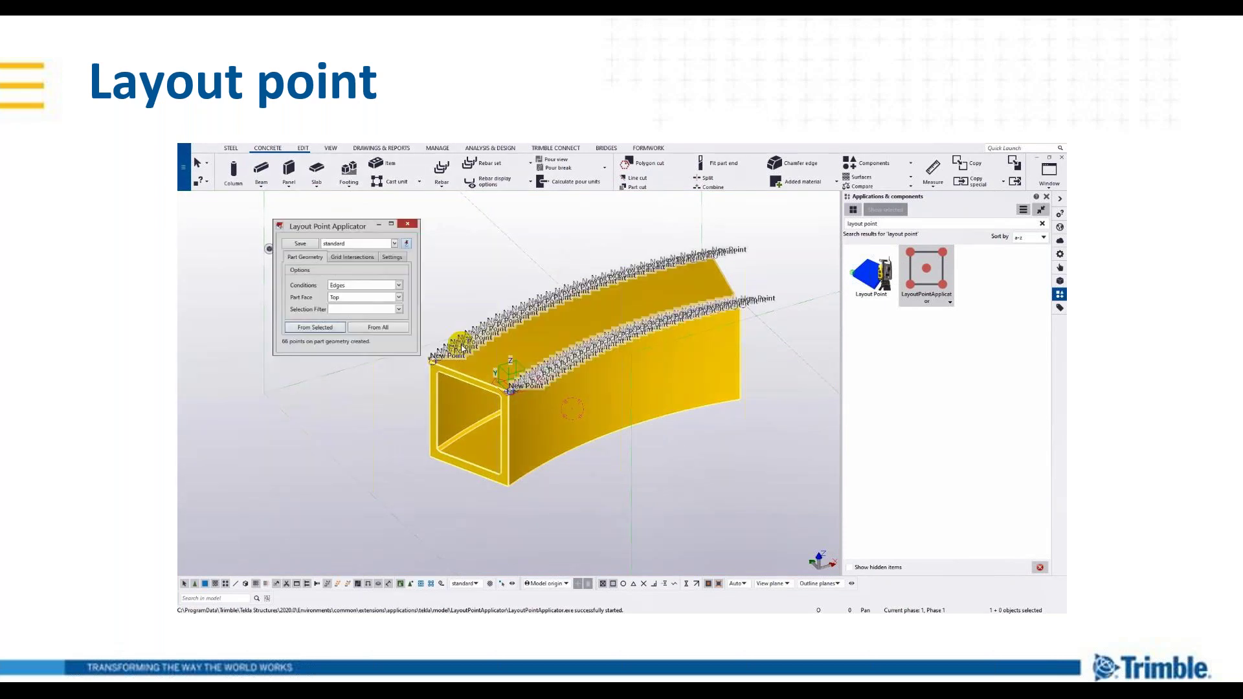
Inspect the point-lined top edge of the box and redraw the view.
{"action": "scroll", "coordinate": [510, 327], "scroll_direction": "up", "scroll_amount": 5}
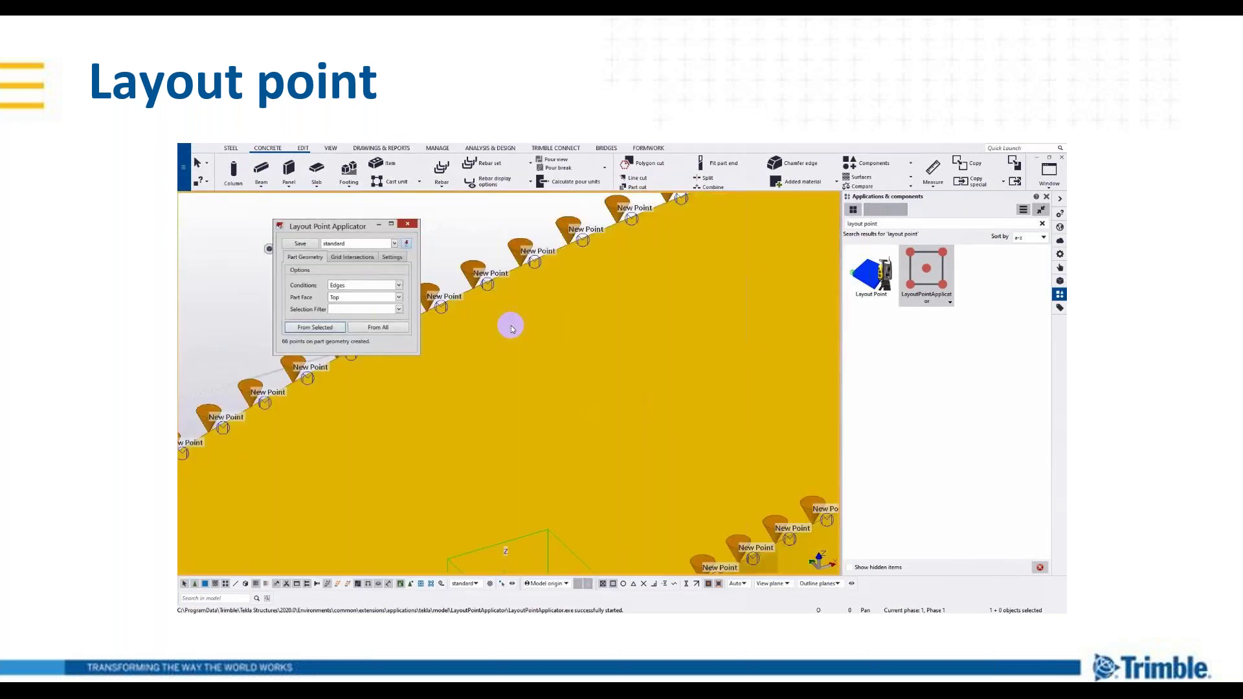
{"action": "scroll", "coordinate": [512, 328], "scroll_direction": "down", "scroll_amount": 5}
{"action": "middle_click_drag", "start_coordinate": [541, 333], "coordinate": [527, 369], "text": "ctrl"}
{"action": "right_click", "coordinate": [495, 298]}
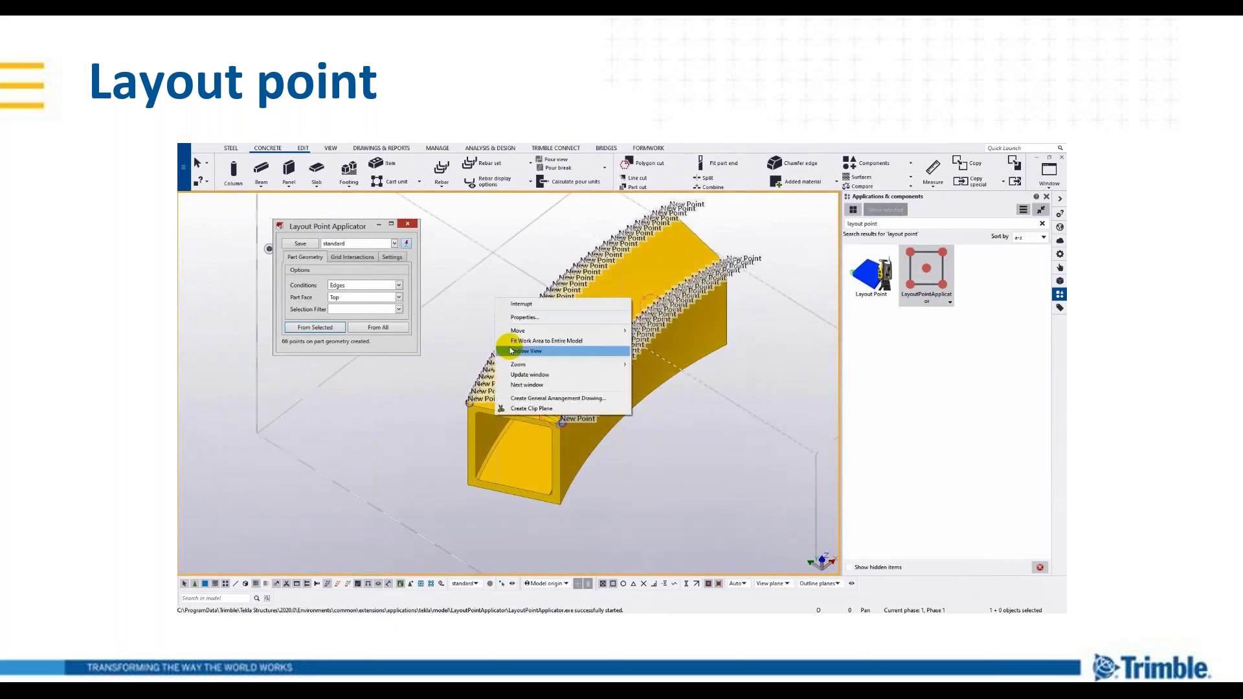
{"action": "left_click", "coordinate": [511, 350]}
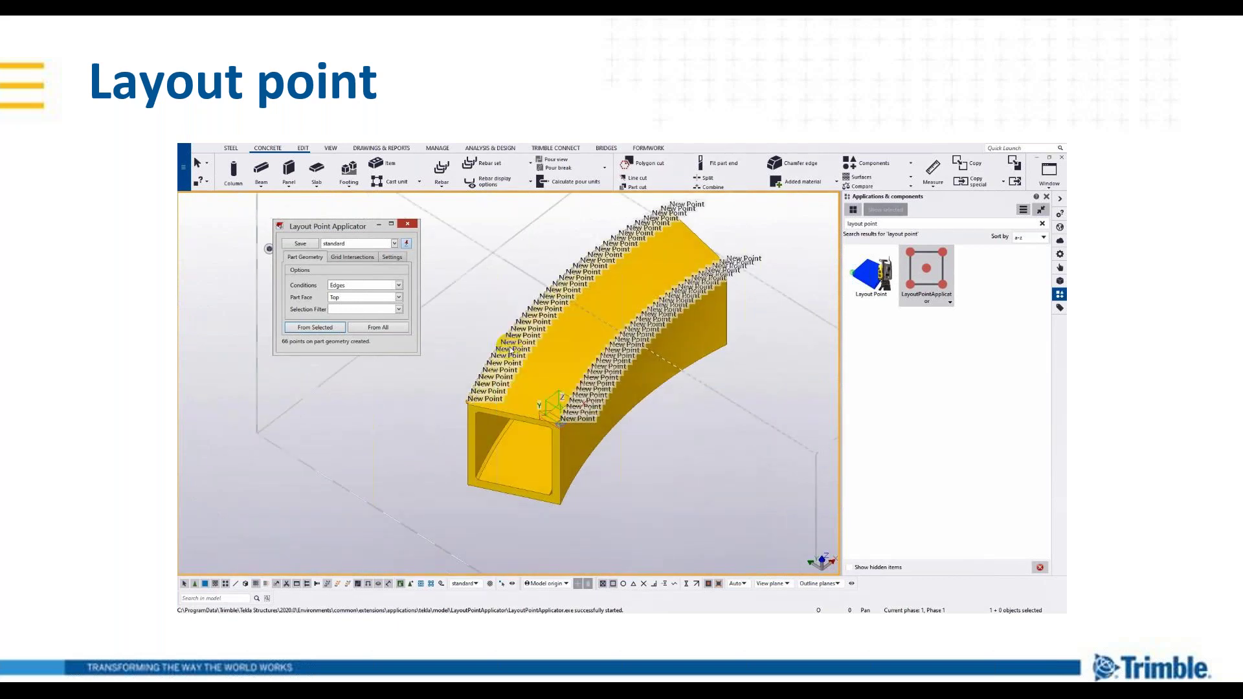
Close the Layout Point Applicator and start the single Layout Point tool.
{"action": "left_click", "coordinate": [407, 223]}
{"action": "right_click", "coordinate": [431, 253]}
{"action": "left_click", "coordinate": [364, 262]}
{"action": "left_click", "coordinate": [871, 274]}
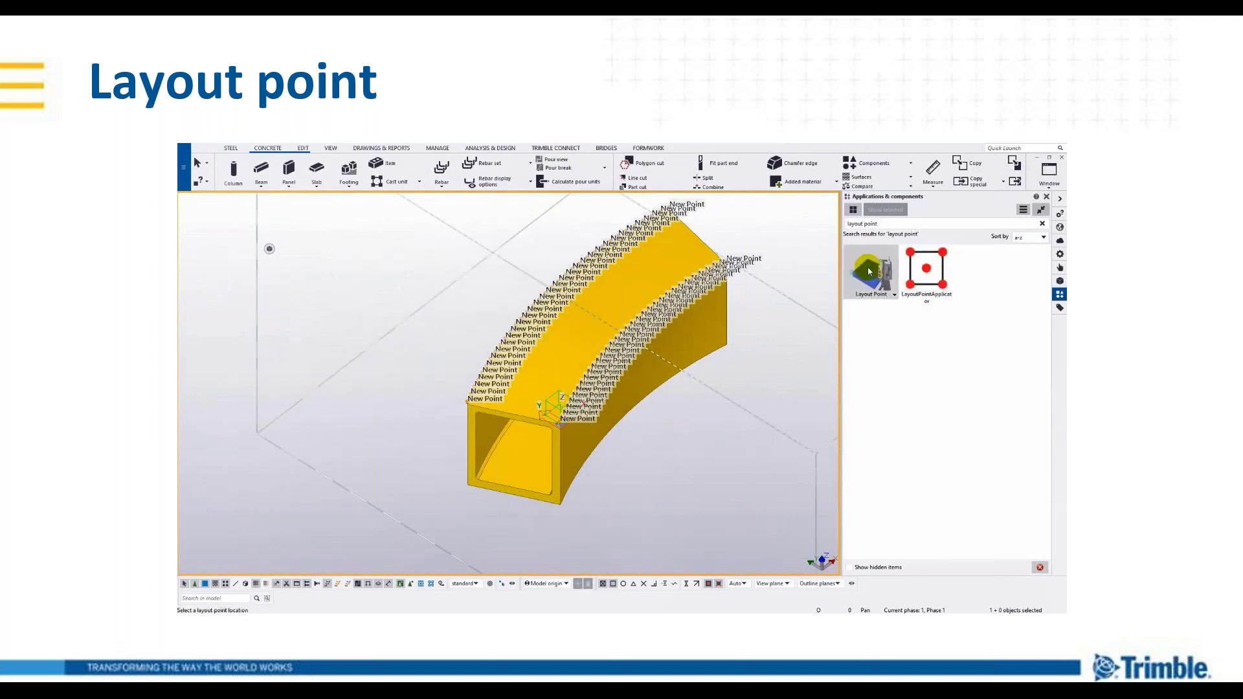
Place PFX-35 layout points at the chamfer and section corners of the box end.
{"action": "scroll", "coordinate": [554, 492], "scroll_direction": "up", "scroll_amount": 3}
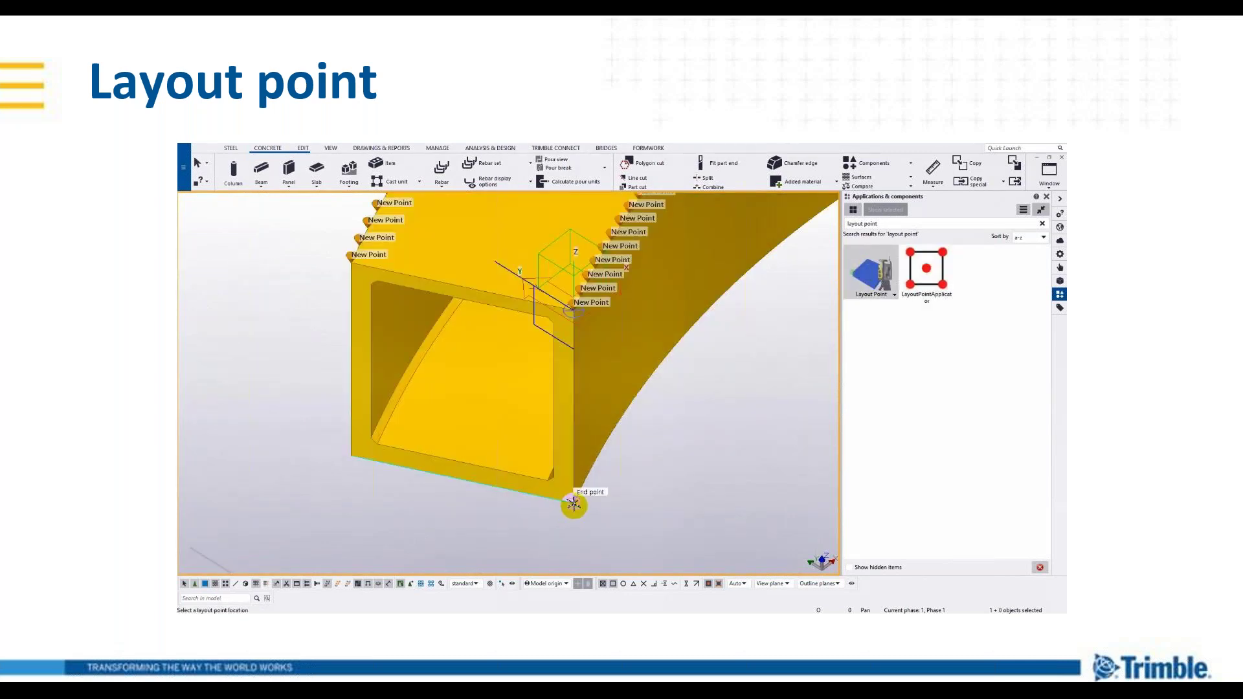
{"action": "scroll", "coordinate": [574, 504], "scroll_direction": "up", "scroll_amount": 3}
{"action": "scroll", "coordinate": [552, 503], "scroll_direction": "up", "scroll_amount": 3}
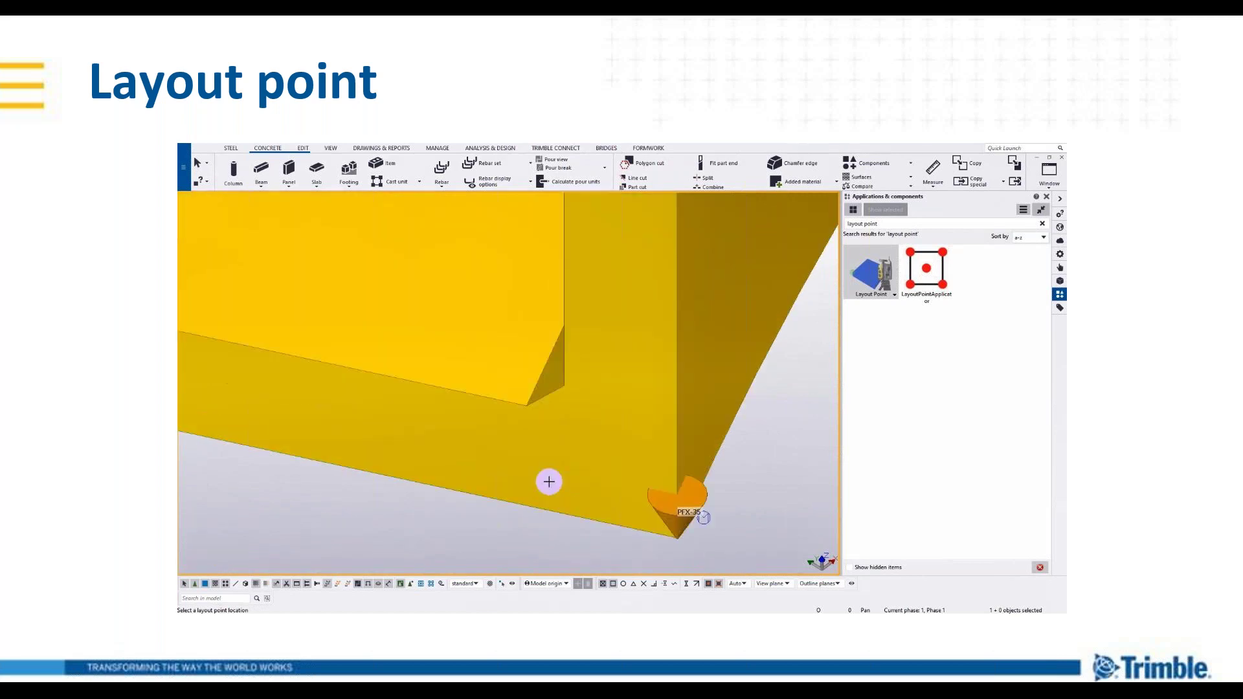
{"action": "left_click", "coordinate": [527, 412]}
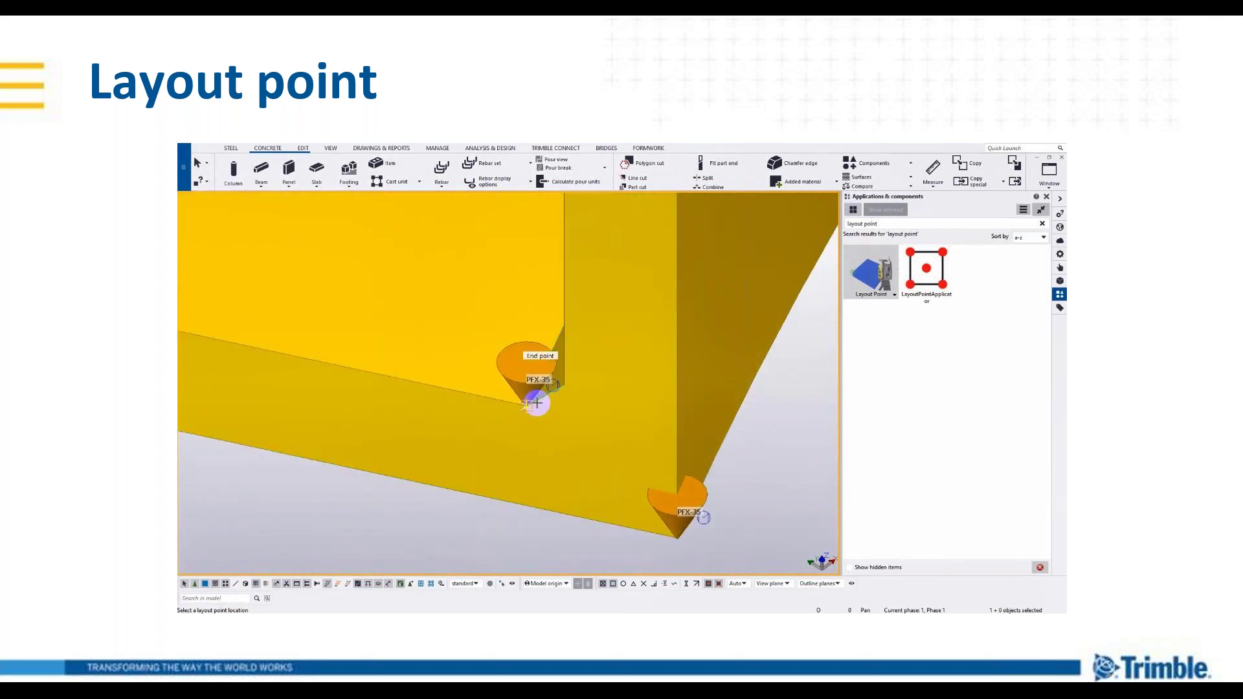
{"action": "scroll", "coordinate": [583, 398], "scroll_direction": "down", "scroll_amount": 2}
{"action": "middle_click_drag", "start_coordinate": [352, 390], "coordinate": [466, 371], "text": "ctrl"}
{"action": "left_click", "coordinate": [538, 363]}
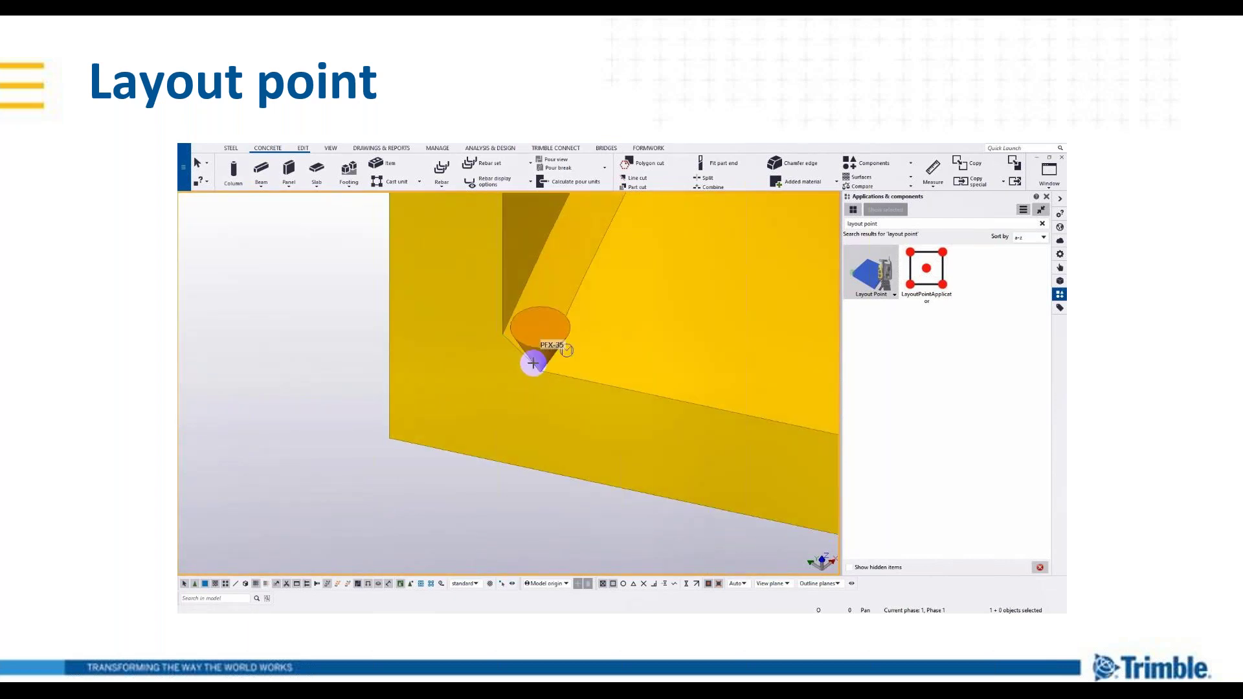
{"action": "left_click", "coordinate": [509, 334]}
{"action": "scroll", "coordinate": [392, 438], "scroll_direction": "down", "scroll_amount": 5}
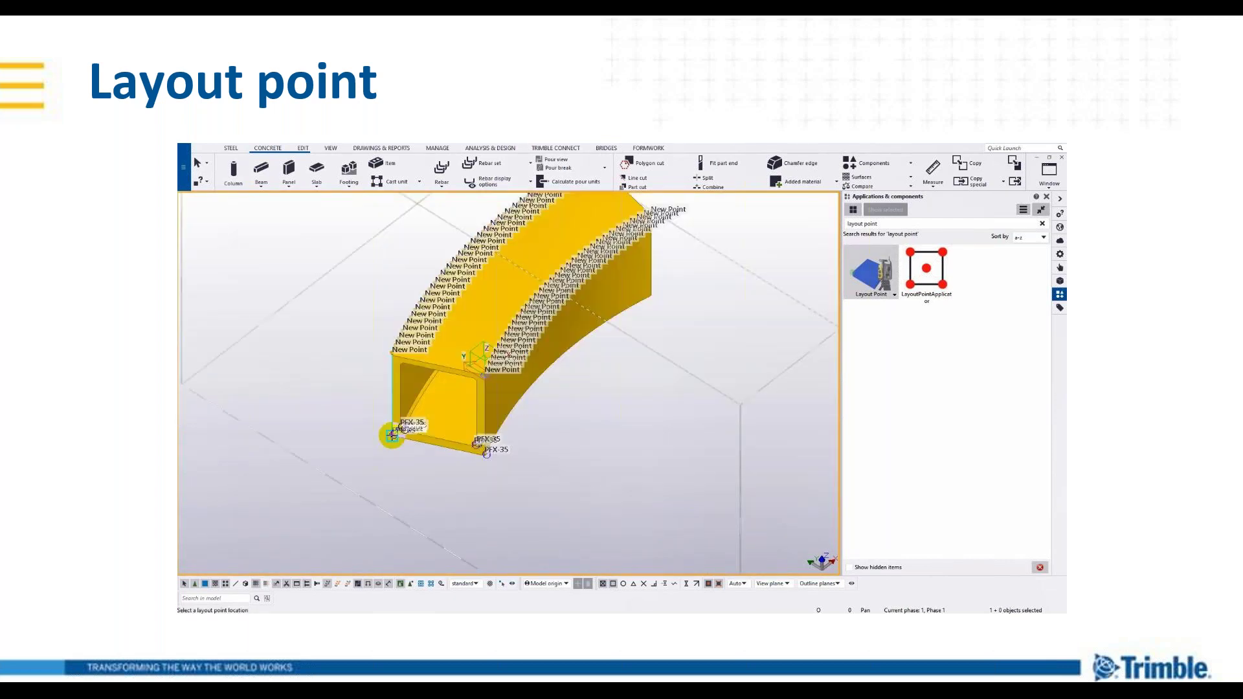
{"action": "scroll", "coordinate": [397, 359], "scroll_direction": "up", "scroll_amount": 4}
{"action": "scroll", "coordinate": [395, 362], "scroll_direction": "down", "scroll_amount": 4}
{"action": "scroll", "coordinate": [406, 396], "scroll_direction": "up", "scroll_amount": 5}
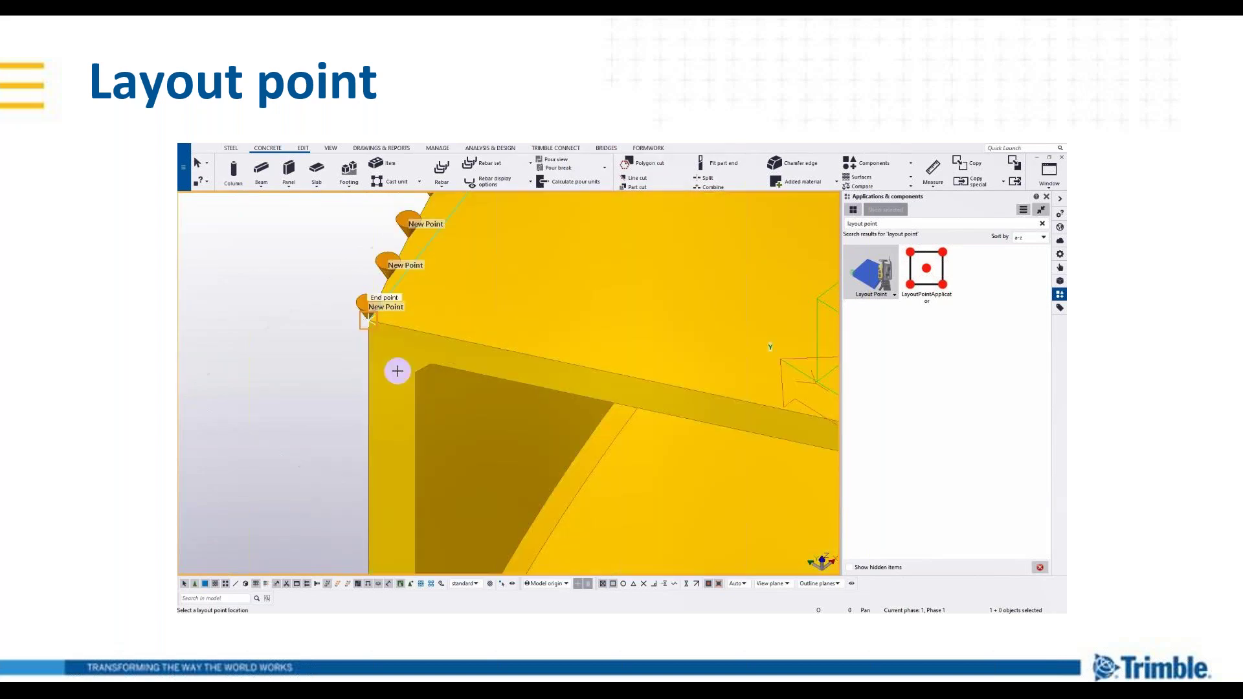
{"action": "left_click", "coordinate": [416, 367]}
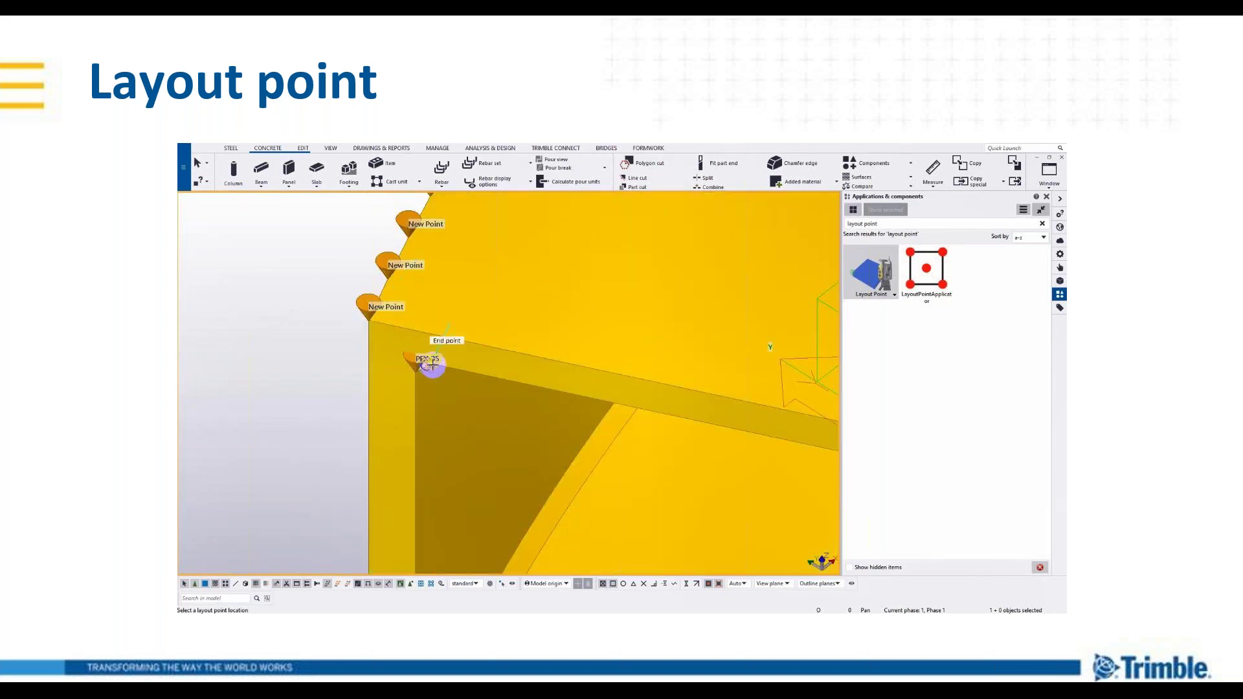
{"action": "scroll", "coordinate": [430, 363], "scroll_direction": "down", "scroll_amount": 5}
{"action": "scroll", "coordinate": [512, 386], "scroll_direction": "up", "scroll_amount": 5}
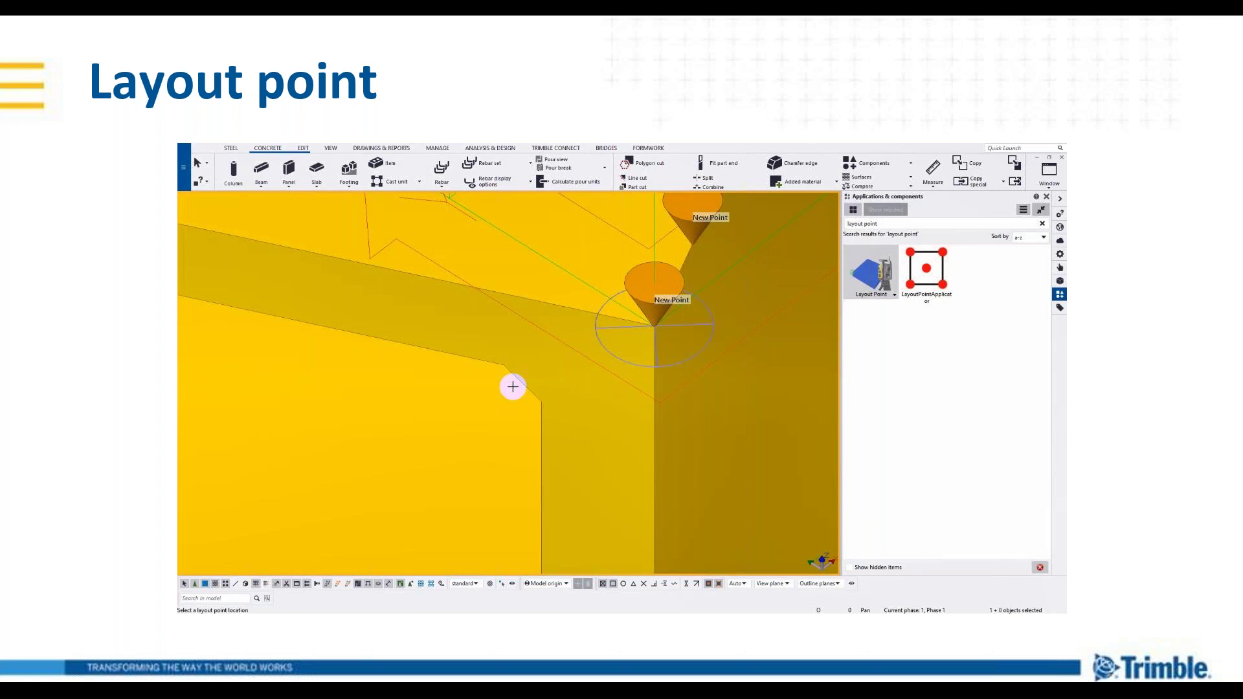
{"action": "left_click", "coordinate": [511, 387]}
Place further PFX-35 layout points at the remaining lower, upper and edge corners.
{"action": "scroll", "coordinate": [540, 399], "scroll_direction": "down", "scroll_amount": 6}
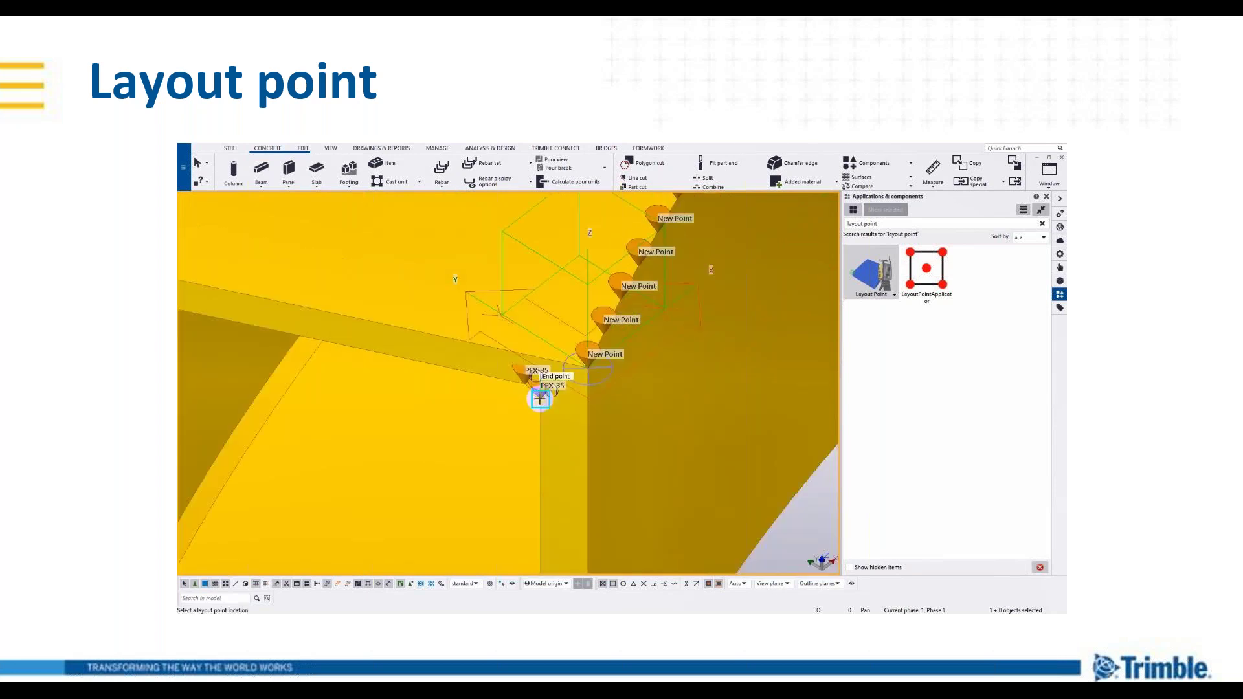
{"action": "middle_click_drag", "start_coordinate": [527, 416], "coordinate": [435, 408], "text": "ctrl"}
{"action": "scroll", "coordinate": [576, 433], "scroll_direction": "down", "scroll_amount": 2}
{"action": "scroll", "coordinate": [577, 432], "scroll_direction": "up", "scroll_amount": 8}
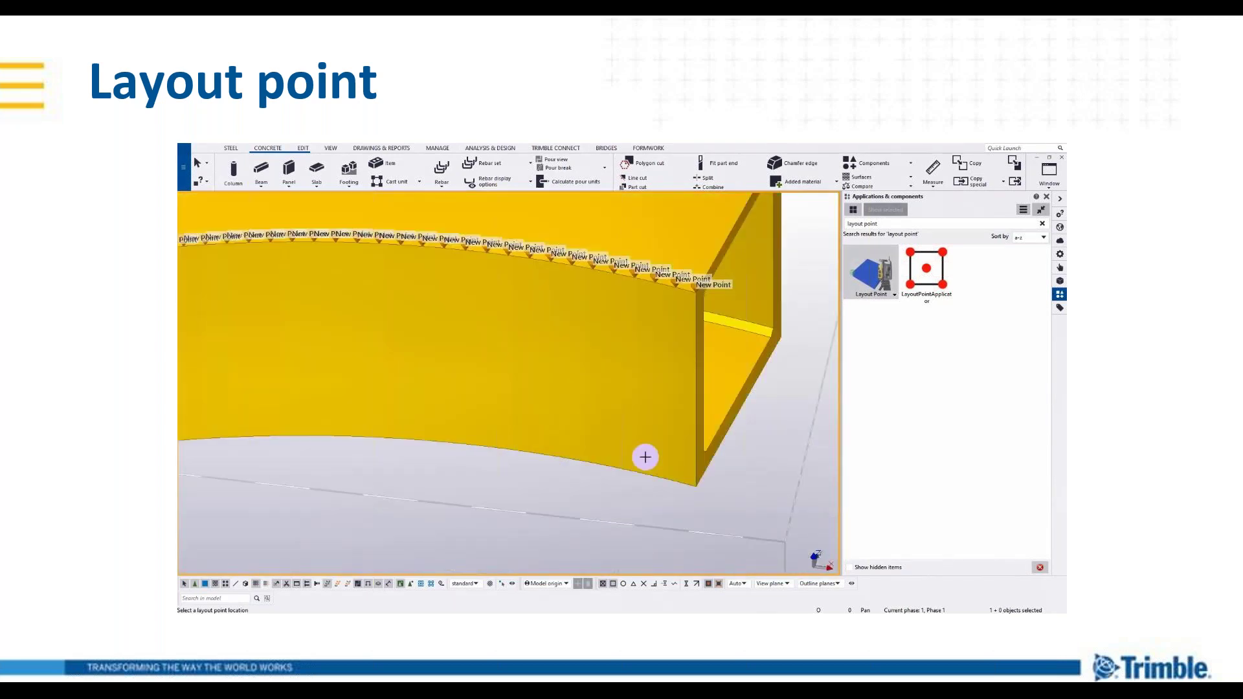
{"action": "left_click", "coordinate": [611, 424]}
{"action": "scroll", "coordinate": [599, 389], "scroll_direction": "down", "scroll_amount": 3}
{"action": "scroll", "coordinate": [585, 355], "scroll_direction": "up", "scroll_amount": 5}
{"action": "middle_click_drag", "start_coordinate": [585, 355], "coordinate": [585, 341], "text": "ctrl"}
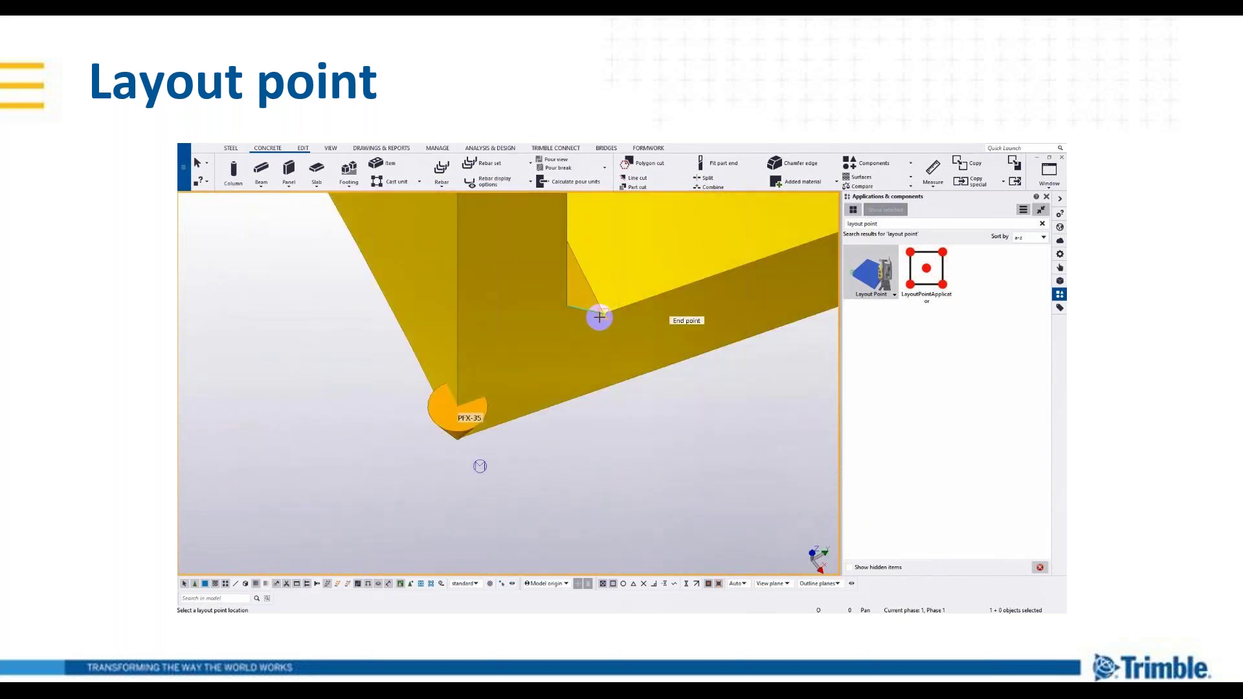
{"action": "left_click", "coordinate": [597, 321]}
{"action": "left_click", "coordinate": [569, 317]}
{"action": "middle_click_drag", "start_coordinate": [557, 340], "coordinate": [597, 369], "text": "ctrl"}
{"action": "scroll", "coordinate": [600, 350], "scroll_direction": "up", "scroll_amount": 5}
{"action": "left_click", "coordinate": [586, 327]}
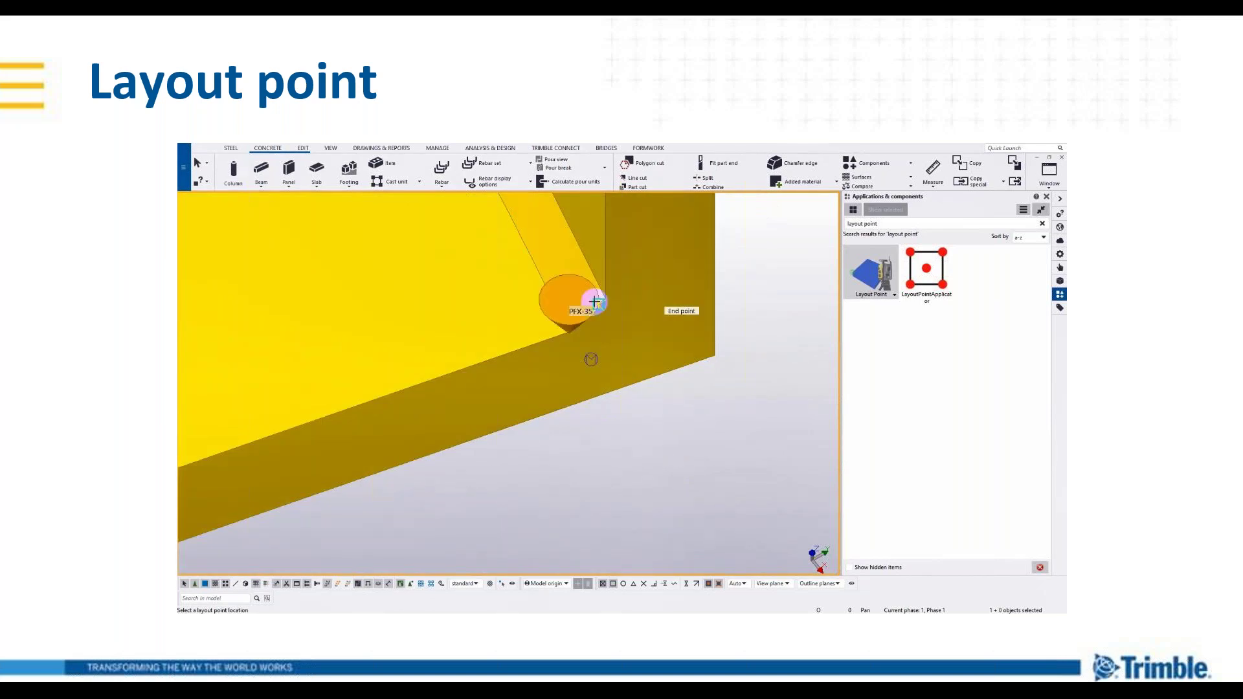
{"action": "left_click", "coordinate": [602, 297]}
{"action": "left_click", "coordinate": [713, 343]}
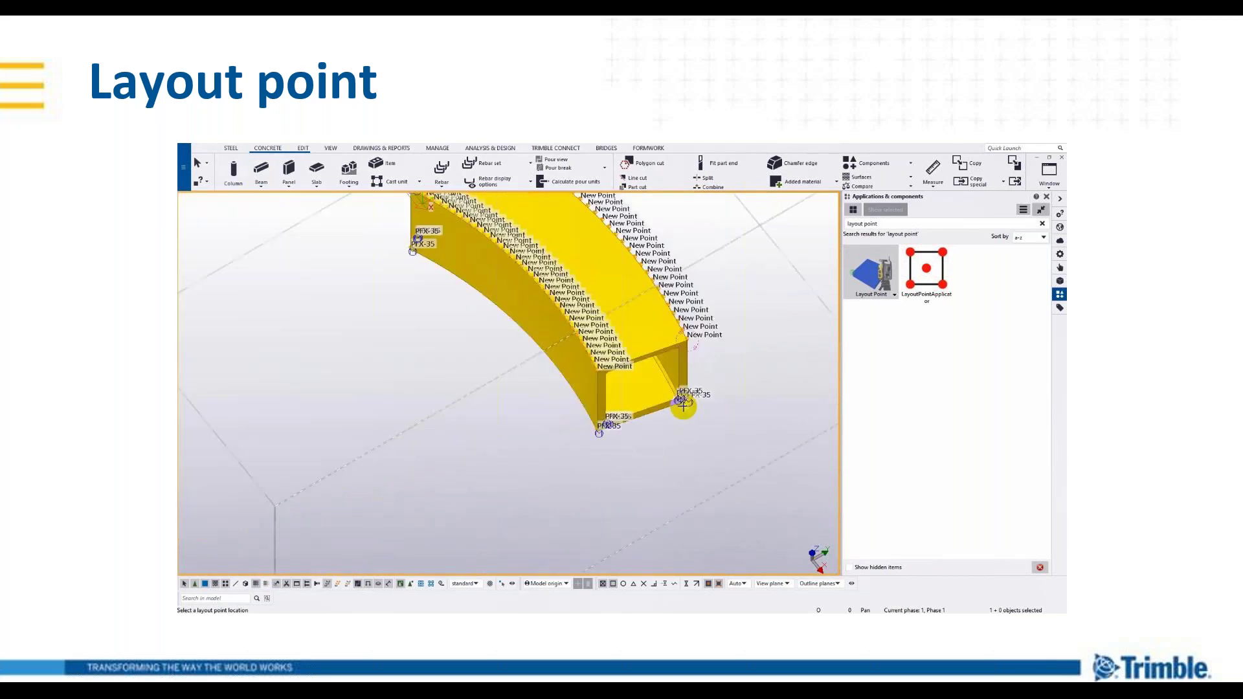
{"action": "scroll", "coordinate": [671, 353], "scroll_direction": "up", "scroll_amount": 5}
{"action": "scroll", "coordinate": [706, 331], "scroll_direction": "up", "scroll_amount": 3}
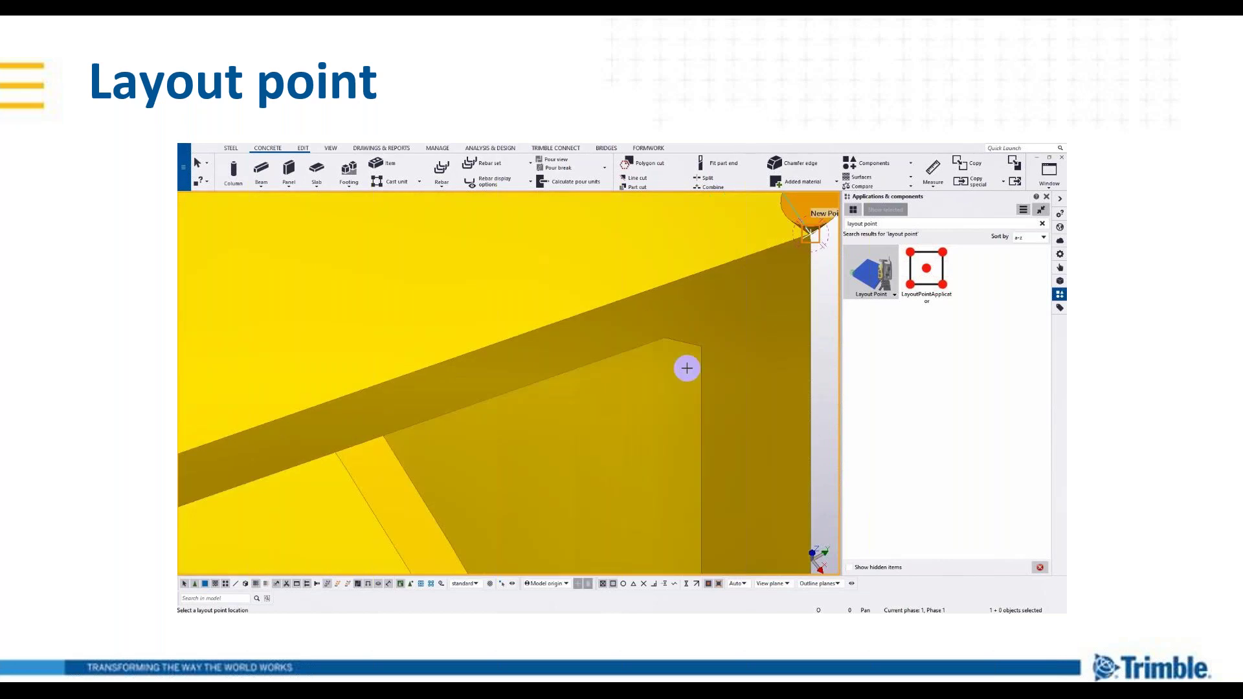
{"action": "left_click", "coordinate": [704, 348]}
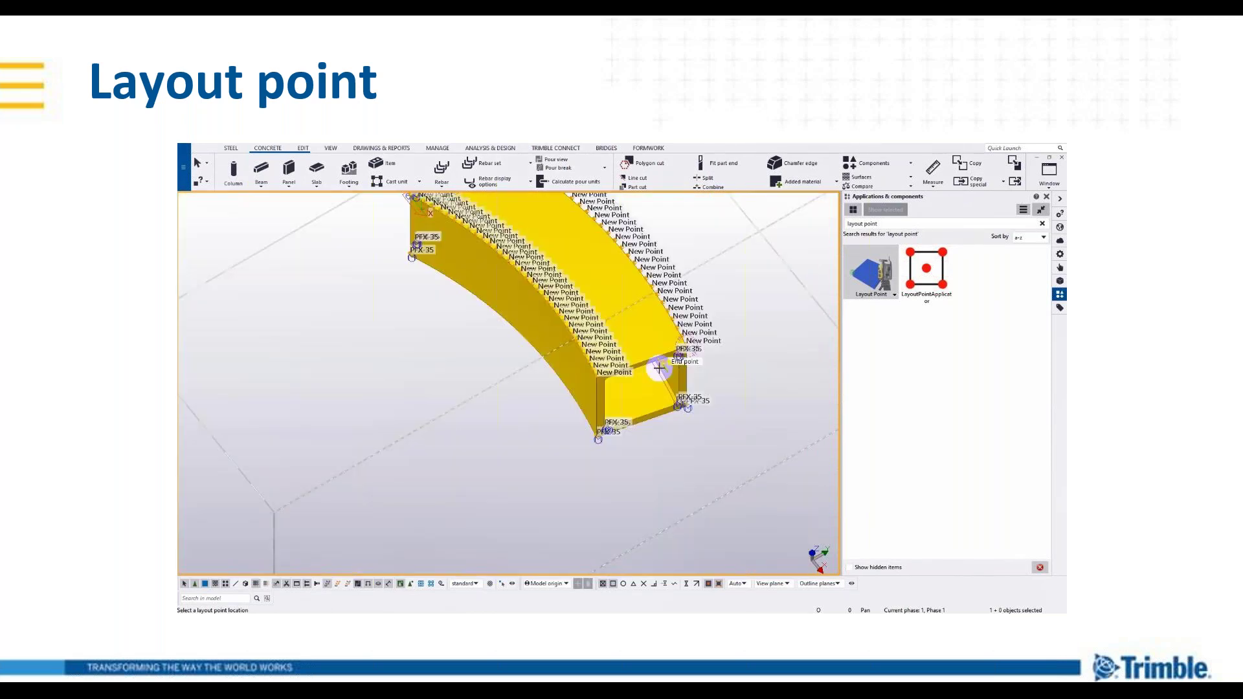
{"action": "scroll", "coordinate": [598, 394], "scroll_direction": "up", "scroll_amount": 5}
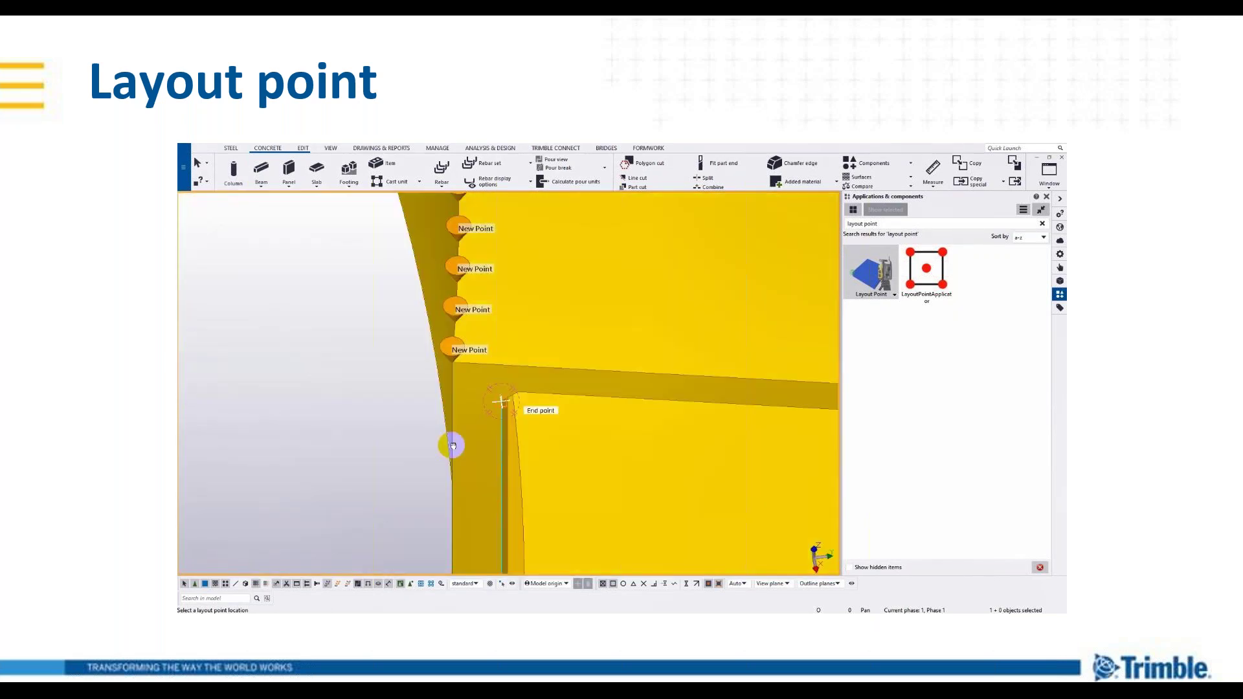
{"action": "scroll", "coordinate": [485, 388], "scroll_direction": "up", "scroll_amount": 5}
{"action": "left_click", "coordinate": [522, 413]}
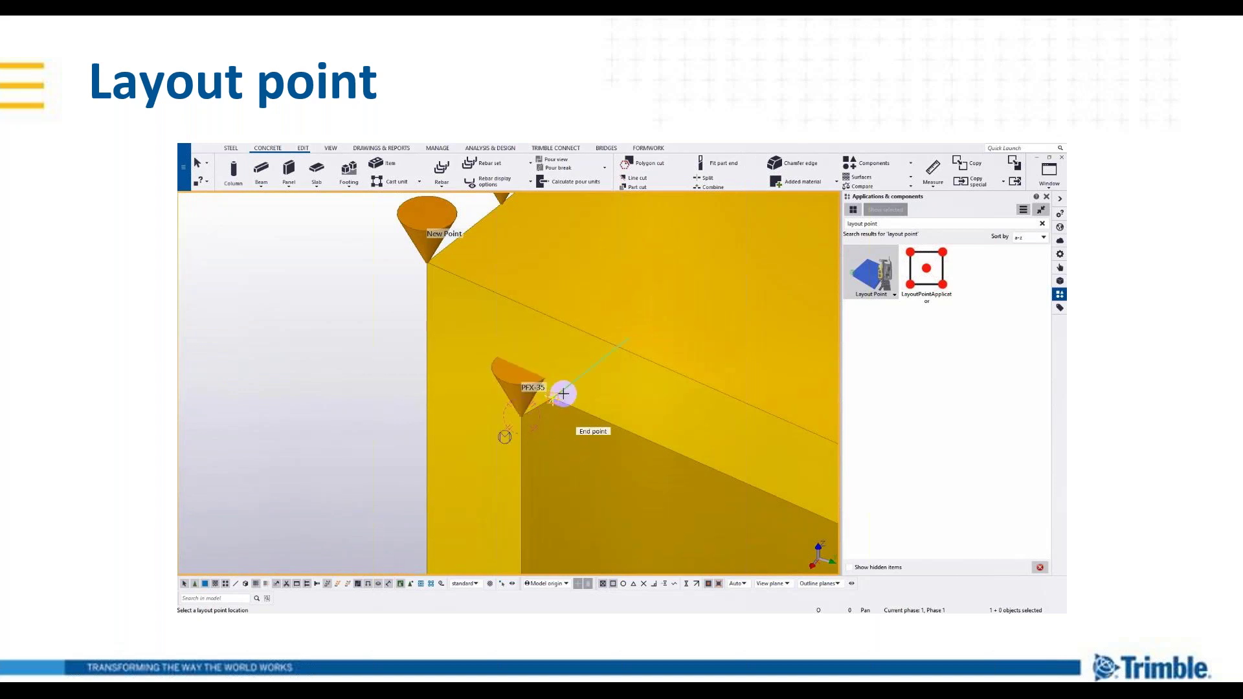
{"action": "left_click", "coordinate": [563, 393]}
Fit the work area to the entire model and rotate it to fill the view.
{"action": "right_click", "coordinate": [564, 393]}
{"action": "left_click", "coordinate": [319, 361]}
{"action": "right_click", "coordinate": [323, 365]}
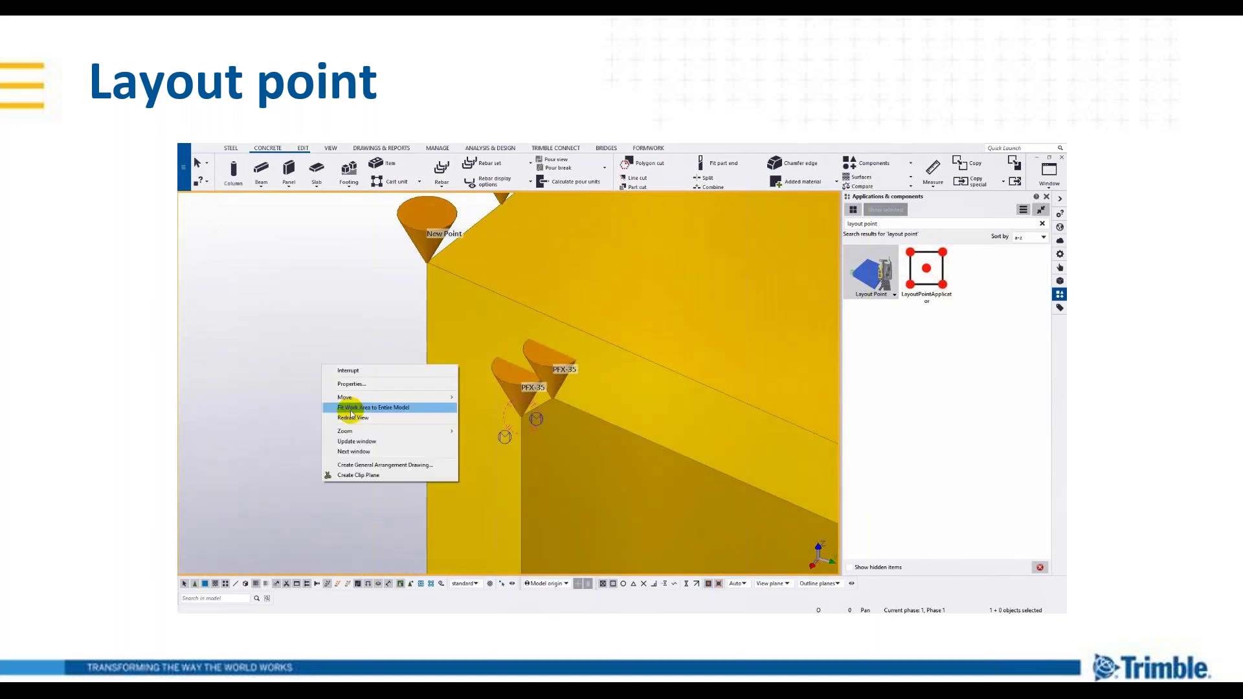
{"action": "left_click", "coordinate": [352, 408]}
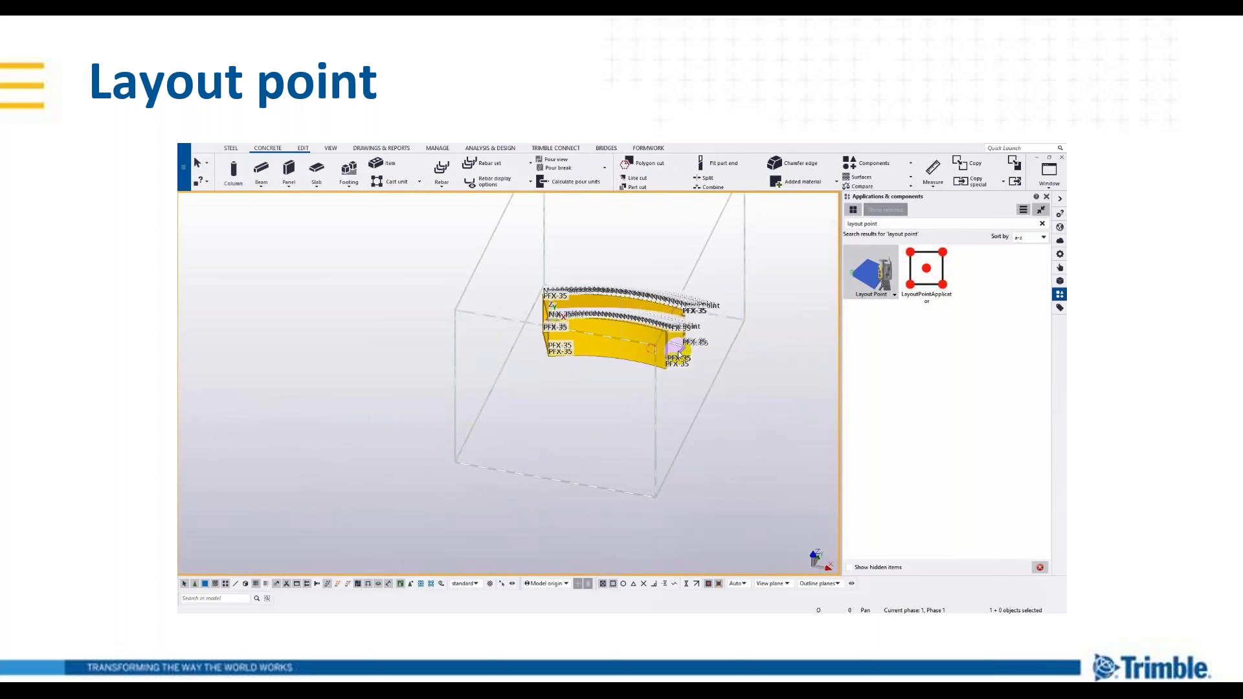
{"action": "scroll", "coordinate": [621, 302], "scroll_direction": "up", "scroll_amount": 3}
{"action": "middle_click_drag", "start_coordinate": [622, 302], "coordinate": [534, 359], "text": "ctrl"}
{"action": "left_click", "coordinate": [438, 147]}
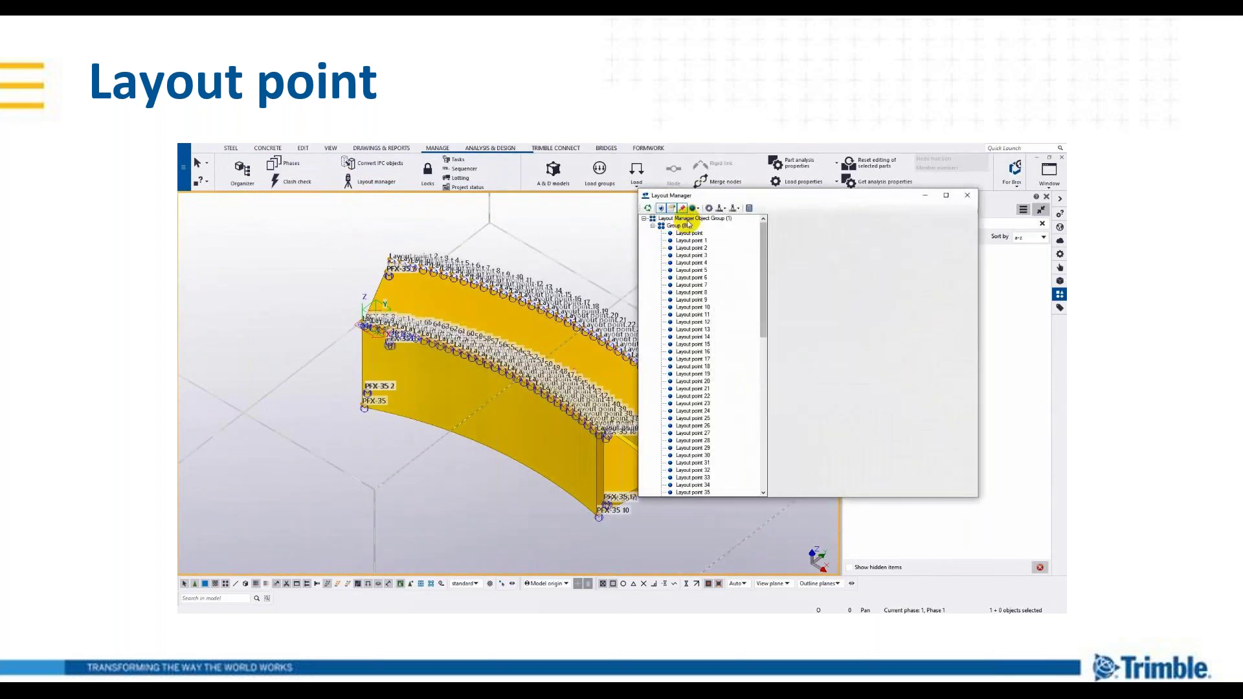
Select the 86-point group and check the coordinates of PFX-0 and PFX-1.
{"action": "left_click", "coordinate": [680, 225]}
{"action": "right_click", "coordinate": [680, 225]}
{"action": "key", "text": "Escape"}
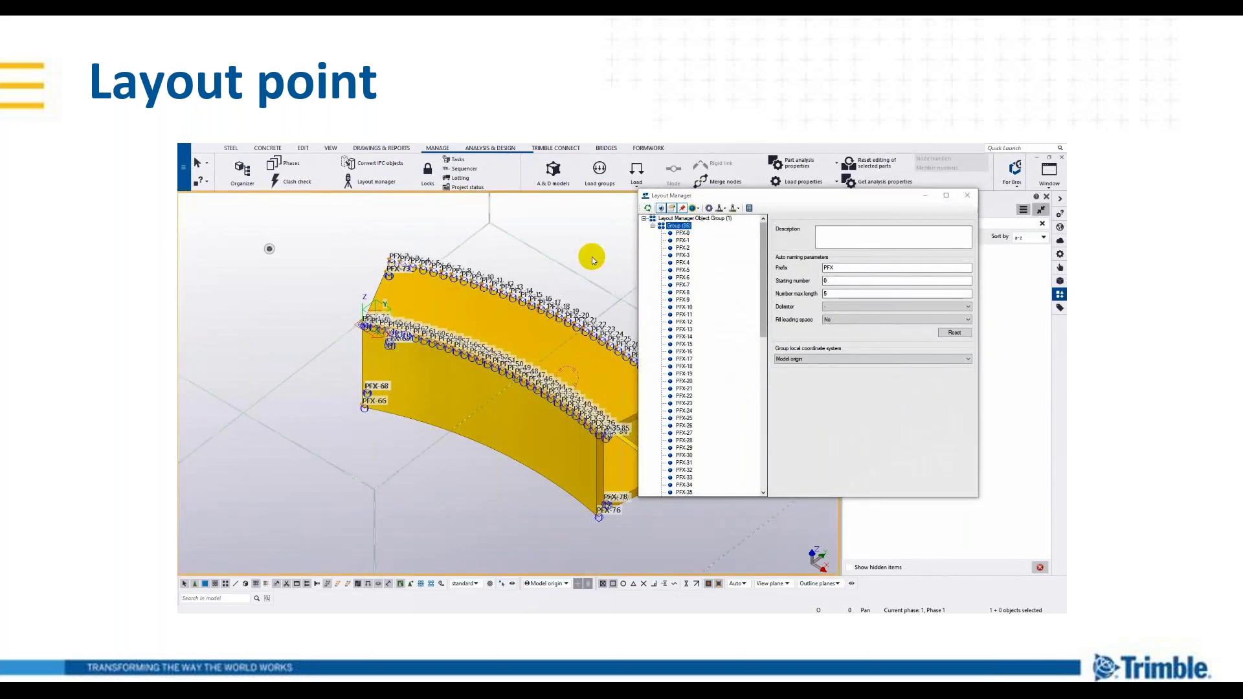
{"action": "scroll", "coordinate": [480, 289], "scroll_direction": "up", "scroll_amount": 5}
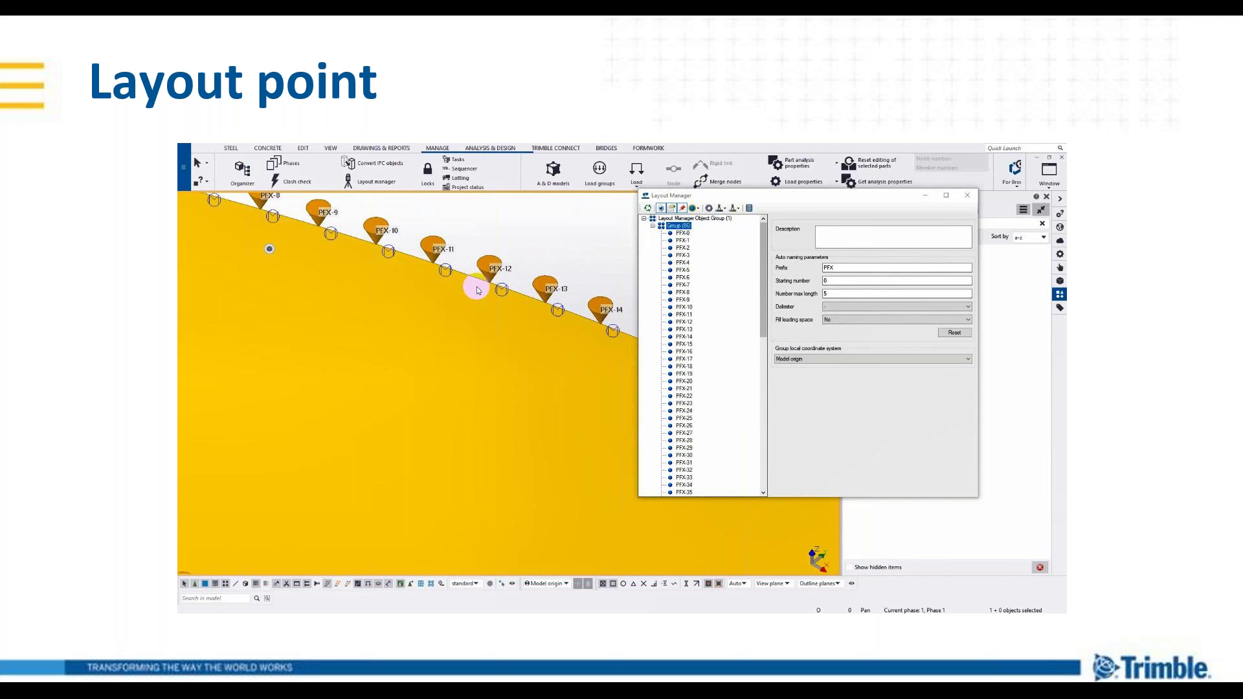
{"action": "scroll", "coordinate": [477, 290], "scroll_direction": "down", "scroll_amount": 10}
{"action": "scroll", "coordinate": [527, 314], "scroll_direction": "up", "scroll_amount": 8}
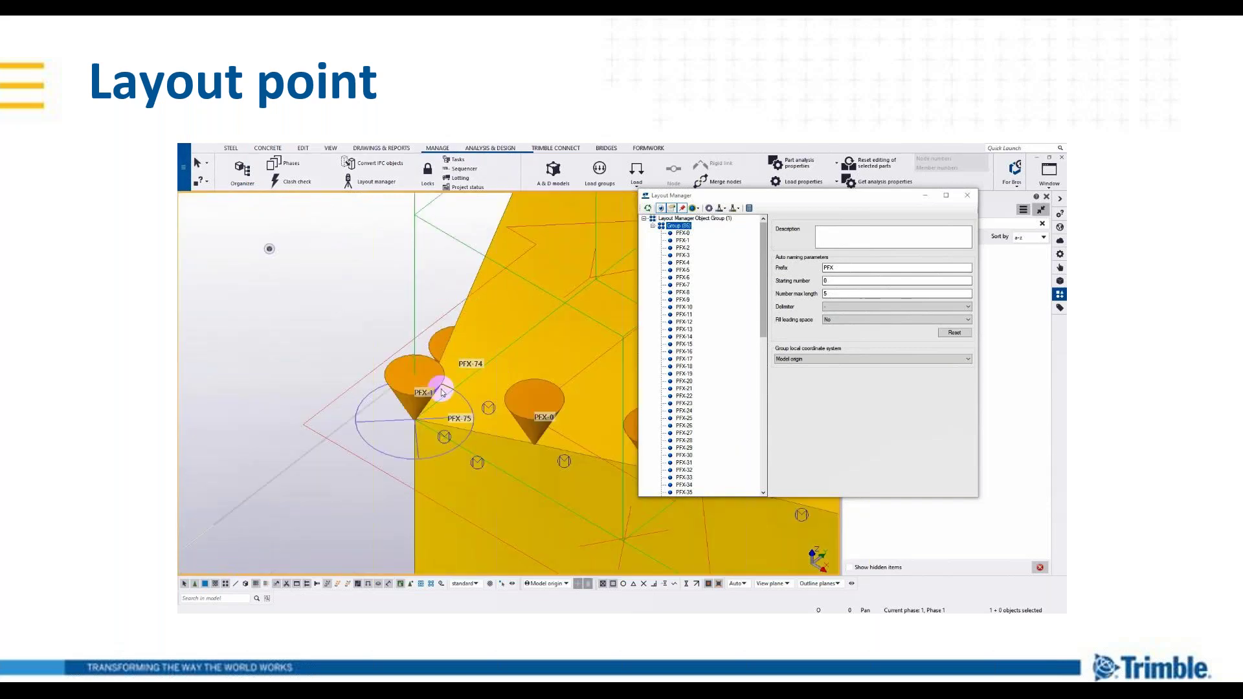
{"action": "left_click", "coordinate": [683, 232]}
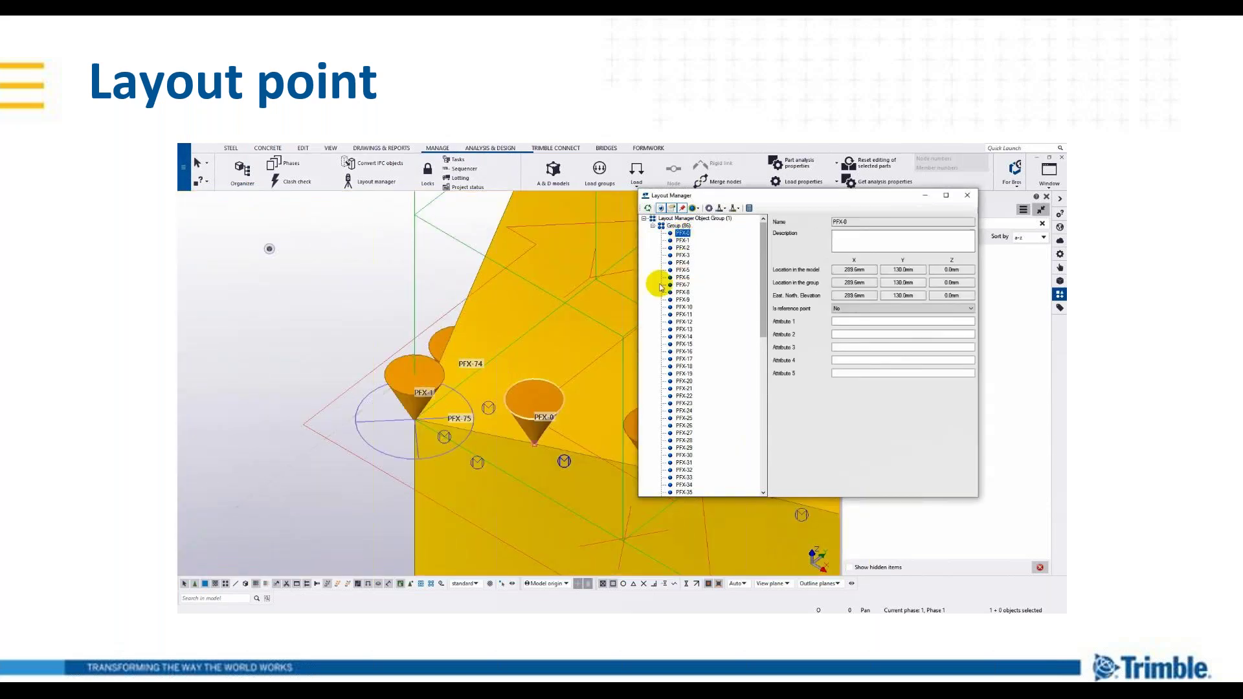
{"action": "left_click", "coordinate": [680, 241]}
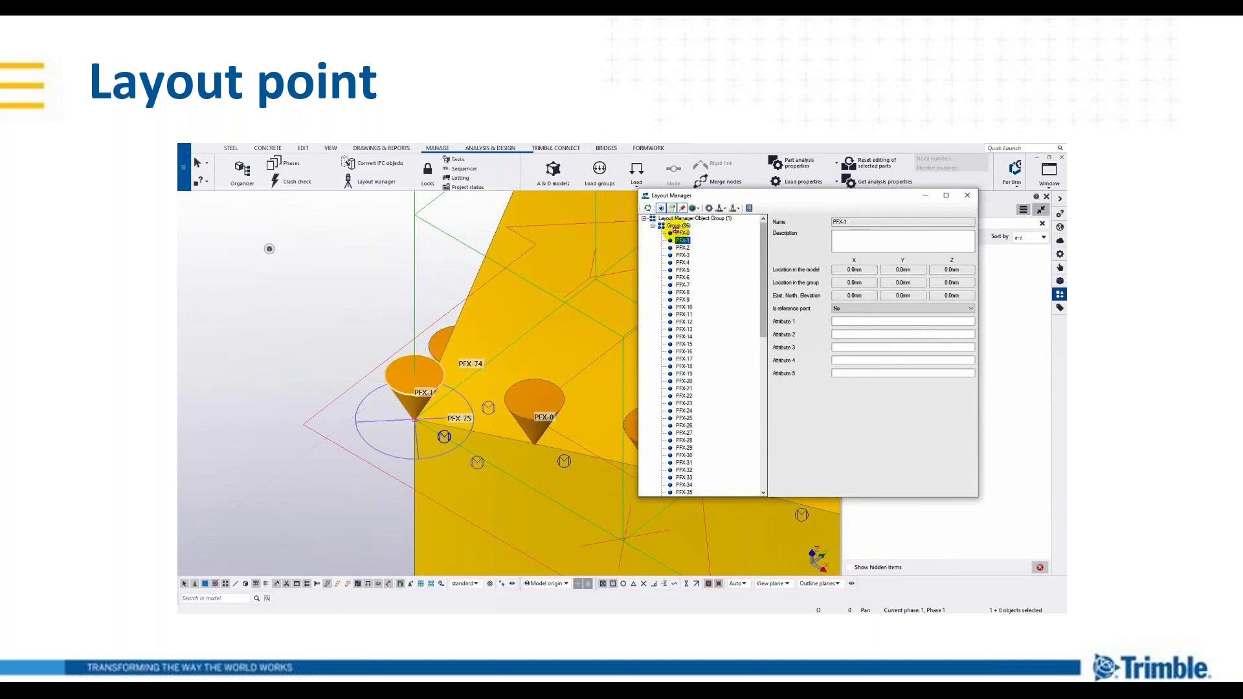
Move PFX-1 ahead of PFX-0, renumber the points, and check PFX-1 and PFX-2.
{"action": "left_click_drag", "start_coordinate": [681, 240], "coordinate": [679, 232]}
{"action": "right_click", "coordinate": [683, 231]}
{"action": "left_click", "coordinate": [688, 239]}
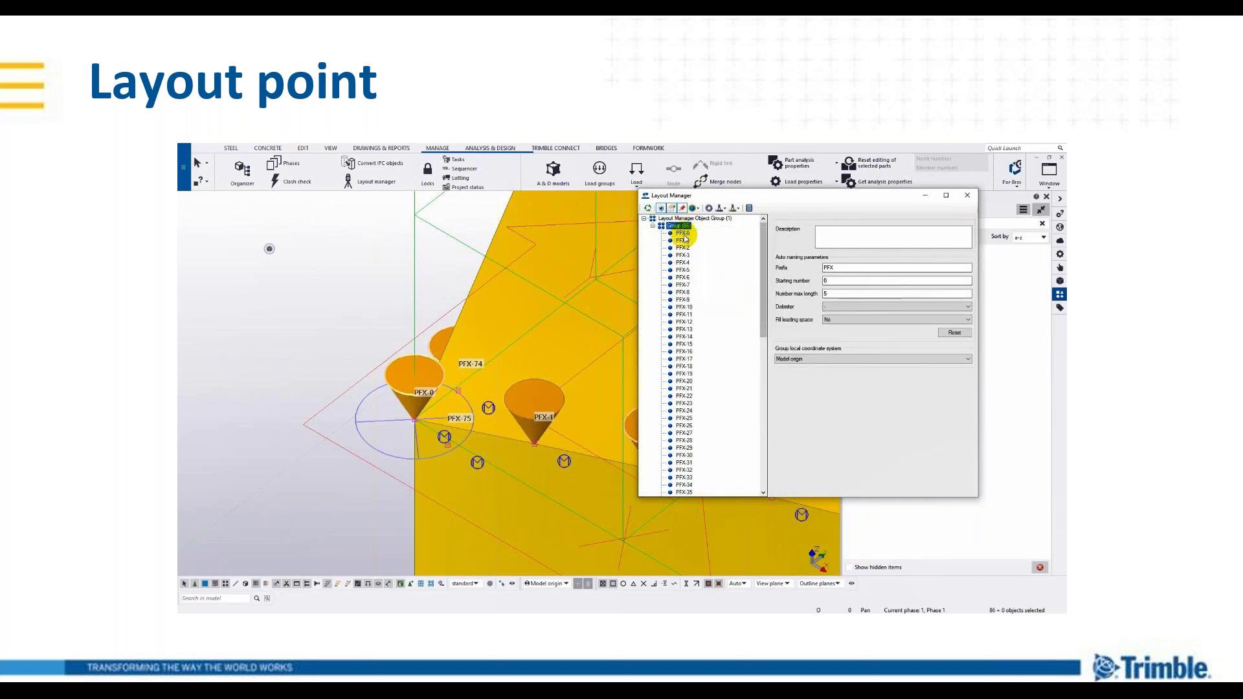
{"action": "left_click", "coordinate": [683, 240]}
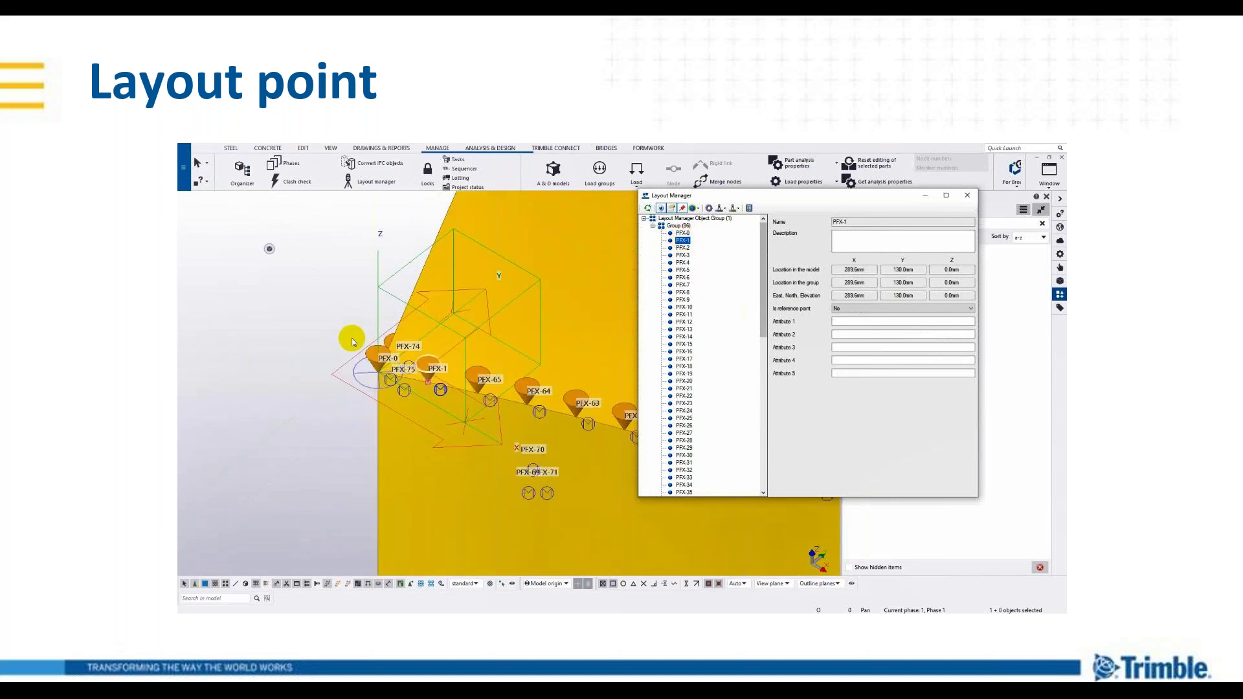
{"action": "left_click", "coordinate": [682, 248]}
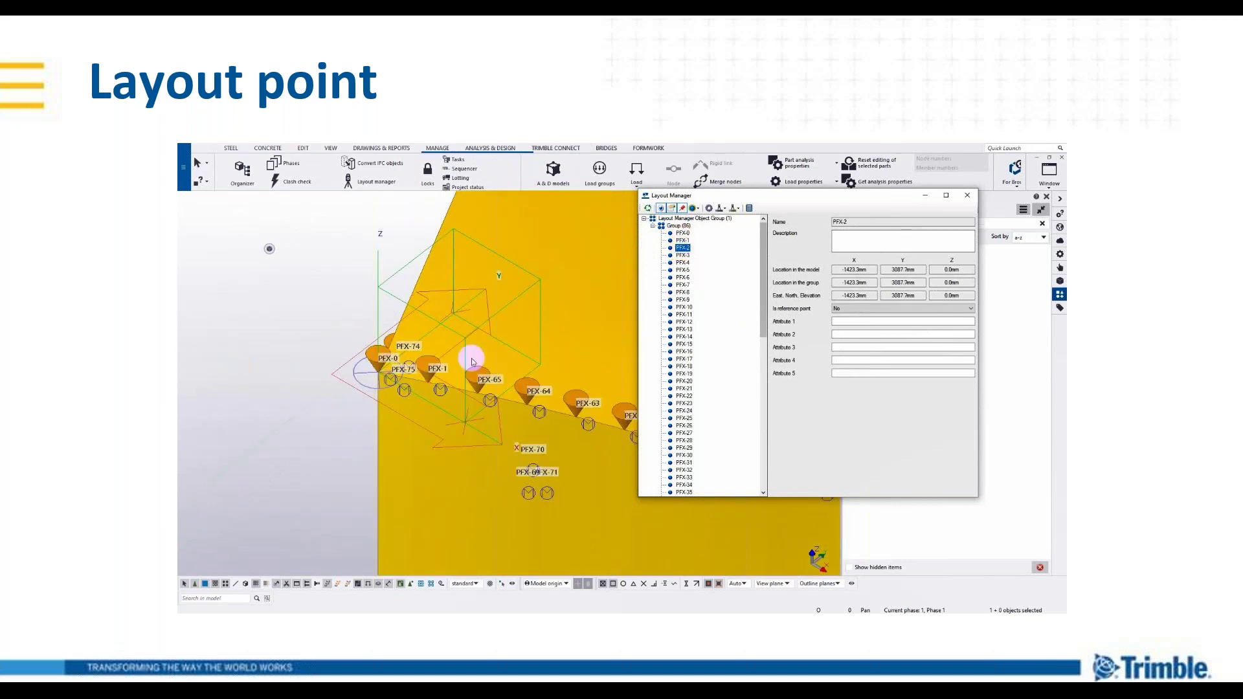
{"action": "scroll", "coordinate": [469, 358], "scroll_direction": "down", "scroll_amount": 4}
{"action": "scroll", "coordinate": [468, 363], "scroll_direction": "up", "scroll_amount": 2}
{"action": "scroll", "coordinate": [485, 263], "scroll_direction": "up", "scroll_amount": 4}
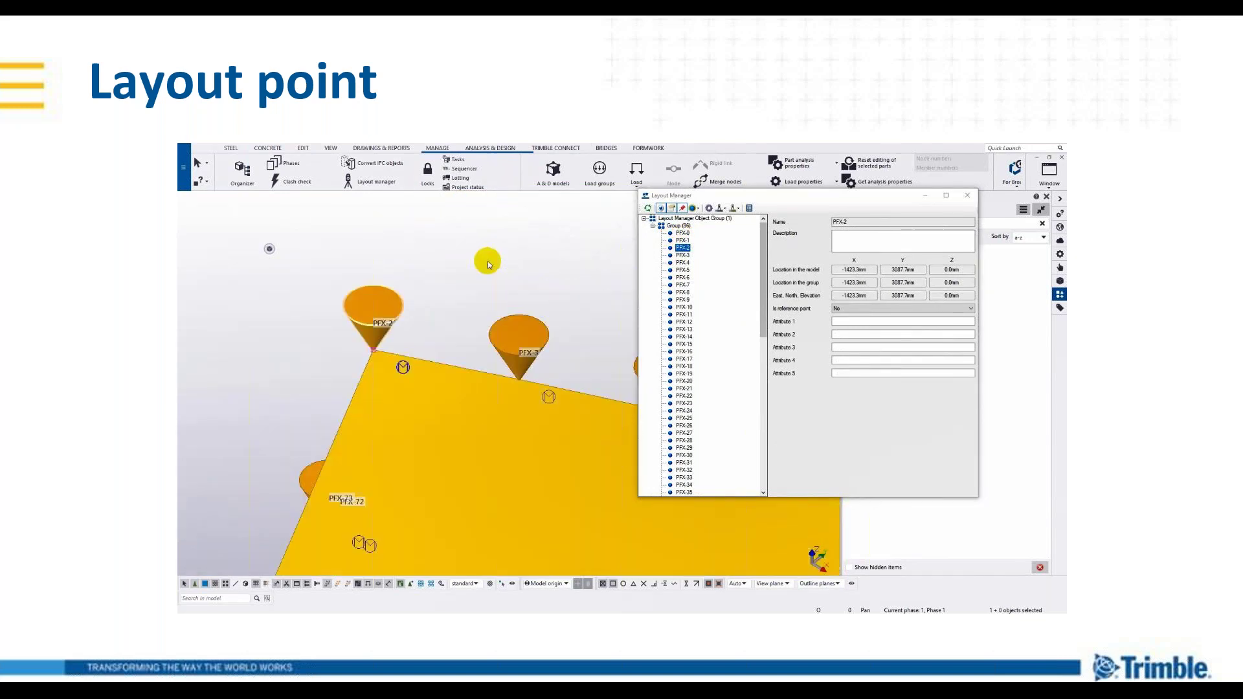
{"action": "scroll", "coordinate": [495, 283], "scroll_direction": "down", "scroll_amount": 5}
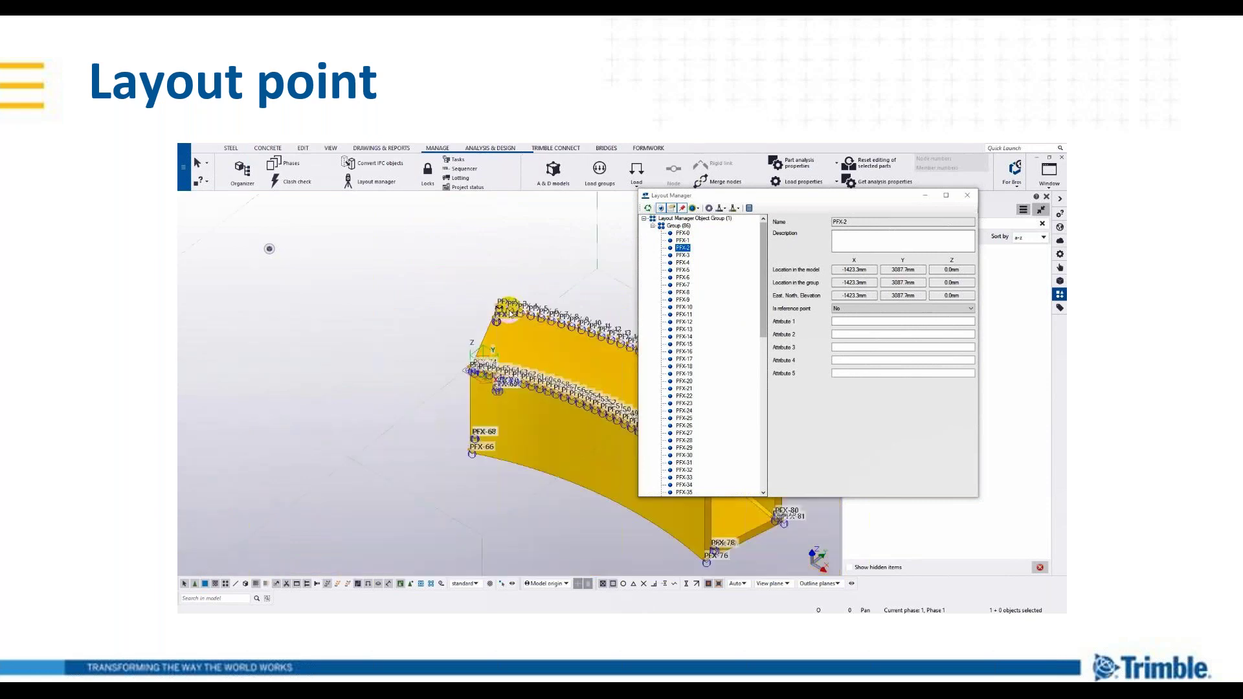
Fit the view to the entire model and select the whole layout point group for export.
{"action": "right_click", "coordinate": [465, 283]}
{"action": "left_click", "coordinate": [480, 323]}
{"action": "scroll", "coordinate": [444, 369], "scroll_direction": "up", "scroll_amount": 8}
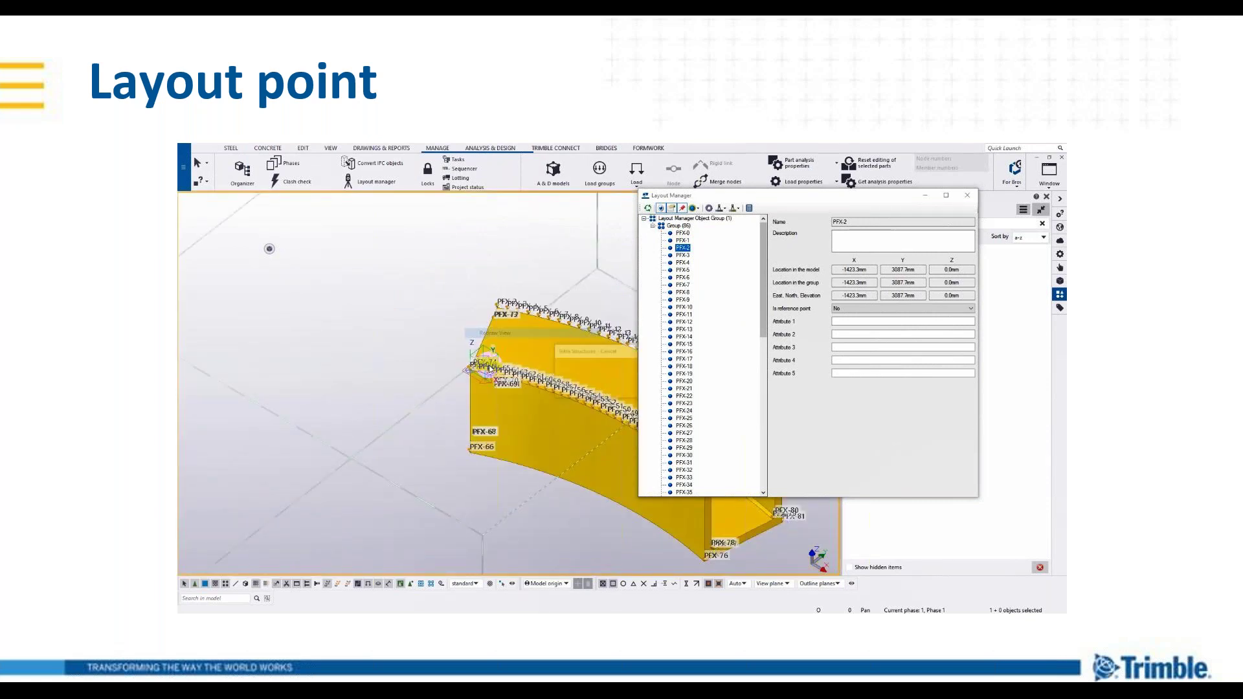
{"action": "scroll", "coordinate": [470, 550], "scroll_direction": "up", "scroll_amount": 3}
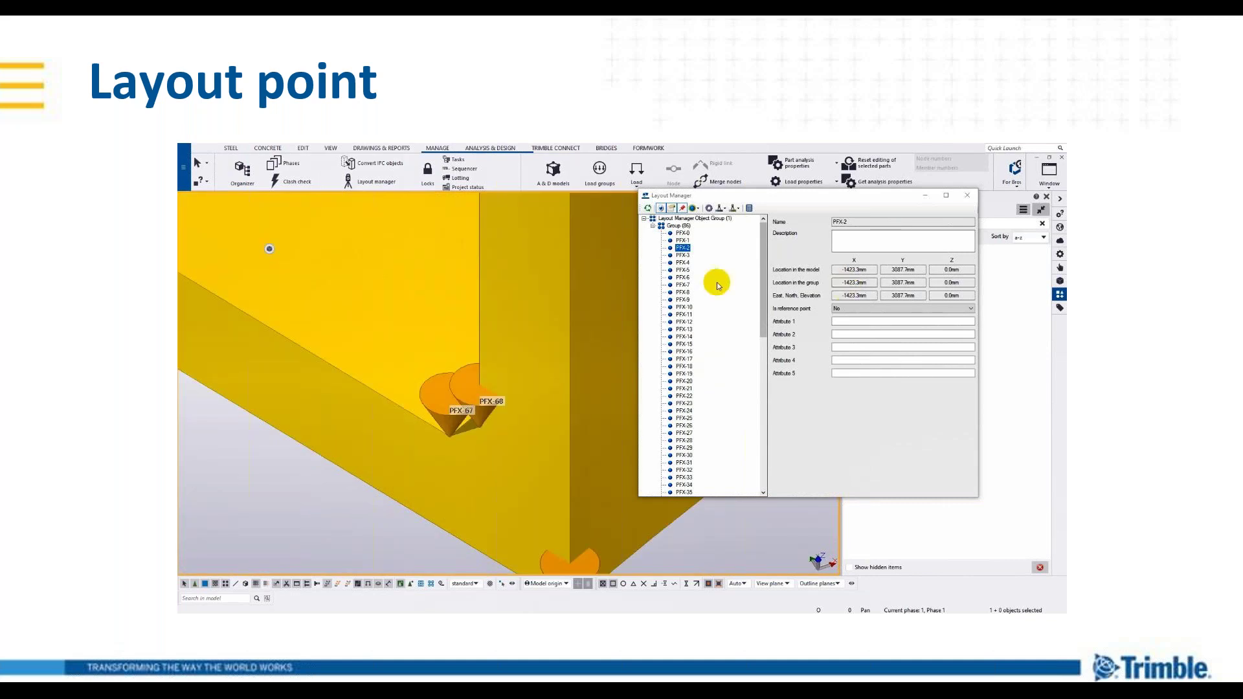
{"action": "key", "text": "Home"}
{"action": "left_click", "coordinate": [966, 196]}
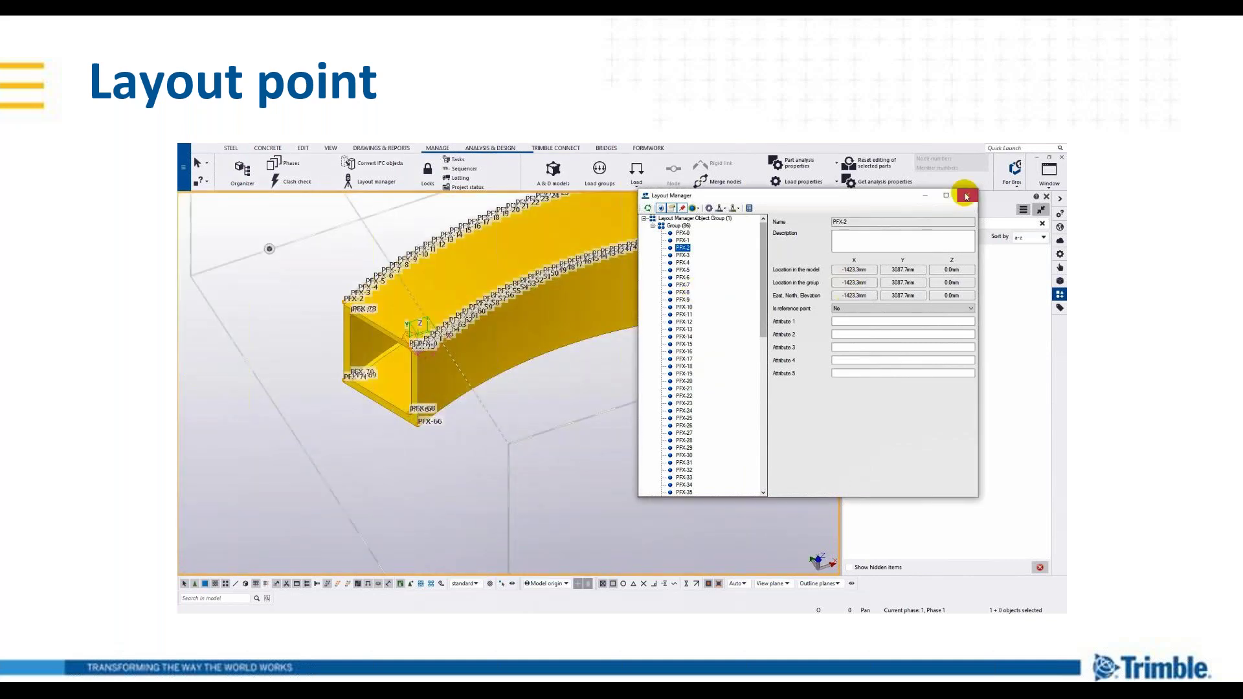
{"action": "right_click", "coordinate": [647, 381]}
{"action": "left_click", "coordinate": [681, 432]}
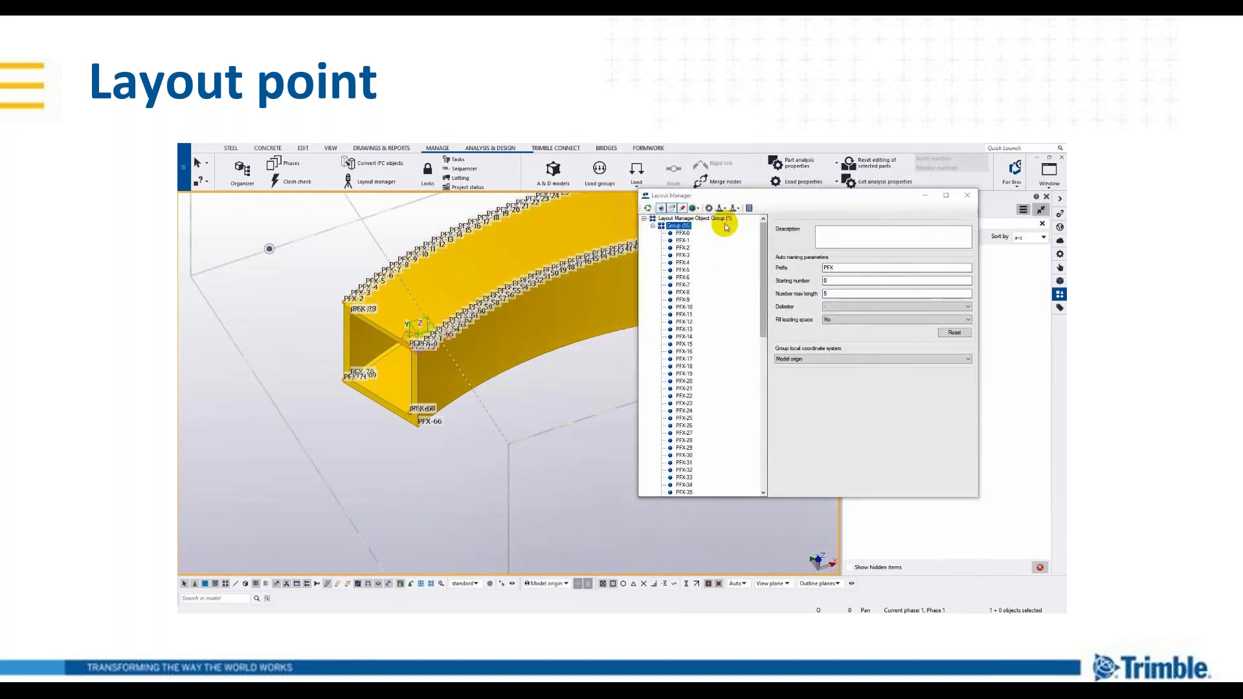
{"action": "left_click", "coordinate": [736, 209]}
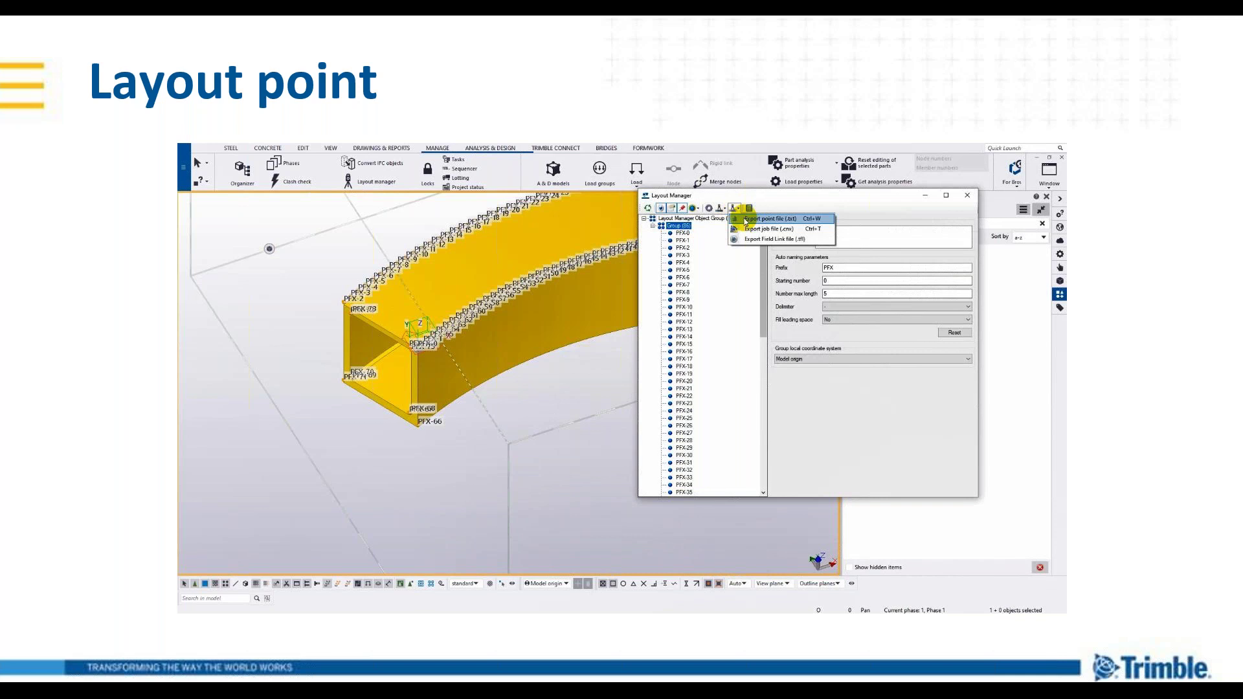
Export the layout points to a .txt point file named 'a d'.
{"action": "left_click", "coordinate": [745, 220]}
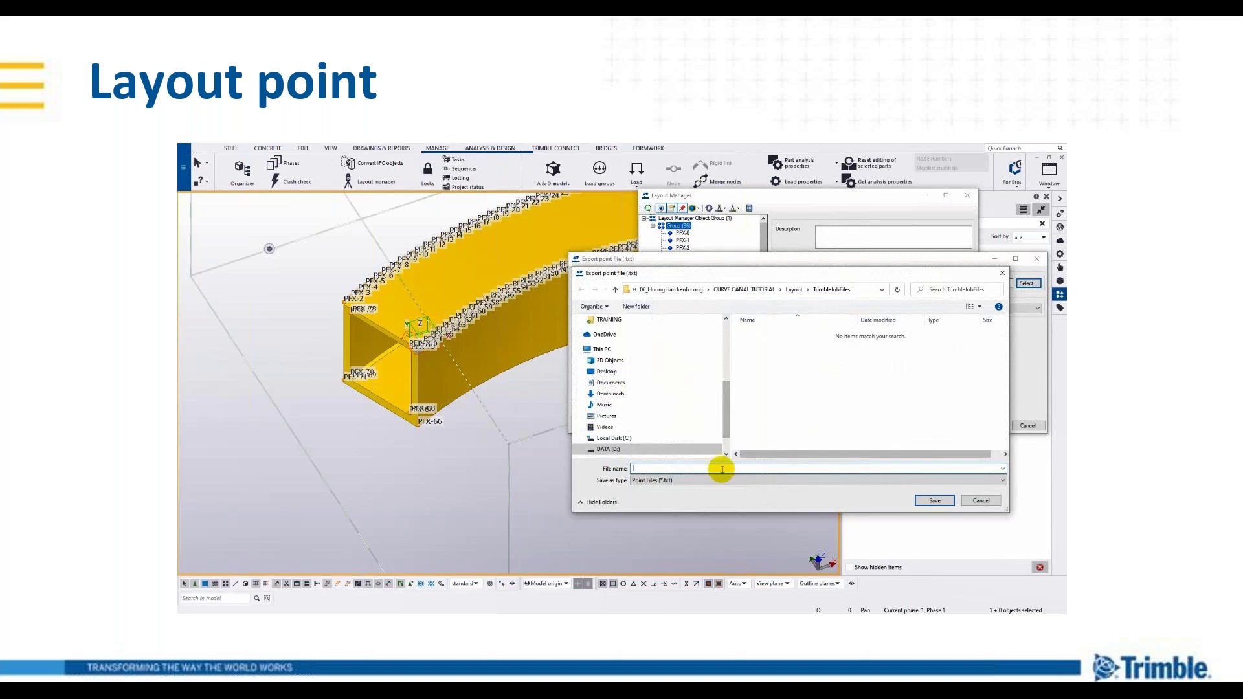
{"action": "type", "text": "a do"}
{"action": "key", "text": "Return"}
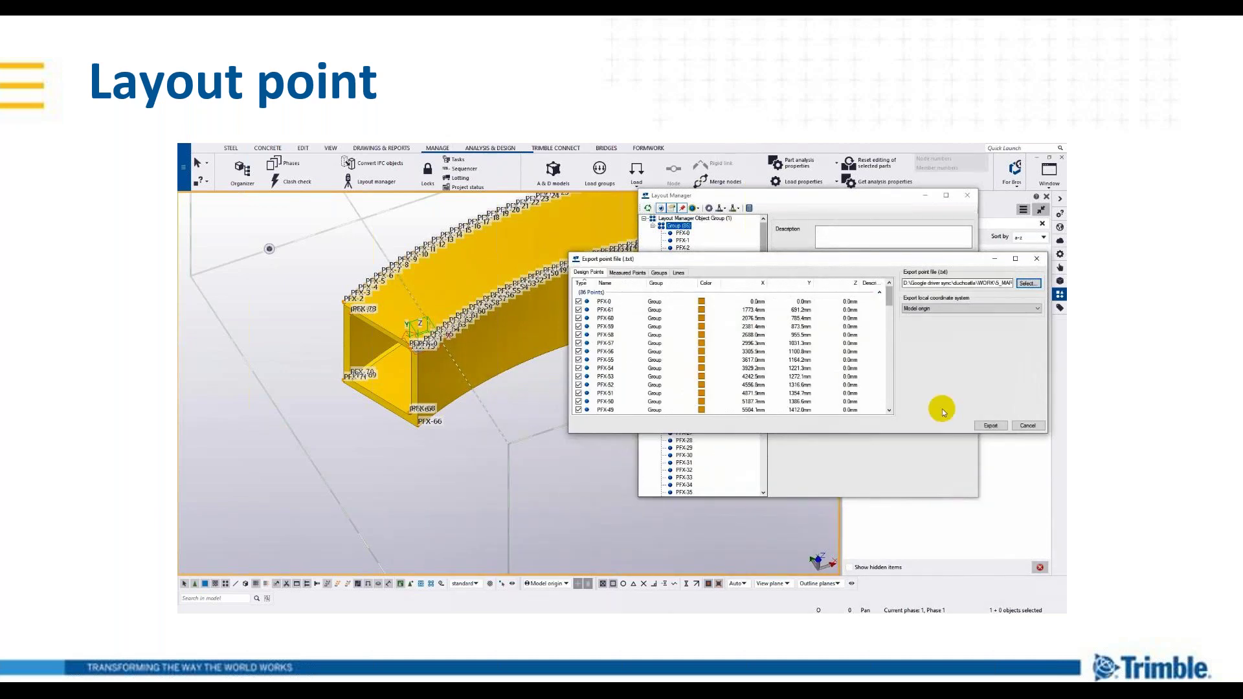
{"action": "left_click", "coordinate": [989, 426]}
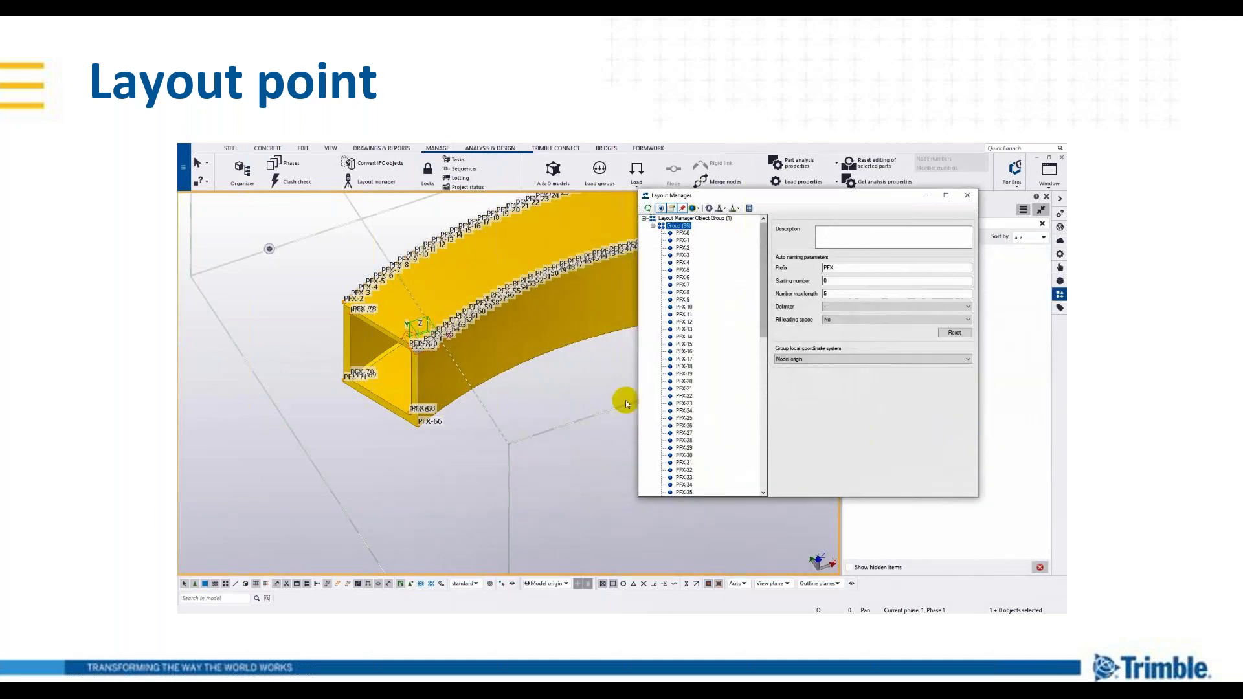
{"action": "left_click", "coordinate": [554, 424]}
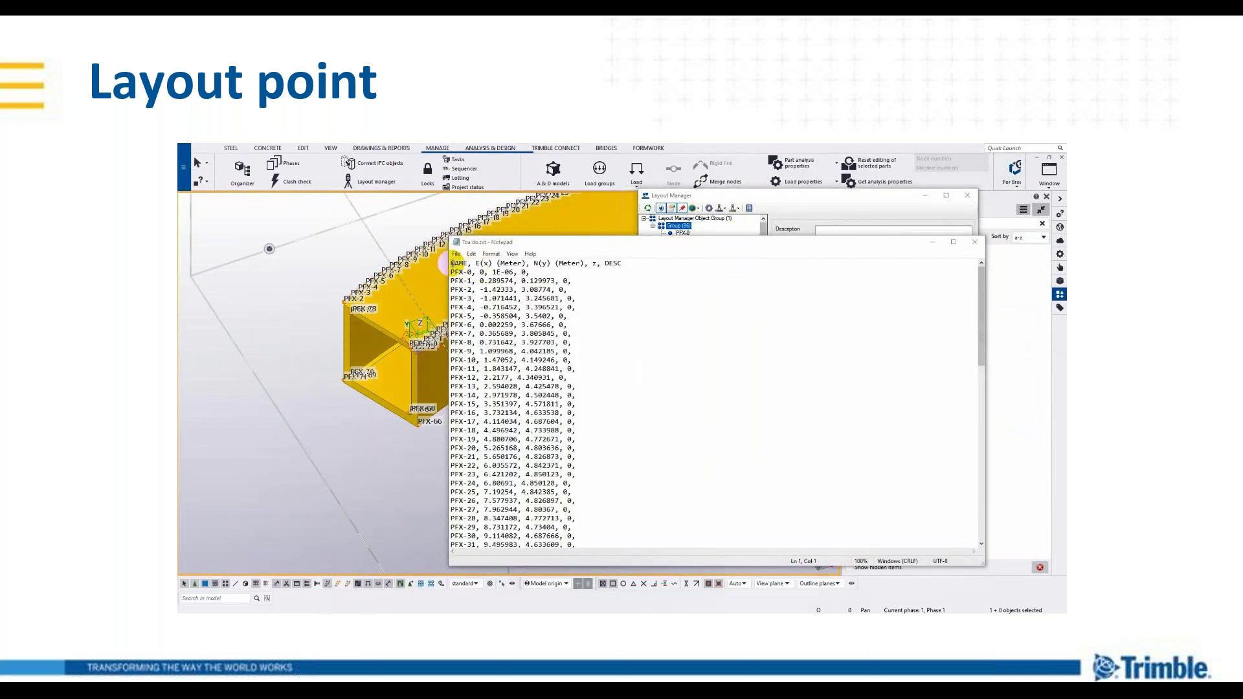
Scroll through the exported coordinates down to PFX-85 and close Notepad.
{"action": "left_click_drag", "start_coordinate": [453, 263], "coordinate": [623, 263]}
{"action": "scroll", "coordinate": [596, 350], "scroll_direction": "down", "scroll_amount": 12}
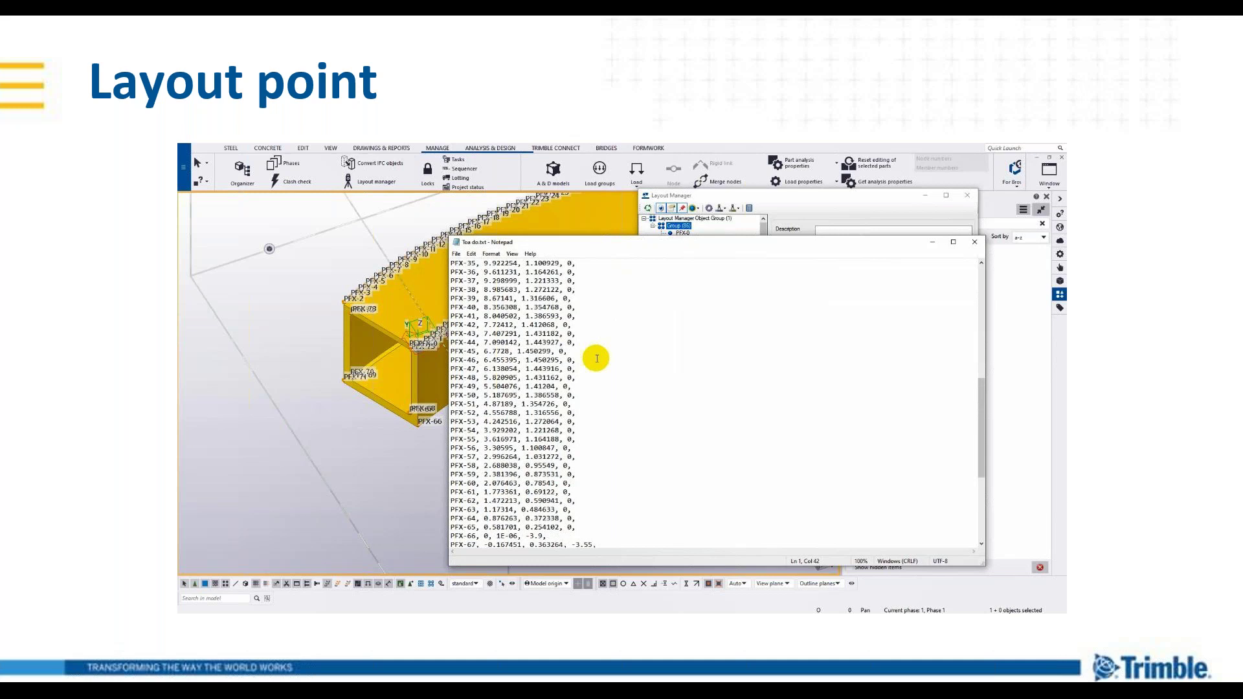
{"action": "scroll", "coordinate": [595, 360], "scroll_direction": "down", "scroll_amount": 7}
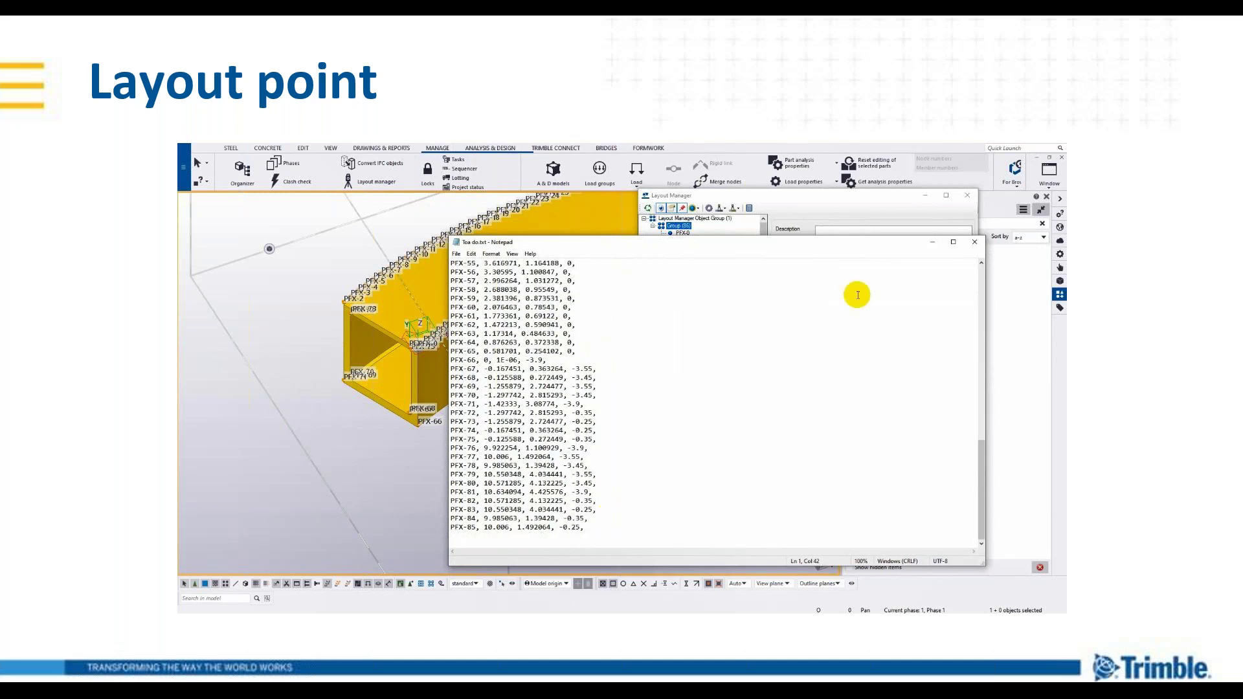
{"action": "left_click", "coordinate": [974, 241]}
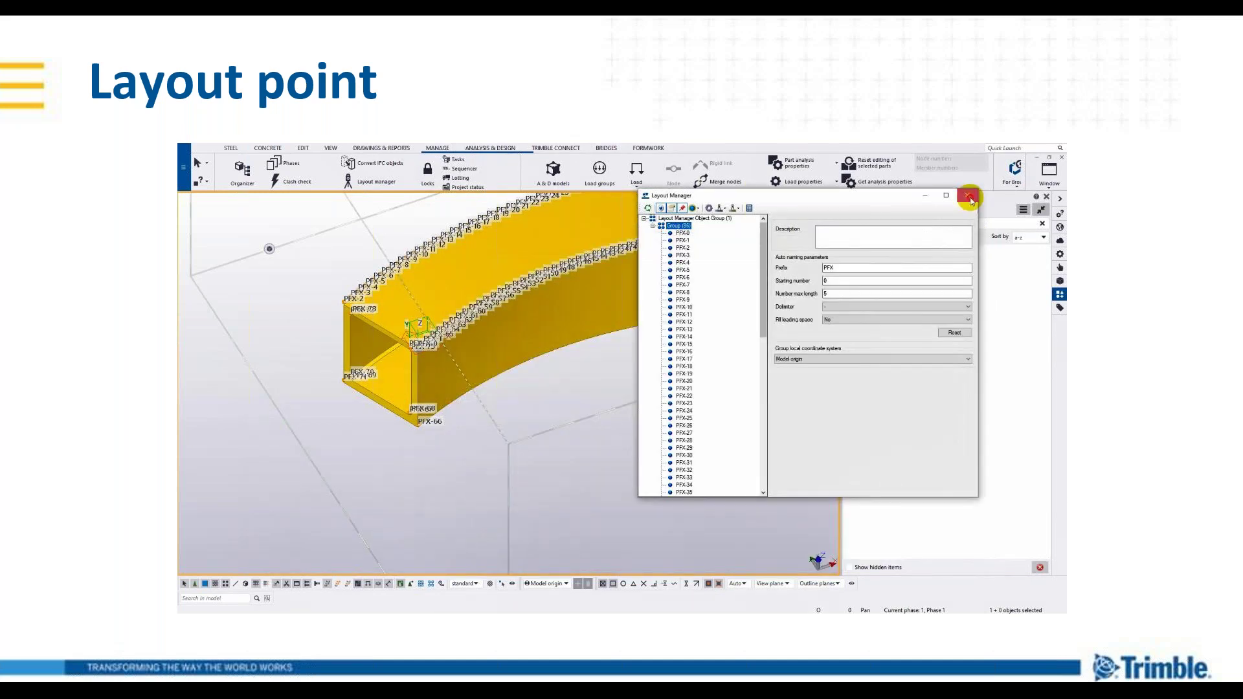
Close the Layout Manager and redraw the model view.
{"action": "left_click", "coordinate": [969, 196]}
{"action": "right_click", "coordinate": [740, 341]}
{"action": "left_click", "coordinate": [769, 394]}
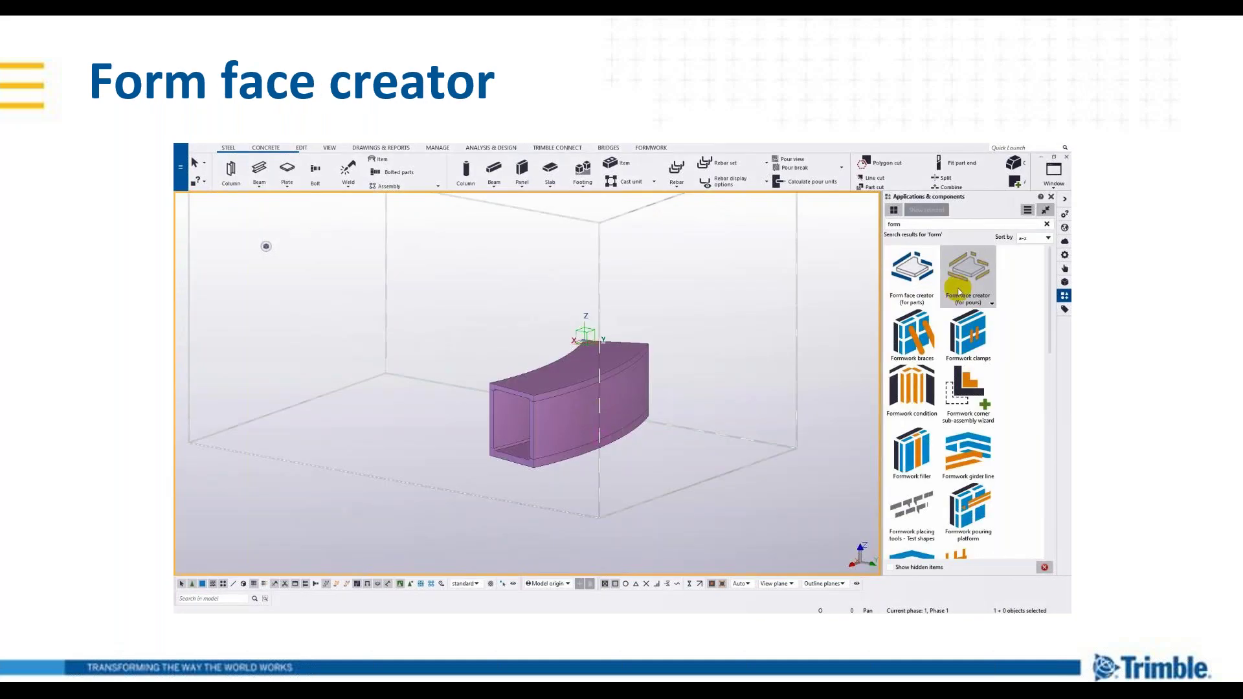
Start Form face creator (for pours) on the curved pour and inspect its top face.
{"action": "left_click", "coordinate": [979, 279]}
{"action": "left_click", "coordinate": [569, 401]}
{"action": "left_click", "coordinate": [447, 263]}
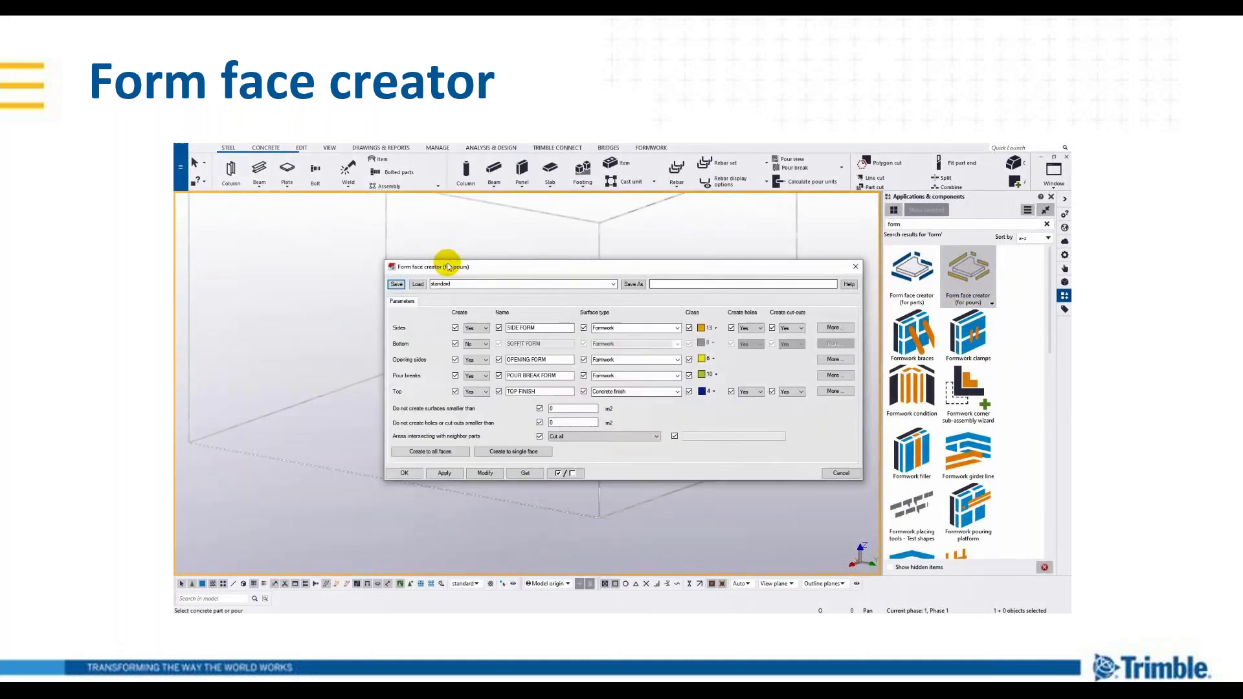
{"action": "left_click_drag", "start_coordinate": [447, 267], "coordinate": [236, 153]}
{"action": "middle_click_drag", "start_coordinate": [548, 422], "coordinate": [546, 457], "text": "ctrl"}
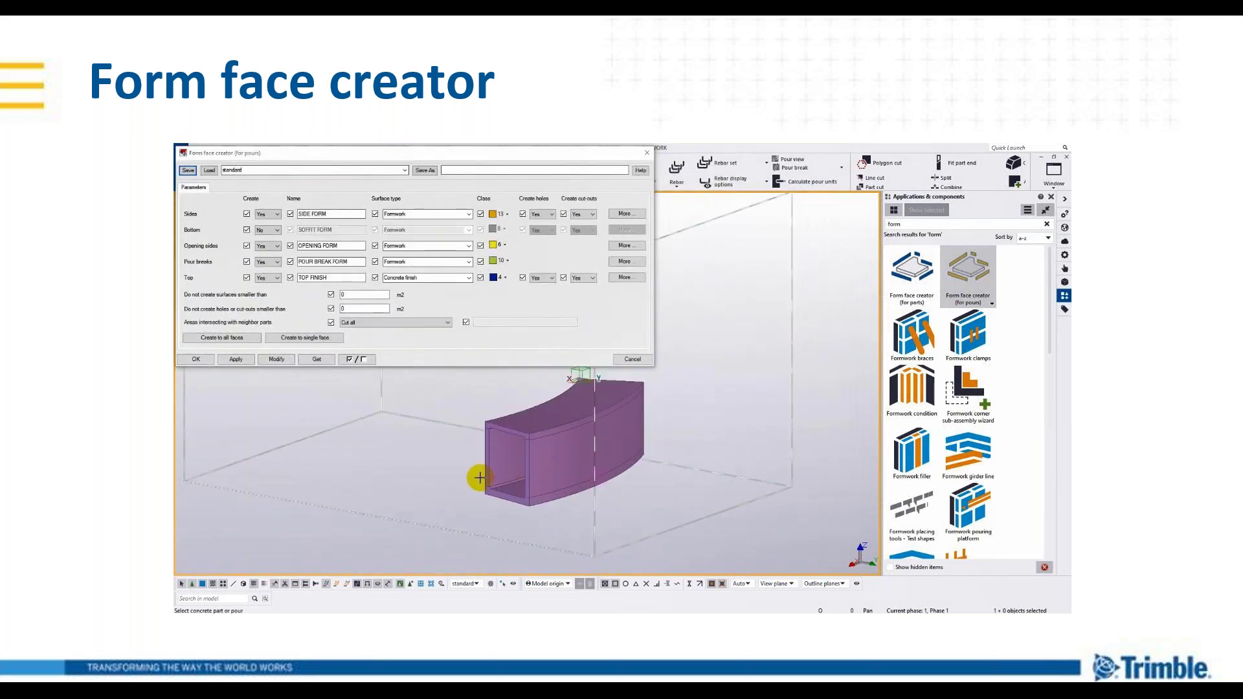
{"action": "scroll", "coordinate": [495, 492], "scroll_direction": "up", "scroll_amount": 5}
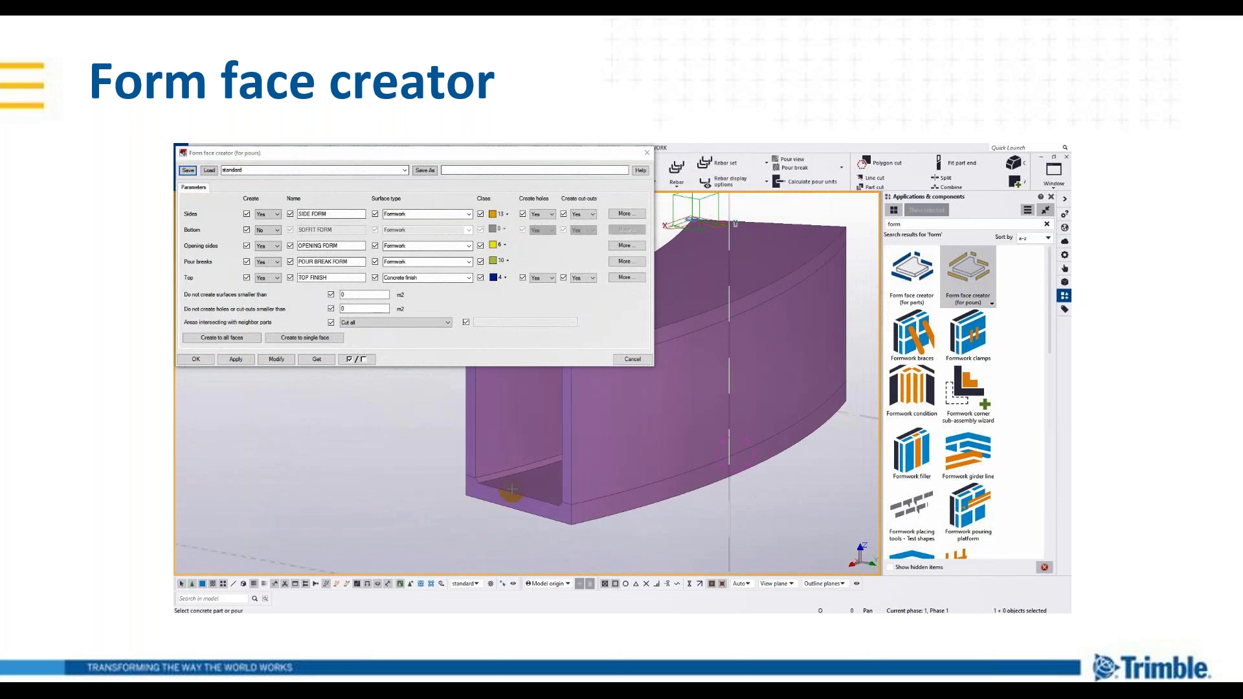
{"action": "right_click", "coordinate": [377, 430]}
{"action": "left_click", "coordinate": [400, 439]}
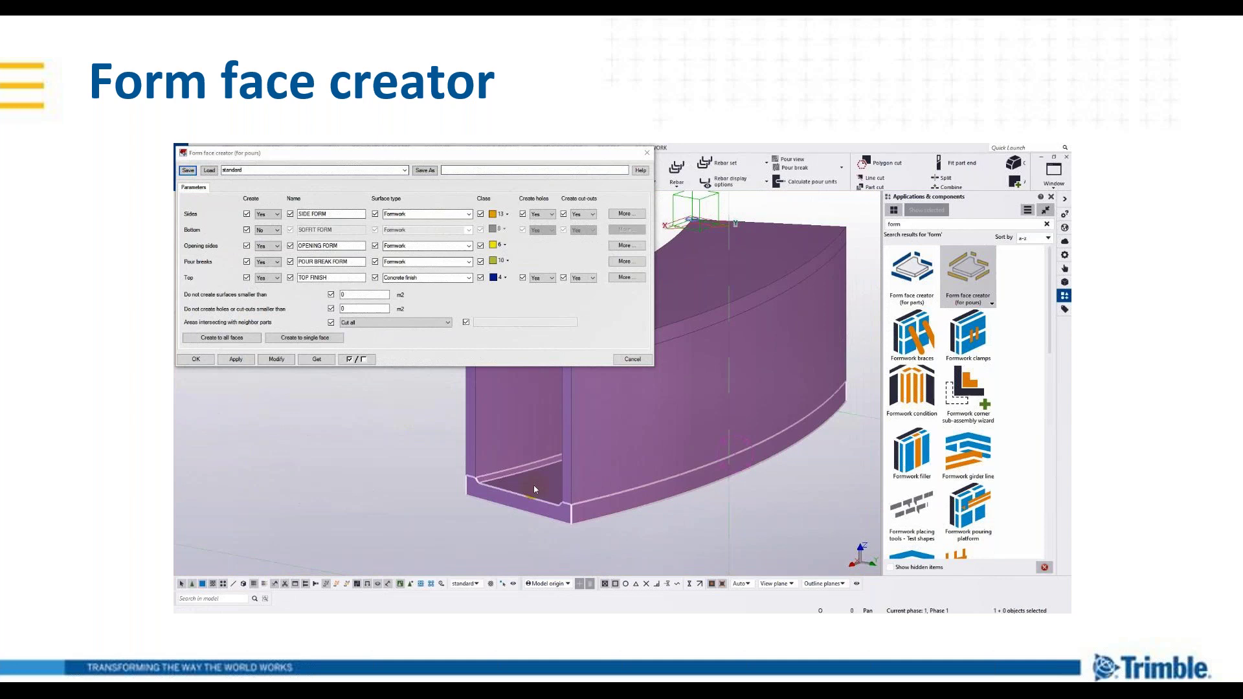
Show only the selected pour and create form faces on all its faces.
{"action": "middle_click_drag", "start_coordinate": [507, 474], "coordinate": [488, 450], "text": "ctrl"}
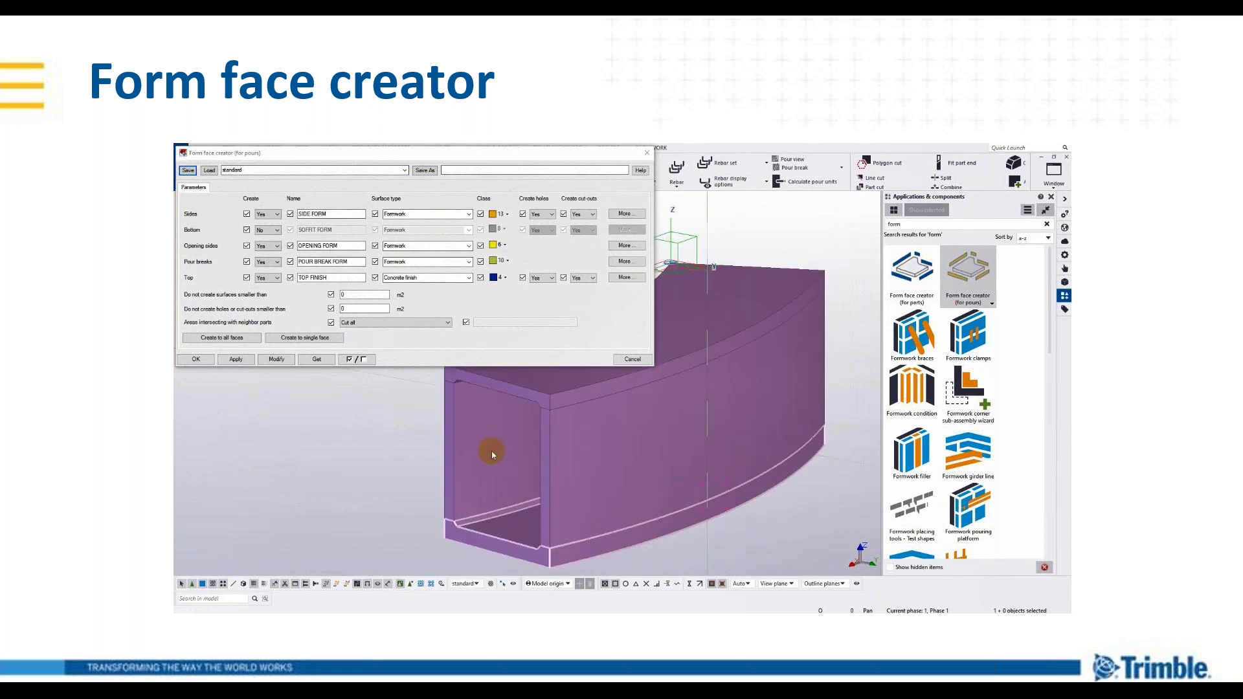
{"action": "right_click", "coordinate": [544, 394]}
{"action": "left_click", "coordinate": [555, 431]}
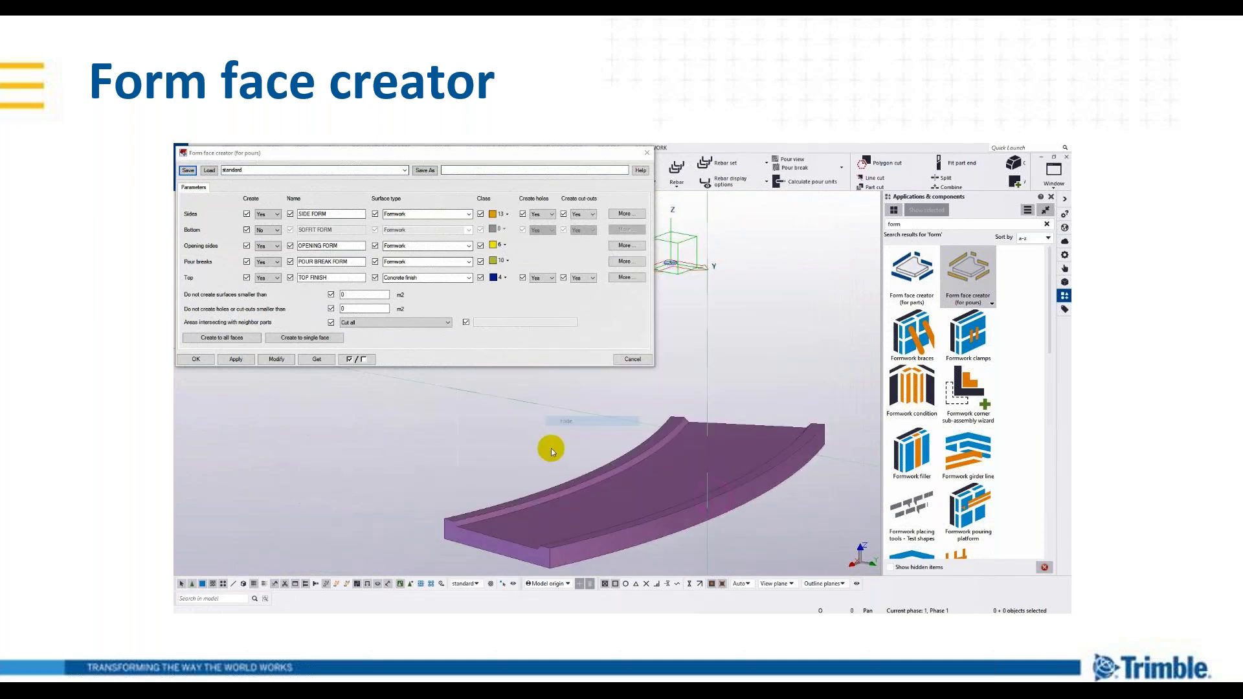
{"action": "left_click", "coordinate": [224, 337]}
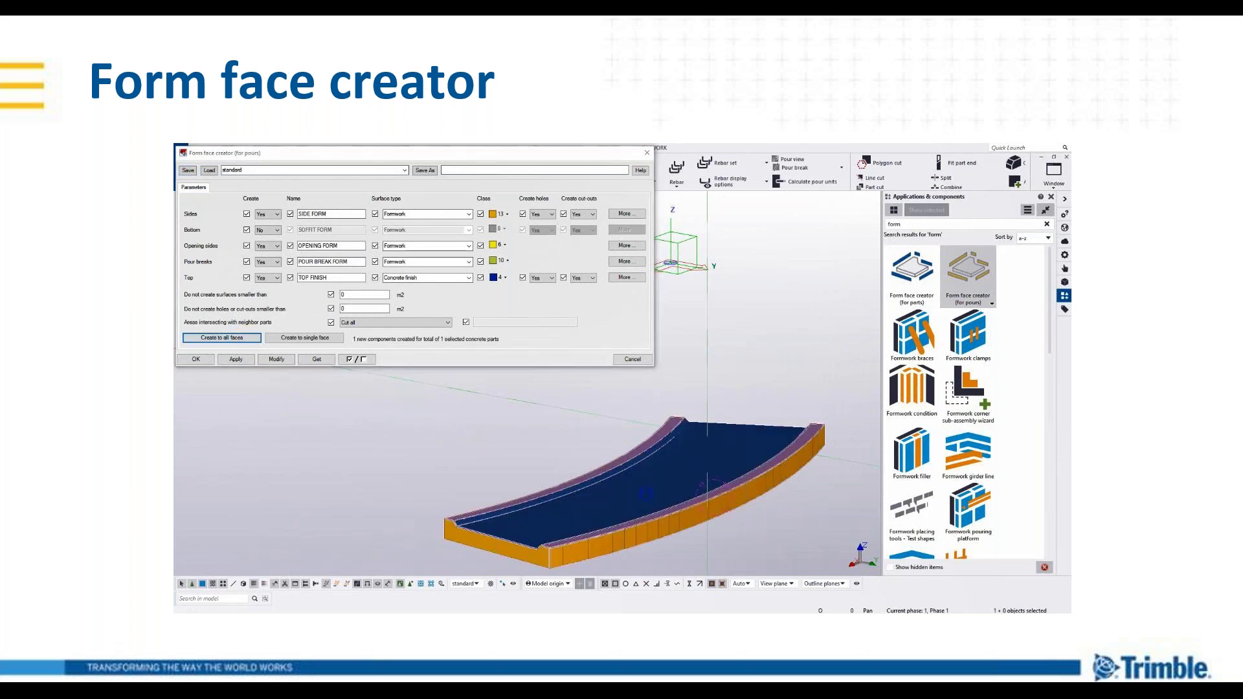
{"action": "middle_click_drag", "start_coordinate": [627, 433], "coordinate": [553, 481], "text": "ctrl"}
{"action": "scroll", "coordinate": [553, 481], "scroll_direction": "down", "scroll_amount": 5}
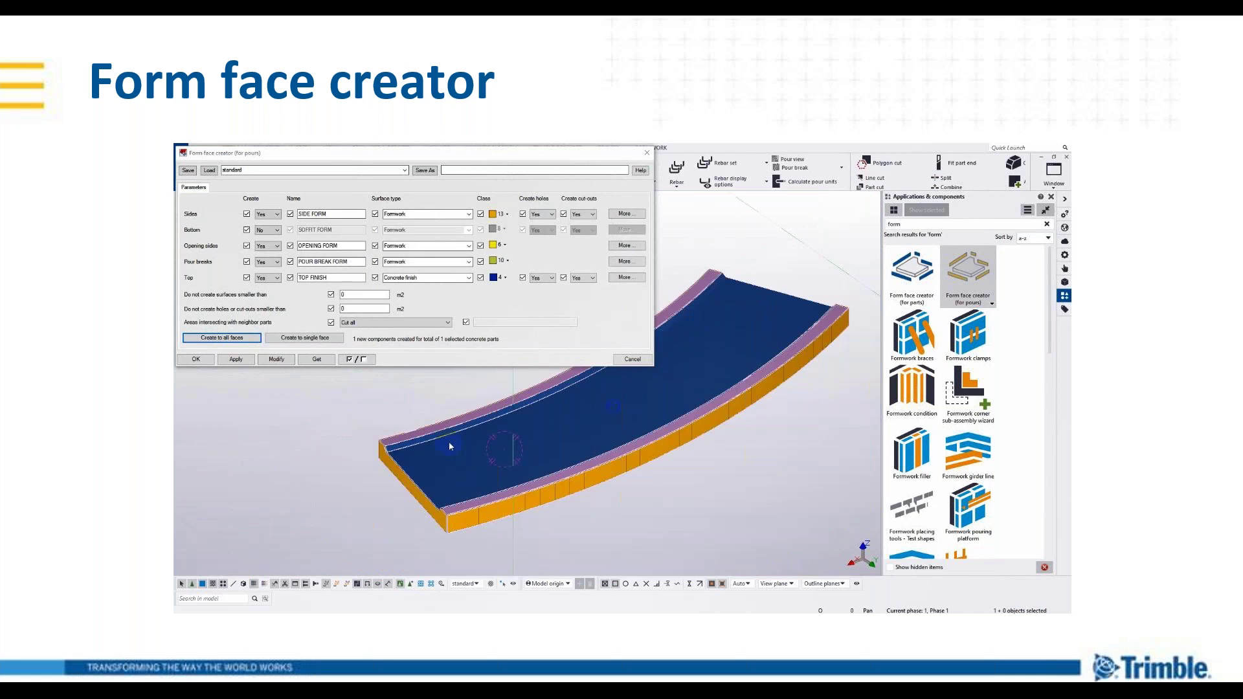
Redraw, add the inner pour part to the selection, and set the Top face option to No.
{"action": "right_click", "coordinate": [511, 410]}
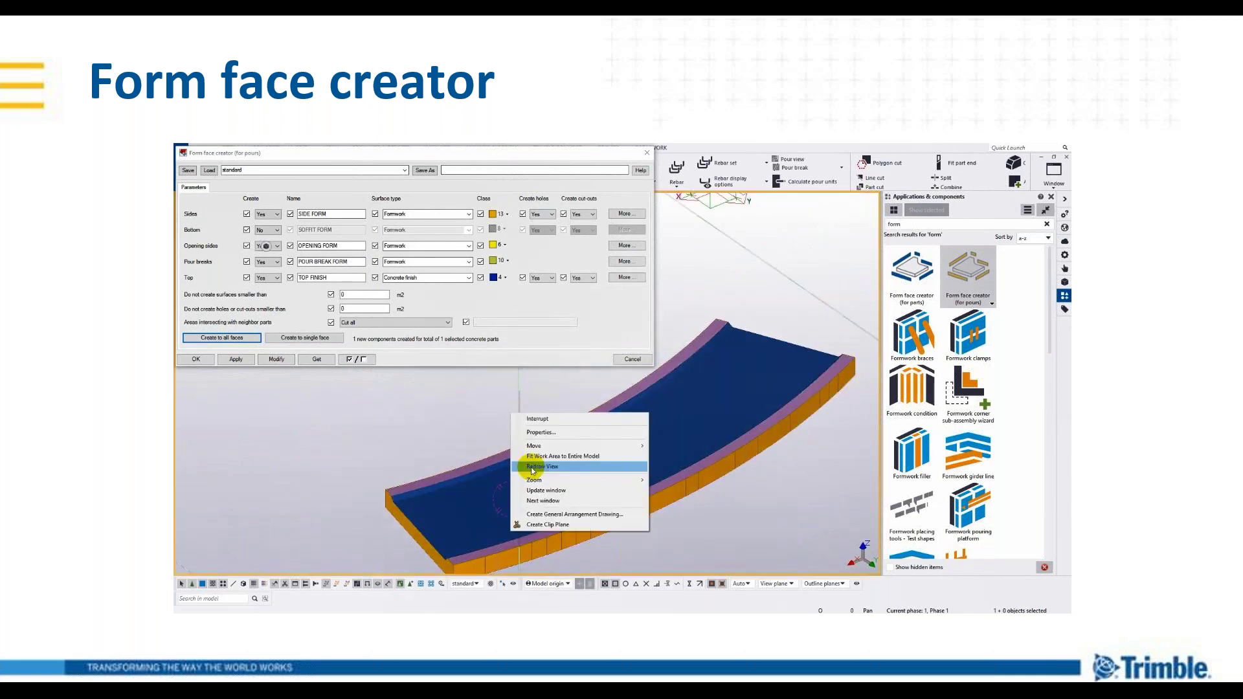
{"action": "left_click", "coordinate": [528, 466]}
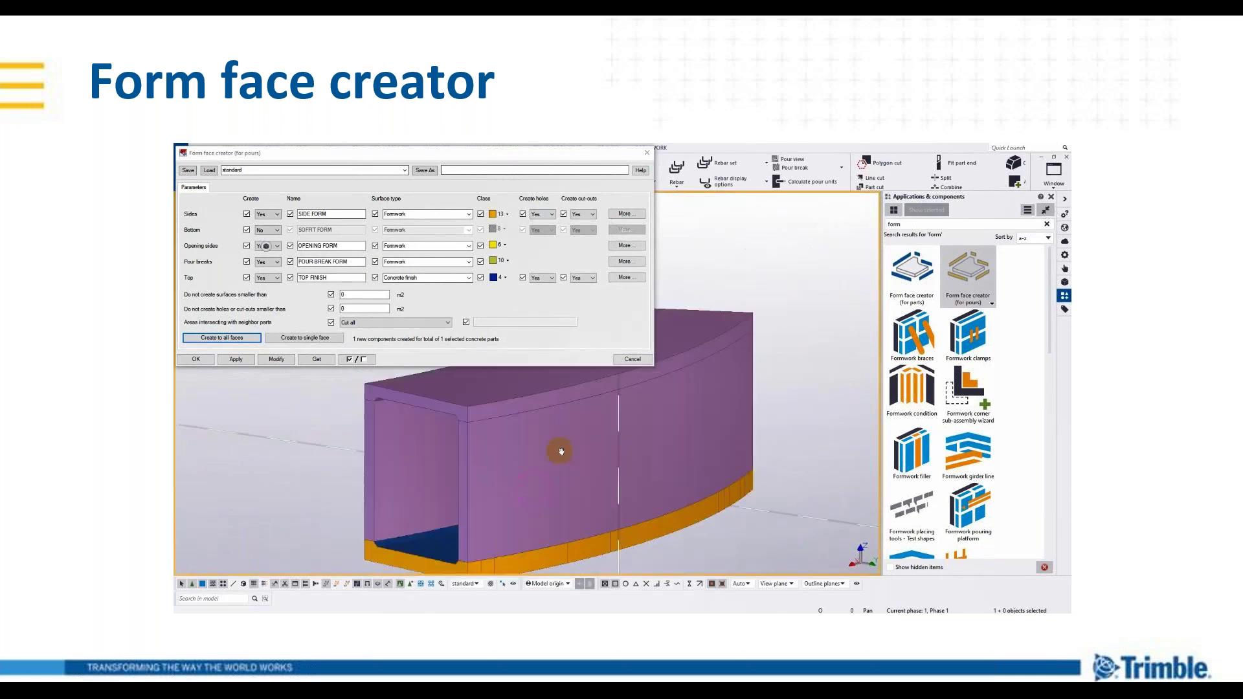
{"action": "left_click", "coordinate": [412, 438], "text": "ctrl"}
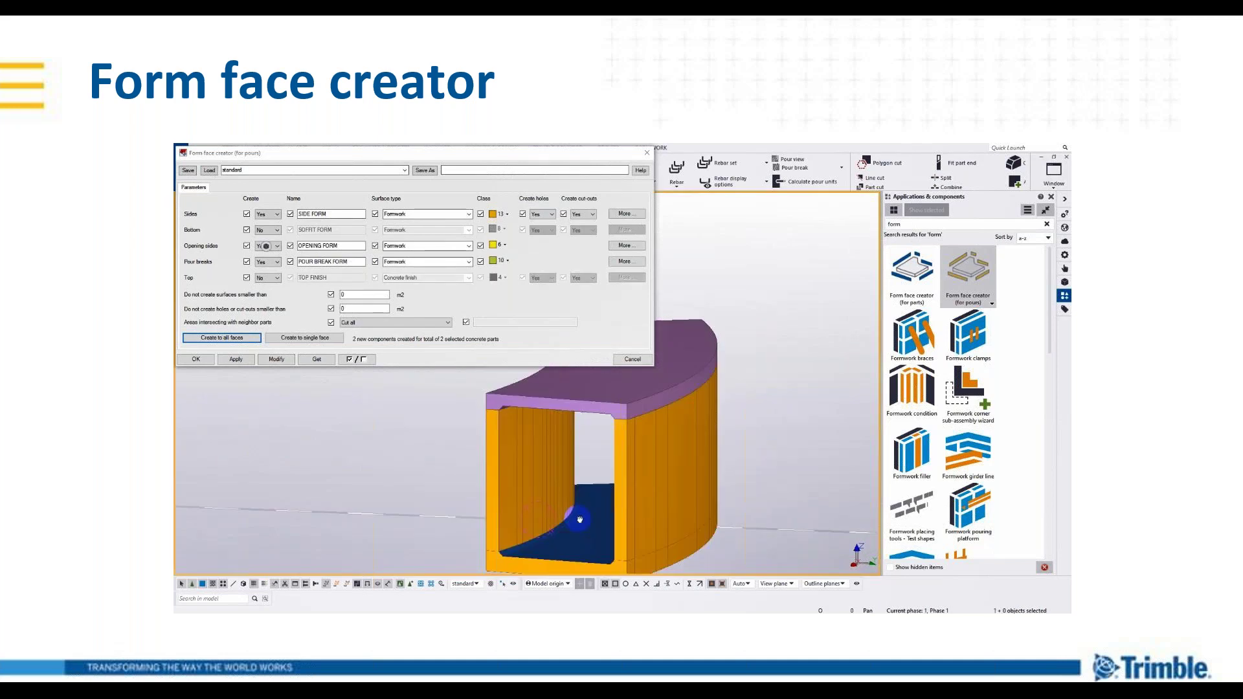
{"action": "mouse_move", "coordinate": [577, 516]}
{"action": "middle_mouse_down", "text": "ctrl"}
{"action": "mouse_move", "coordinate": [632, 492]}
{"action": "mouse_move", "coordinate": [730, 500]}
{"action": "mouse_move", "coordinate": [480, 477]}
{"action": "mouse_move", "coordinate": [272, 489]}
{"action": "mouse_move", "coordinate": [269, 511]}
{"action": "mouse_move", "coordinate": [494, 514]}
{"action": "mouse_move", "coordinate": [559, 531]}
{"action": "middle_mouse_up", "text": "ctrl"}
{"action": "scroll", "coordinate": [559, 531], "scroll_direction": "up", "scroll_amount": 5}
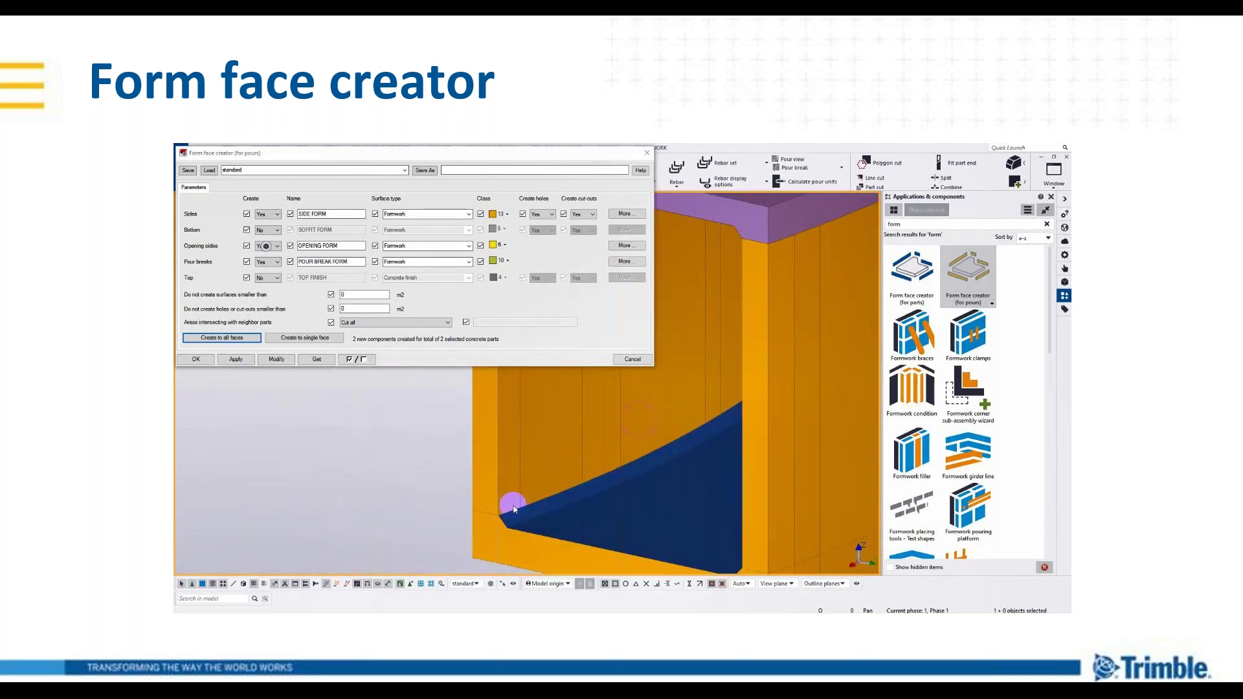
{"action": "scroll", "coordinate": [557, 507], "scroll_direction": "down", "scroll_amount": 5}
{"action": "middle_click_drag", "start_coordinate": [557, 508], "coordinate": [558, 535], "text": "ctrl"}
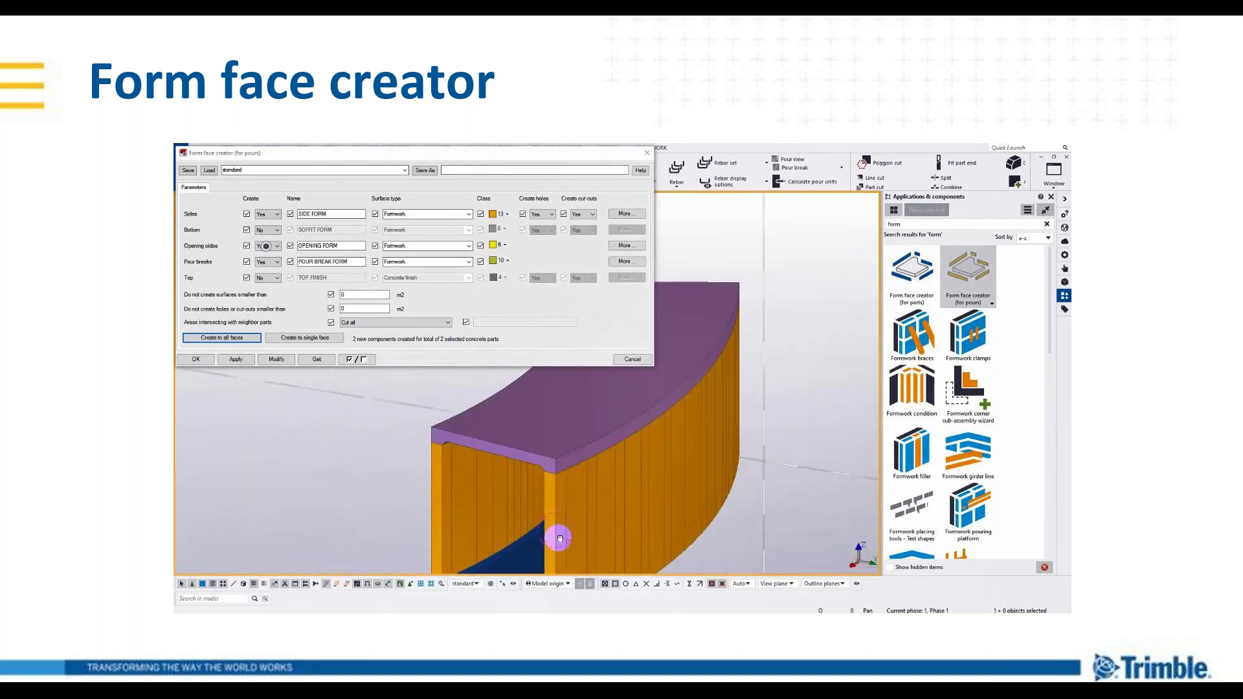
{"action": "scroll", "coordinate": [578, 522], "scroll_direction": "up", "scroll_amount": 1}
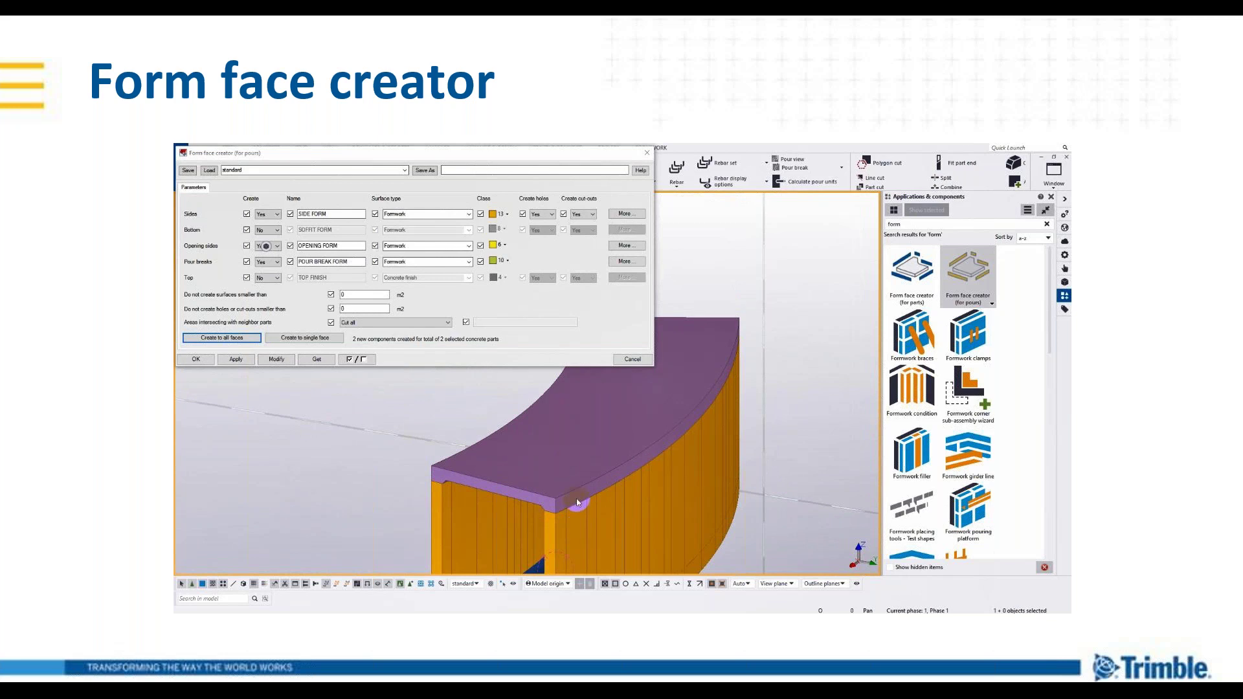
{"action": "middle_click_drag", "start_coordinate": [567, 464], "coordinate": [700, 481]}
{"action": "middle_click_drag", "start_coordinate": [812, 446], "coordinate": [809, 421], "text": "ctrl"}
{"action": "left_click", "coordinate": [276, 281]}
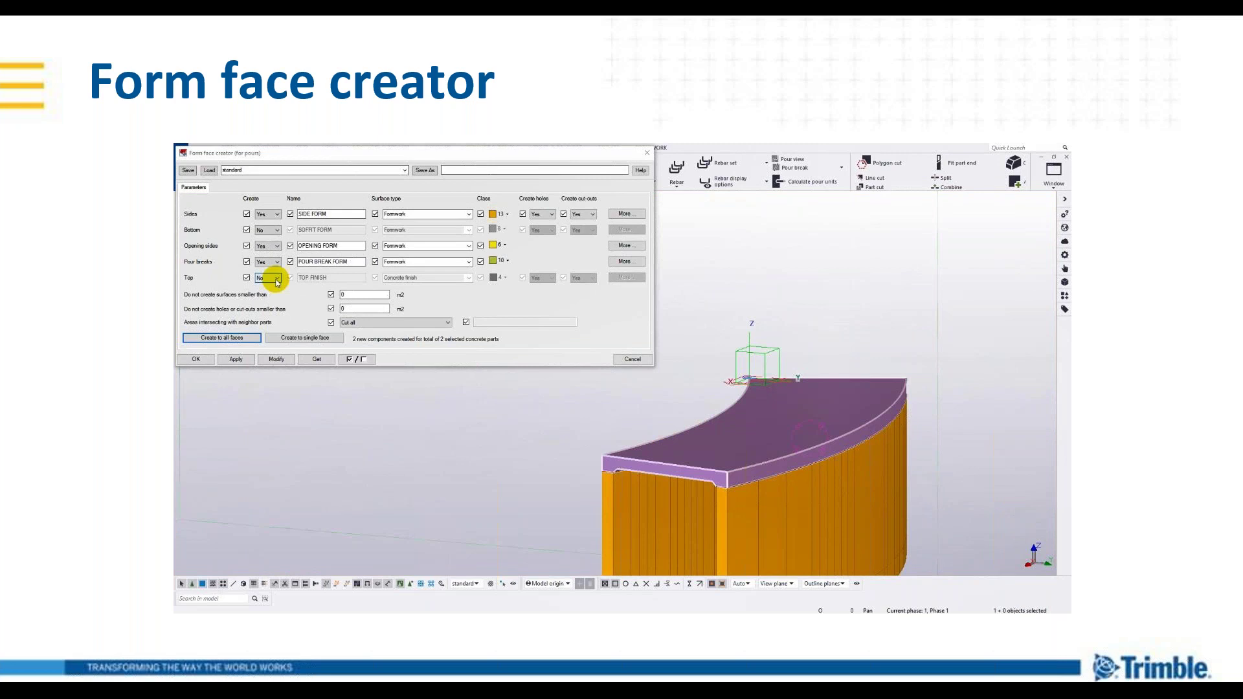
Show only the top slab and create form faces on all its faces.
{"action": "left_click", "coordinate": [694, 469]}
{"action": "right_click", "coordinate": [695, 470]}
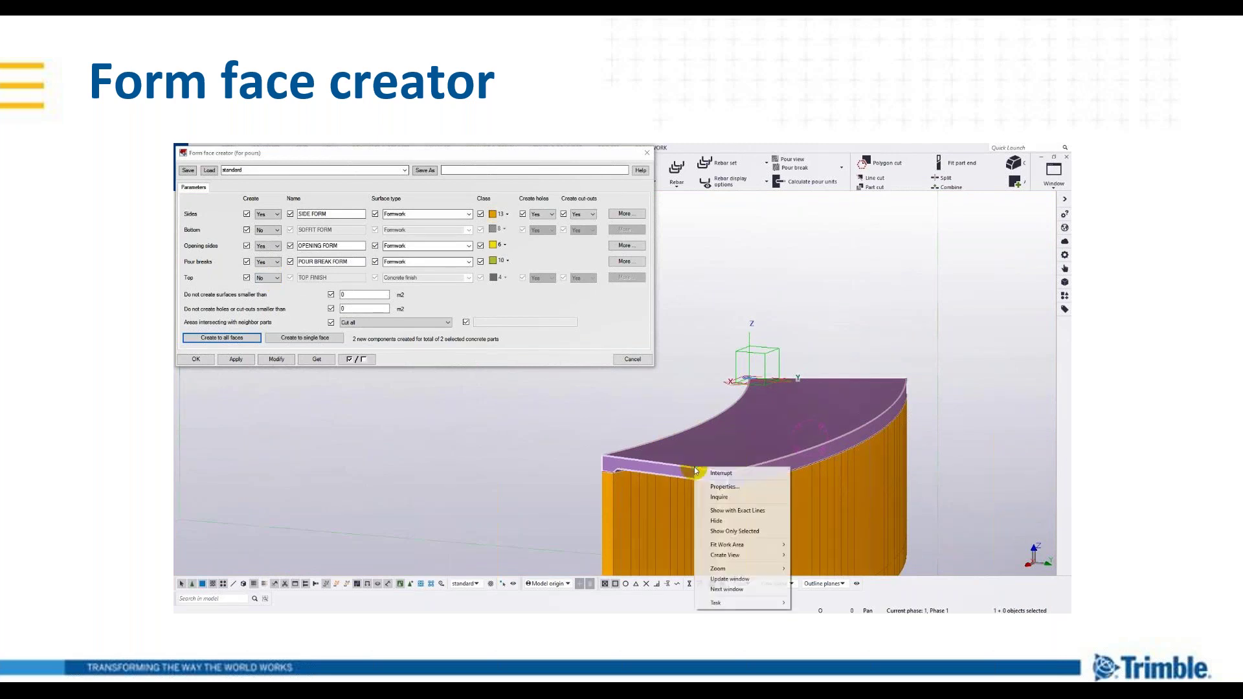
{"action": "left_click", "coordinate": [729, 531]}
{"action": "middle_click_drag", "start_coordinate": [728, 466], "coordinate": [721, 402], "text": "ctrl"}
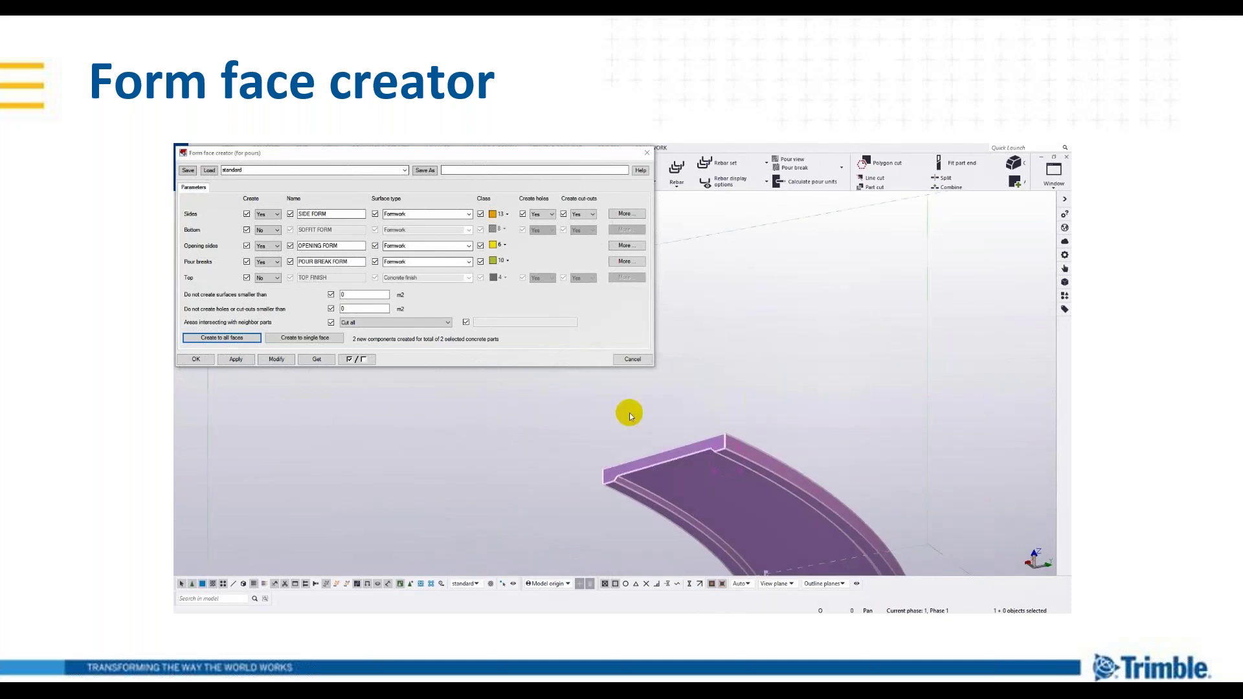
{"action": "left_click", "coordinate": [224, 338]}
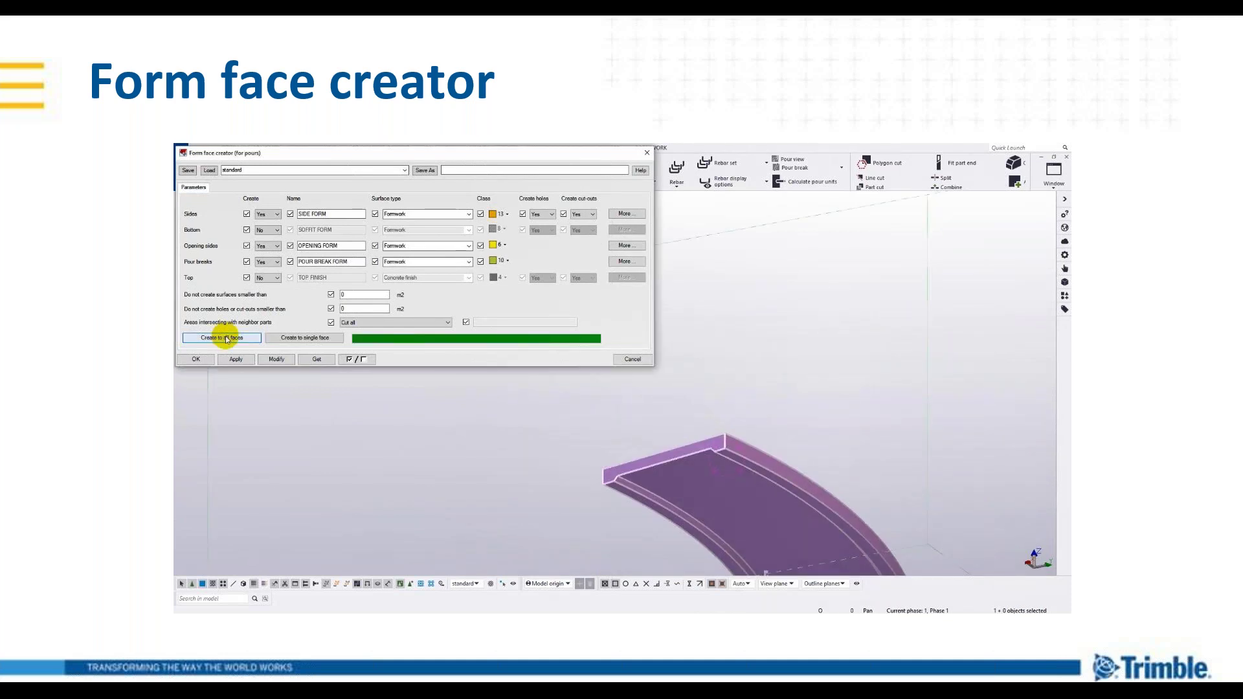
Orbit and pan around the slab to inspect its new side and soffit forms.
{"action": "mouse_move", "coordinate": [735, 518]}
{"action": "middle_mouse_down", "text": "ctrl"}
{"action": "mouse_move", "coordinate": [734, 496]}
{"action": "mouse_move", "coordinate": [795, 506]}
{"action": "mouse_move", "coordinate": [833, 466]}
{"action": "mouse_move", "coordinate": [790, 458]}
{"action": "mouse_move", "coordinate": [677, 392]}
{"action": "middle_mouse_up", "text": "ctrl"}
{"action": "scroll", "coordinate": [655, 410], "scroll_direction": "down", "scroll_amount": 3}
{"action": "scroll", "coordinate": [616, 428], "scroll_direction": "up", "scroll_amount": 3}
{"action": "middle_click_drag", "start_coordinate": [616, 427], "coordinate": [608, 484]}
{"action": "scroll", "coordinate": [555, 477], "scroll_direction": "down", "scroll_amount": 3}
{"action": "scroll", "coordinate": [564, 450], "scroll_direction": "up", "scroll_amount": 2}
{"action": "scroll", "coordinate": [547, 514], "scroll_direction": "down", "scroll_amount": 2}
{"action": "middle_click_drag", "start_coordinate": [547, 515], "coordinate": [832, 321]}
{"action": "scroll", "coordinate": [764, 420], "scroll_direction": "up", "scroll_amount": 5}
Fit the view to the slab and window-select all 394 surface treatments.
{"action": "right_click", "coordinate": [833, 322]}
{"action": "left_click", "coordinate": [860, 363]}
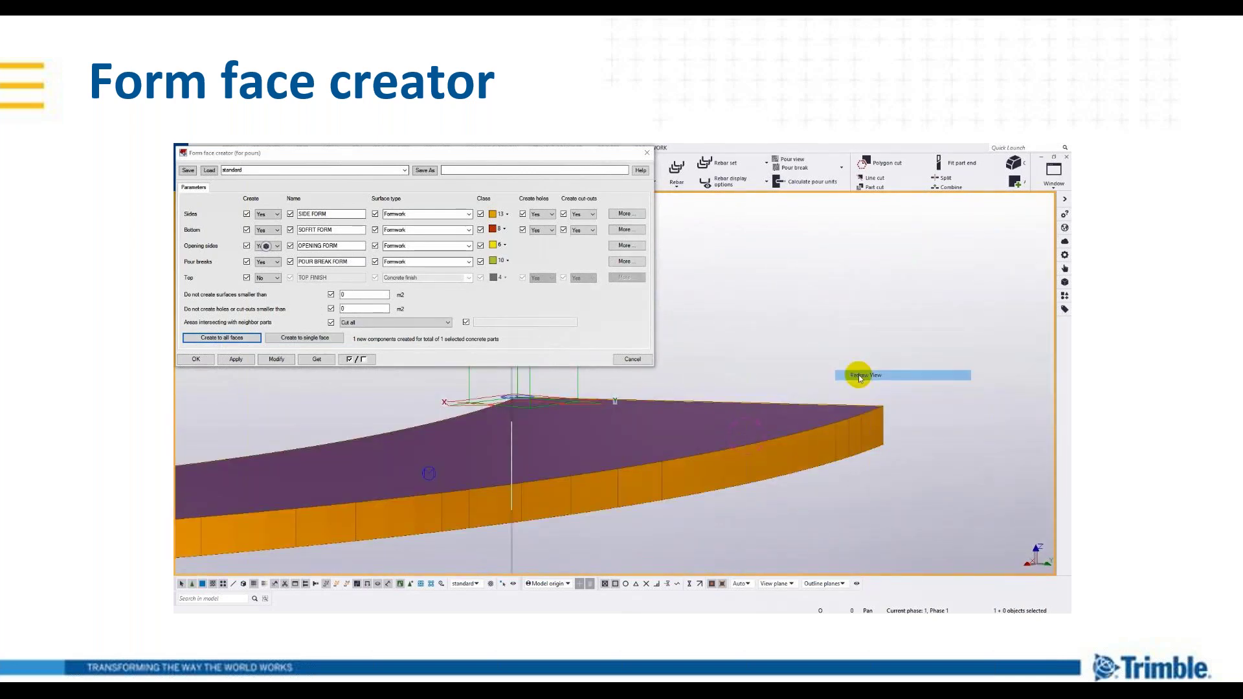
{"action": "scroll", "coordinate": [741, 430], "scroll_direction": "up", "scroll_amount": 5}
{"action": "mouse_move", "coordinate": [741, 430]}
{"action": "middle_mouse_down", "text": "ctrl"}
{"action": "mouse_move", "coordinate": [813, 382]}
{"action": "mouse_move", "coordinate": [739, 442]}
{"action": "middle_mouse_up", "text": "ctrl"}
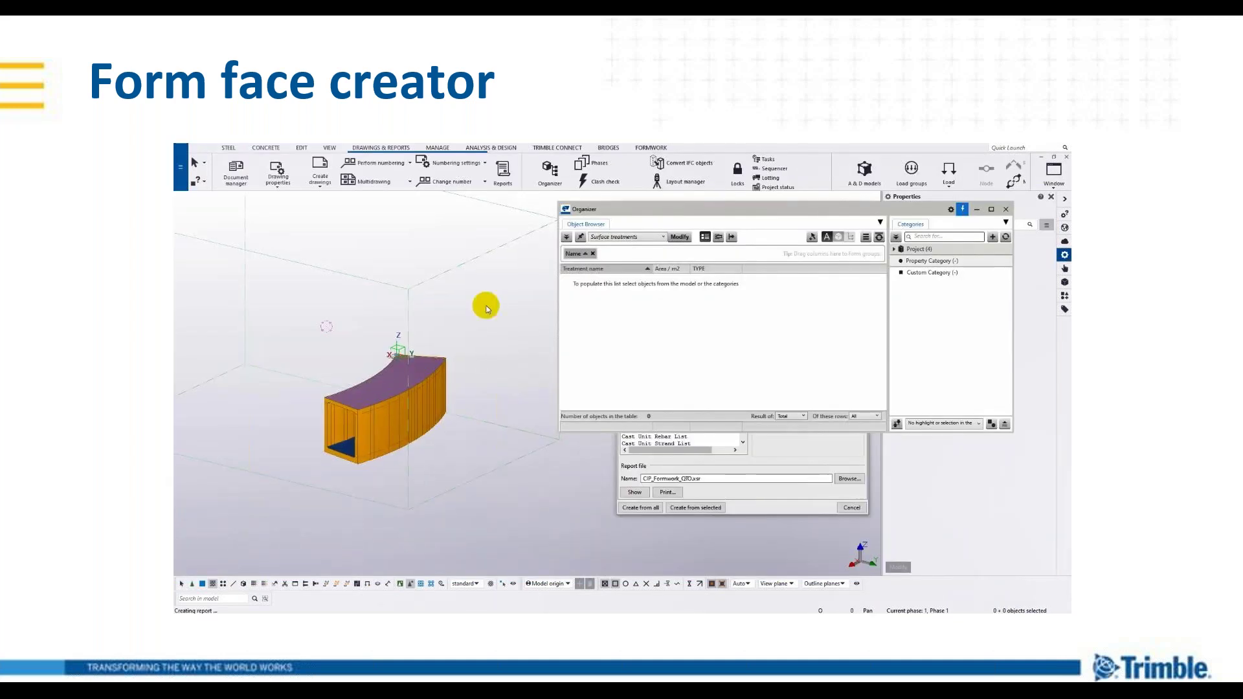
{"action": "left_click_drag", "start_coordinate": [499, 283], "coordinate": [231, 494]}
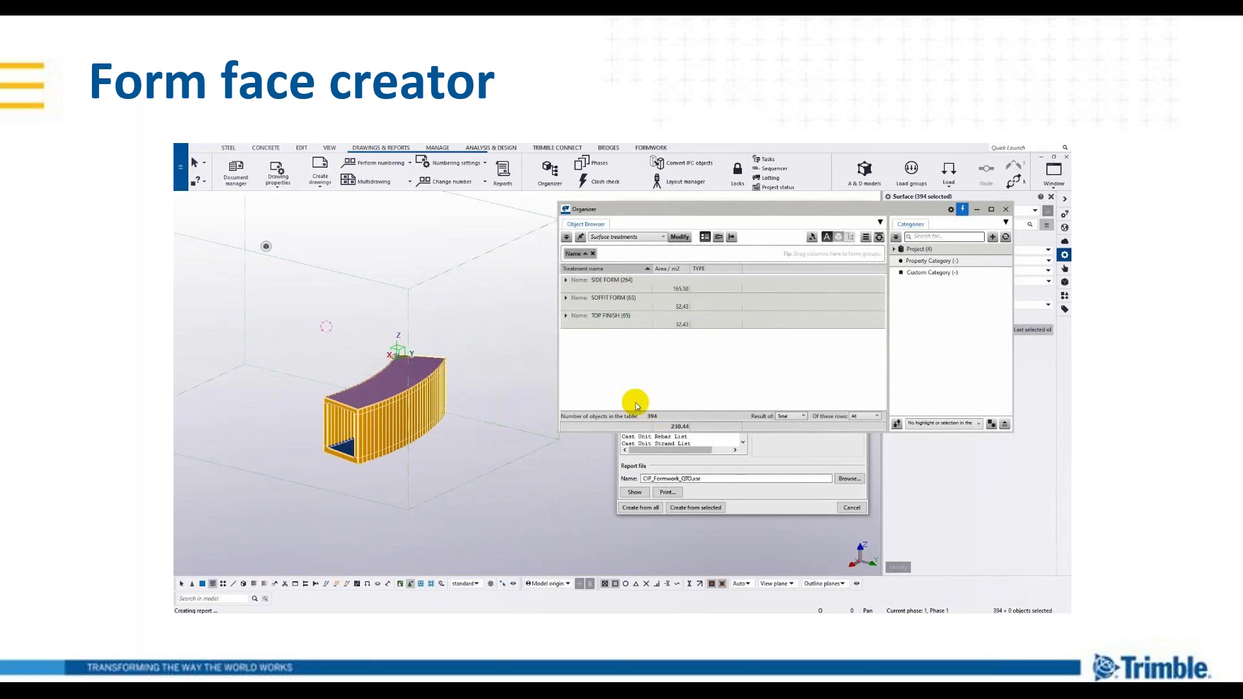
Export the Organizer's surface treatment quantities to Excel with Update object properties kept checked.
{"action": "left_click", "coordinate": [865, 238]}
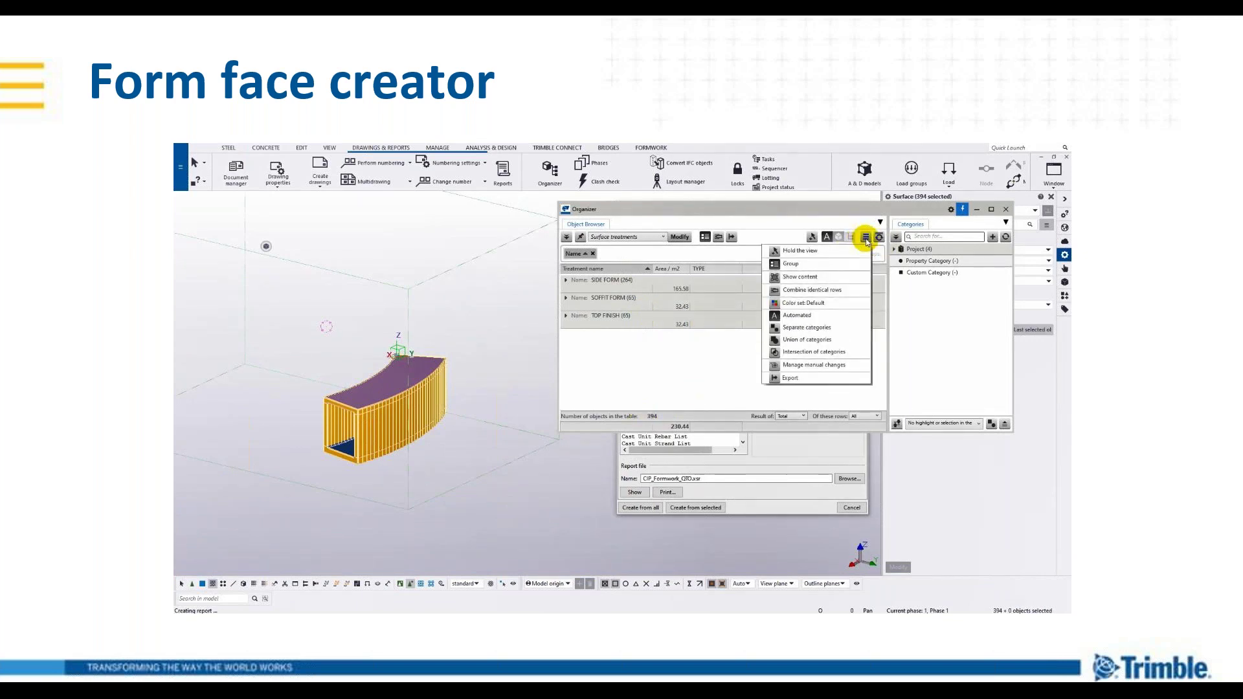
{"action": "left_click", "coordinate": [845, 214]}
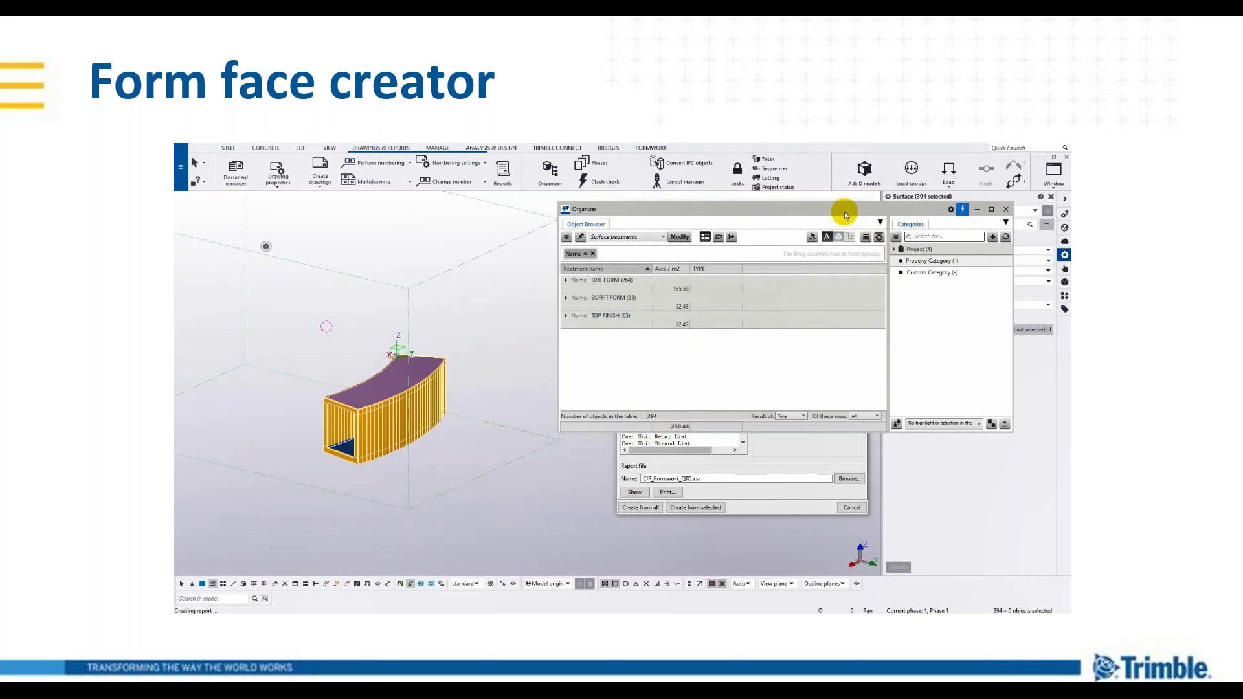
{"action": "left_click", "coordinate": [732, 238]}
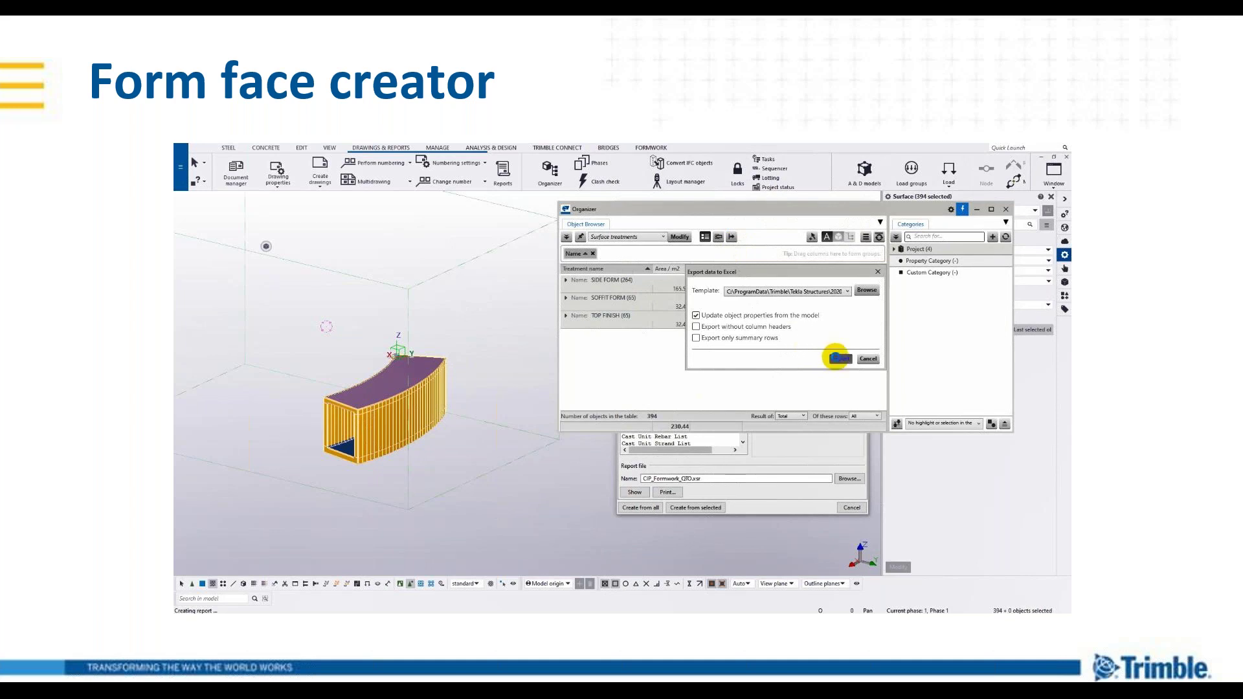
{"action": "left_click", "coordinate": [840, 359]}
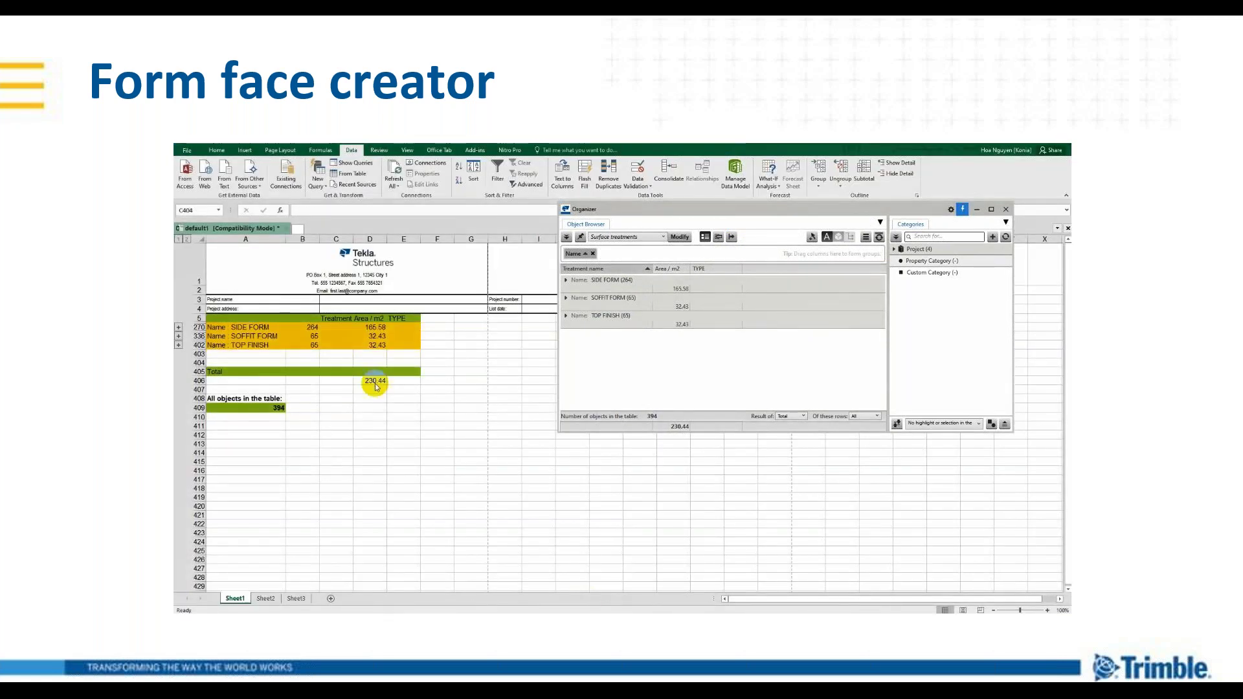
Check the 230.44 m2 total in cell D406, then start a general arrangement drawing from the model view.
{"action": "left_click", "coordinate": [376, 383]}
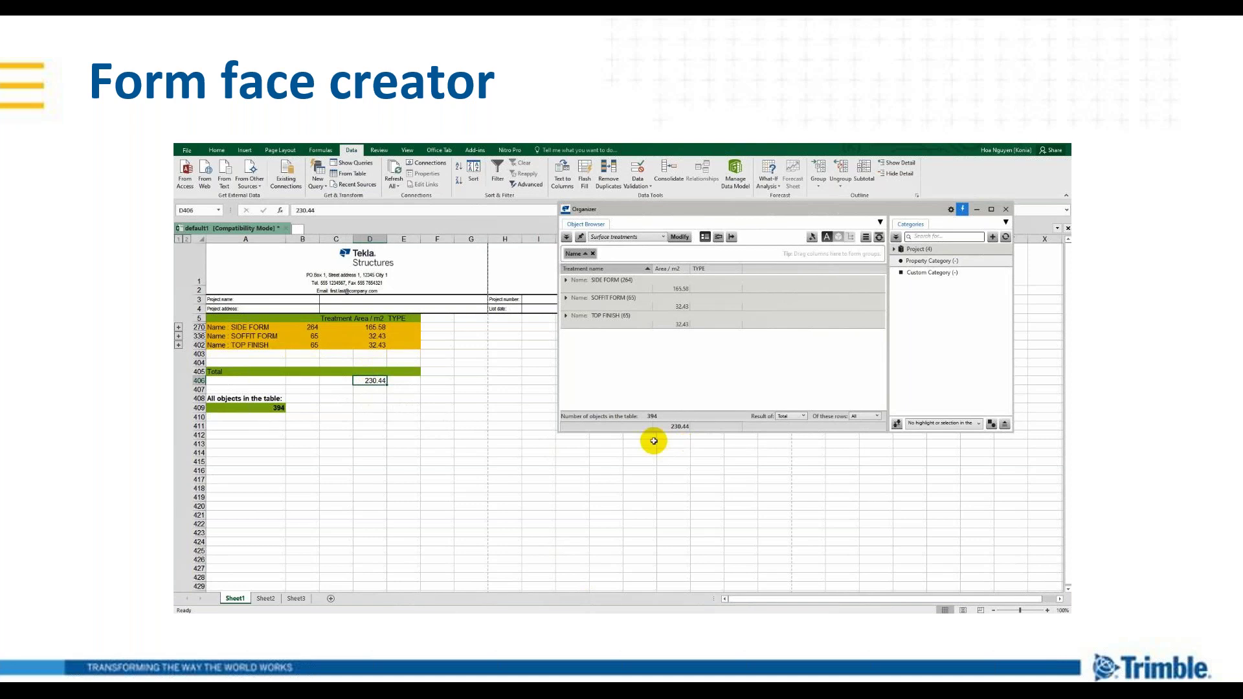
{"action": "left_click", "coordinate": [1006, 210]}
{"action": "left_click", "coordinate": [639, 354]}
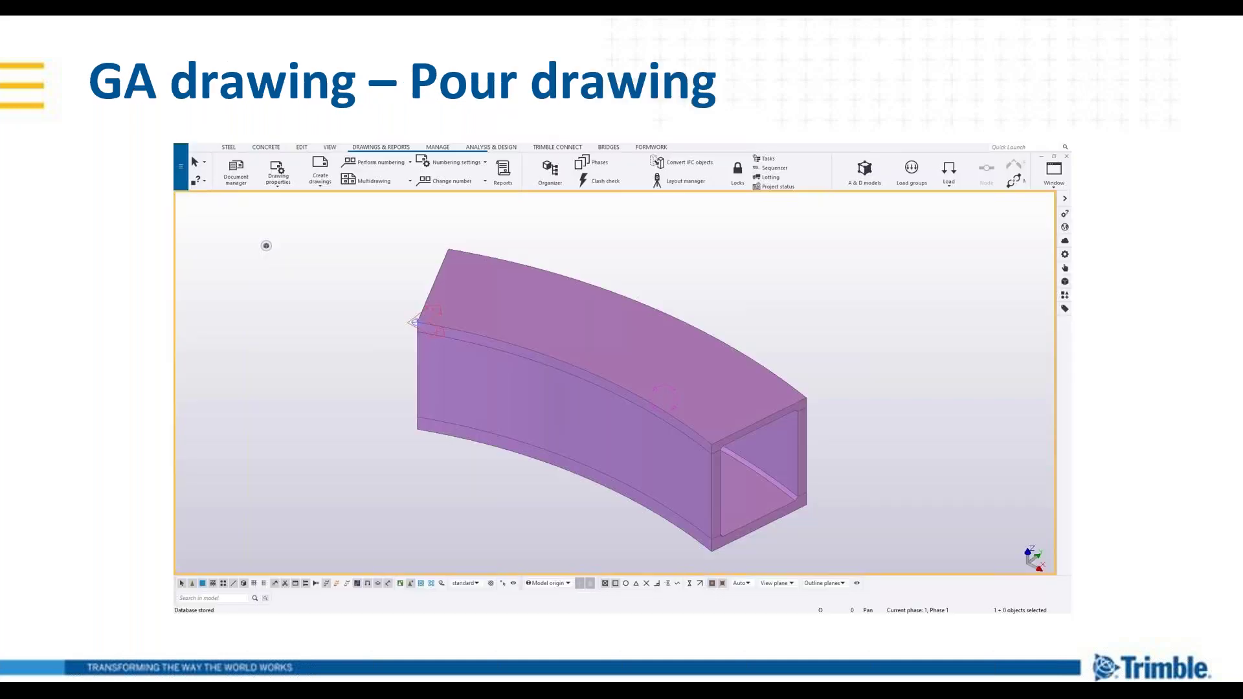
{"action": "right_click", "coordinate": [676, 276]}
{"action": "left_click", "coordinate": [741, 378]}
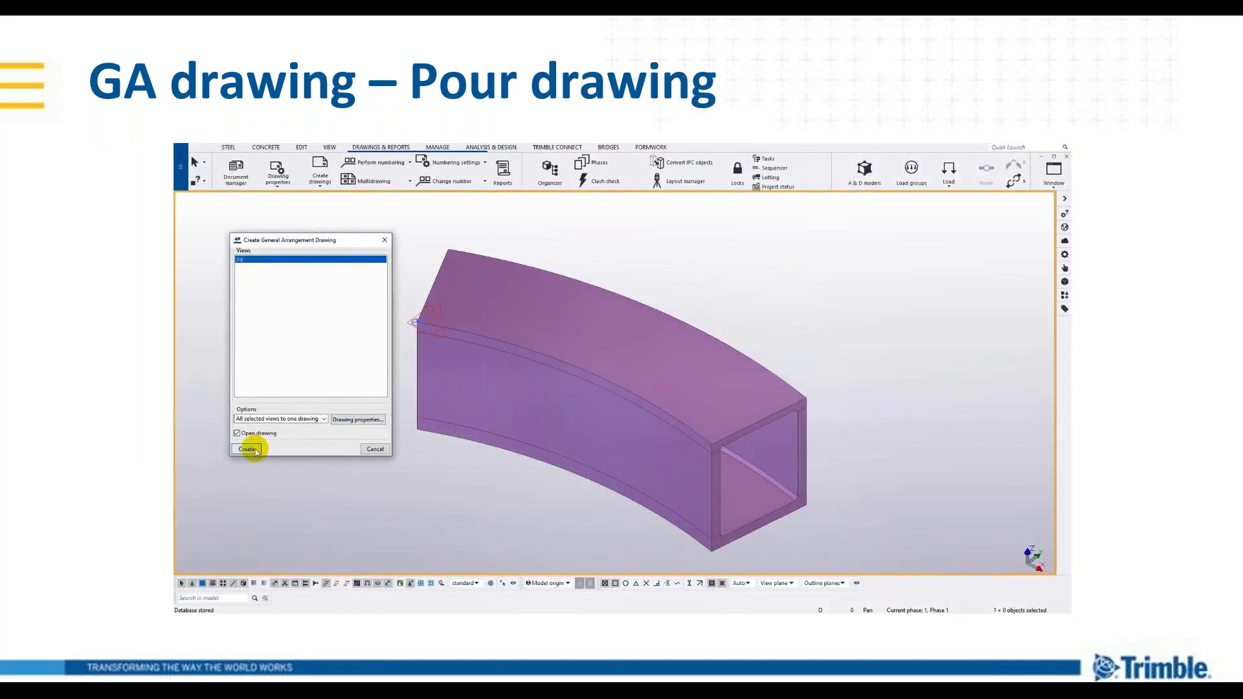
Name the GA drawing S001 with title 1 'MO HINH 3D KHOI DO' and create it.
{"action": "left_click", "coordinate": [358, 420]}
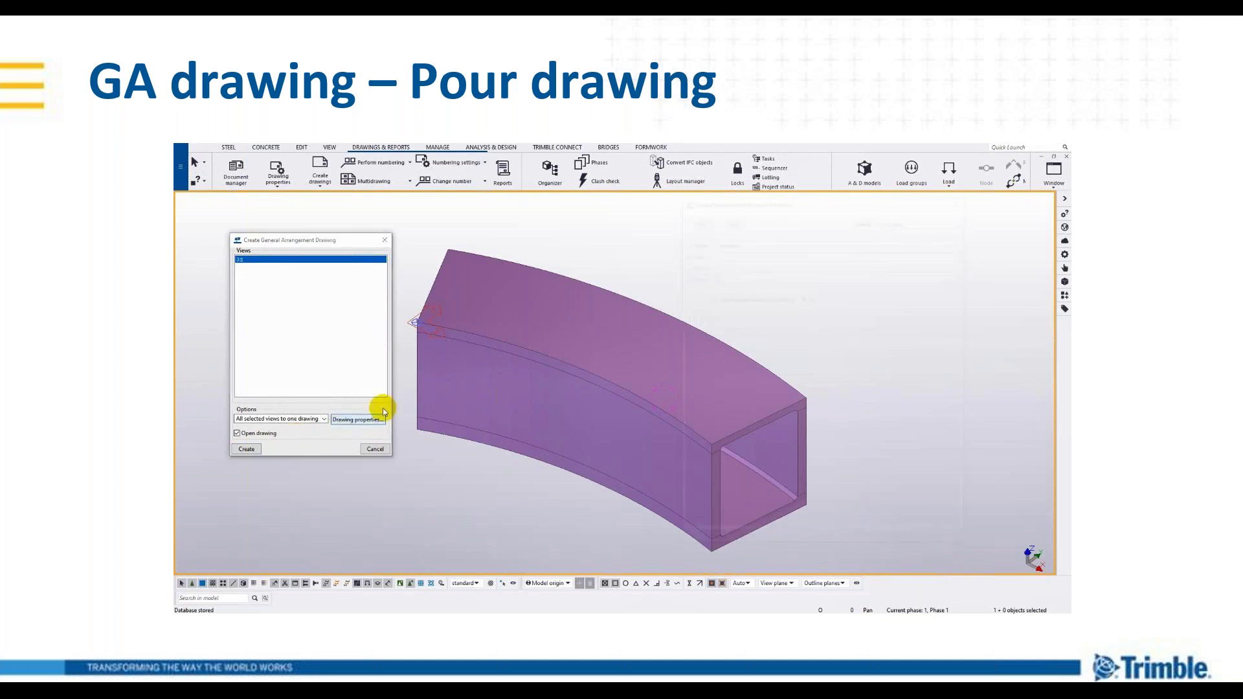
{"action": "double_click", "coordinate": [729, 188]}
{"action": "type", "text": "S"}
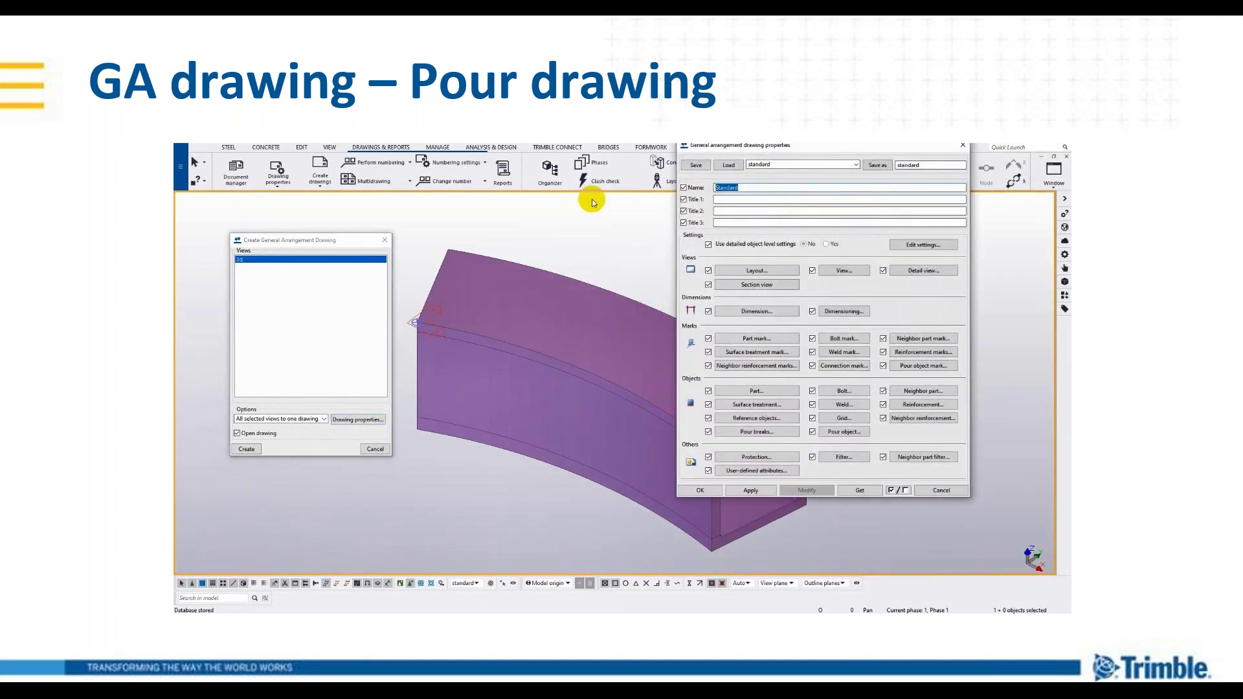
{"action": "type", "text": "001"}
{"action": "left_click", "coordinate": [729, 199]}
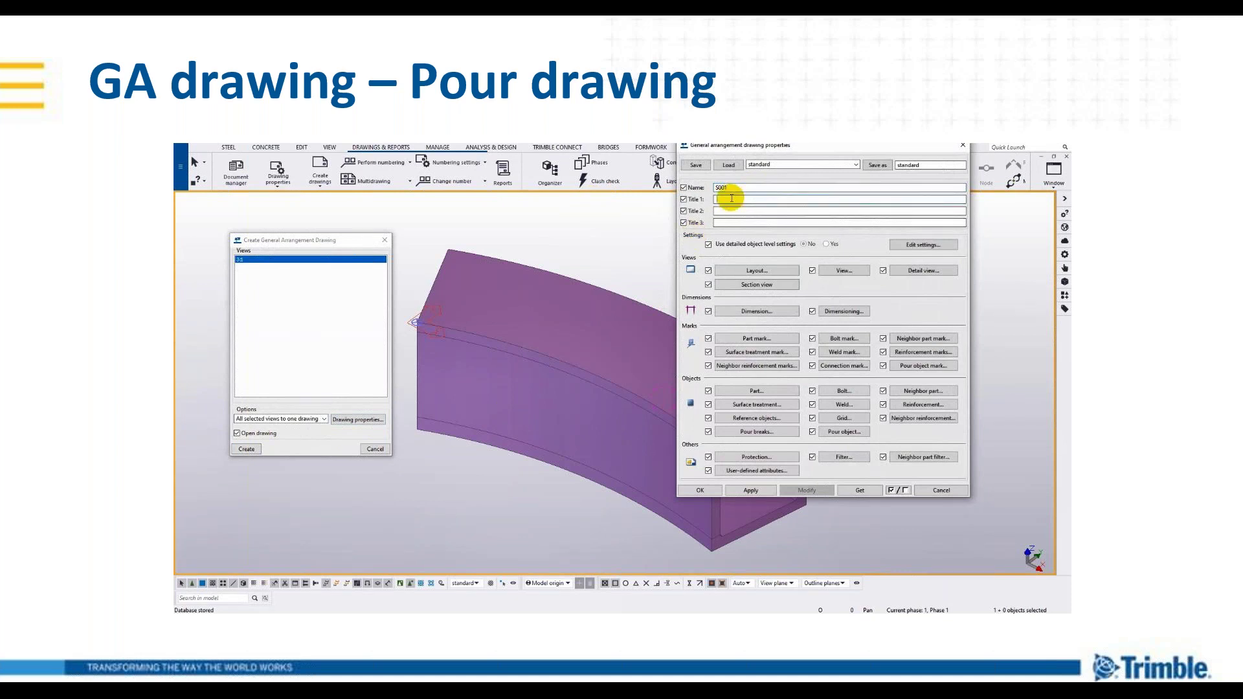
{"action": "type", "text": "MO HINH 3D"}
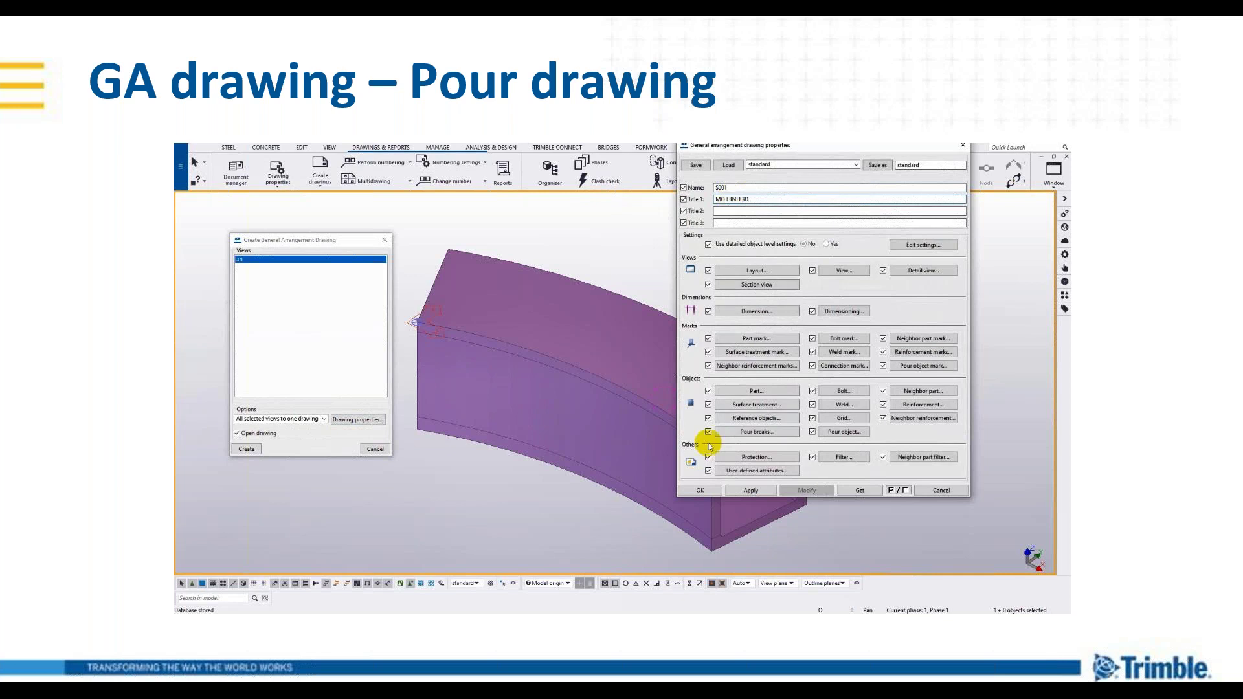
{"action": "type", "text": " KHO"}
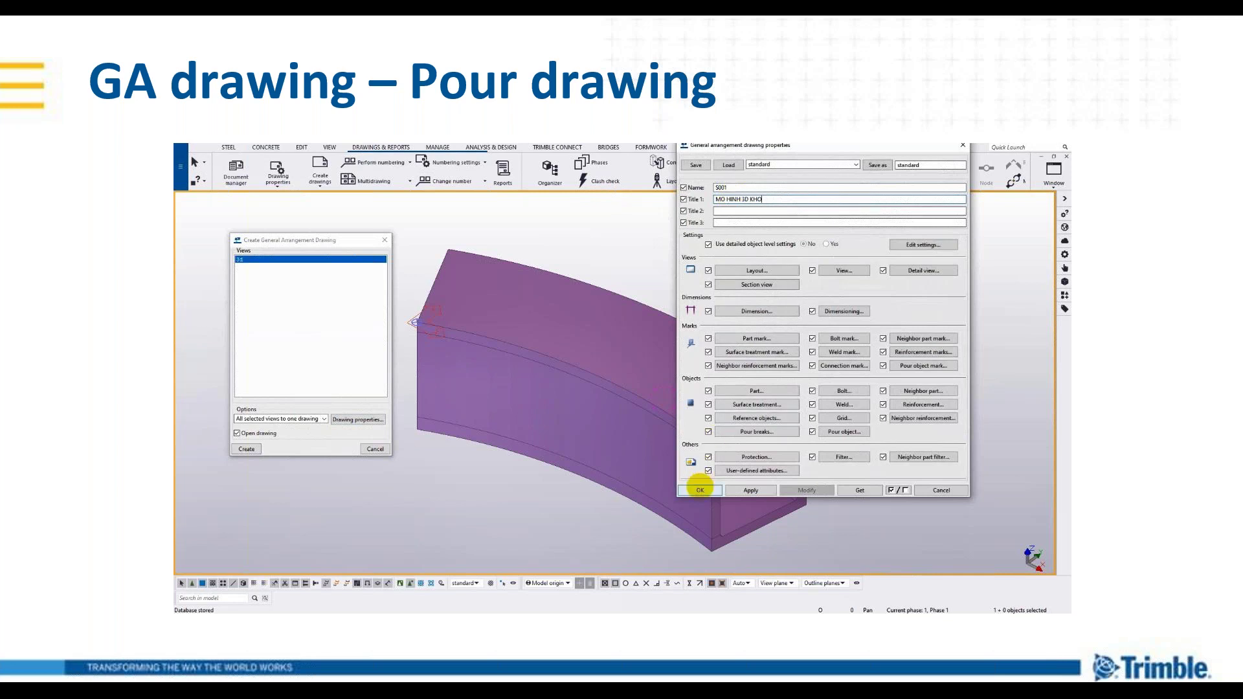
{"action": "type", "text": "I DO"}
{"action": "left_click", "coordinate": [699, 490]}
{"action": "left_click", "coordinate": [248, 449]}
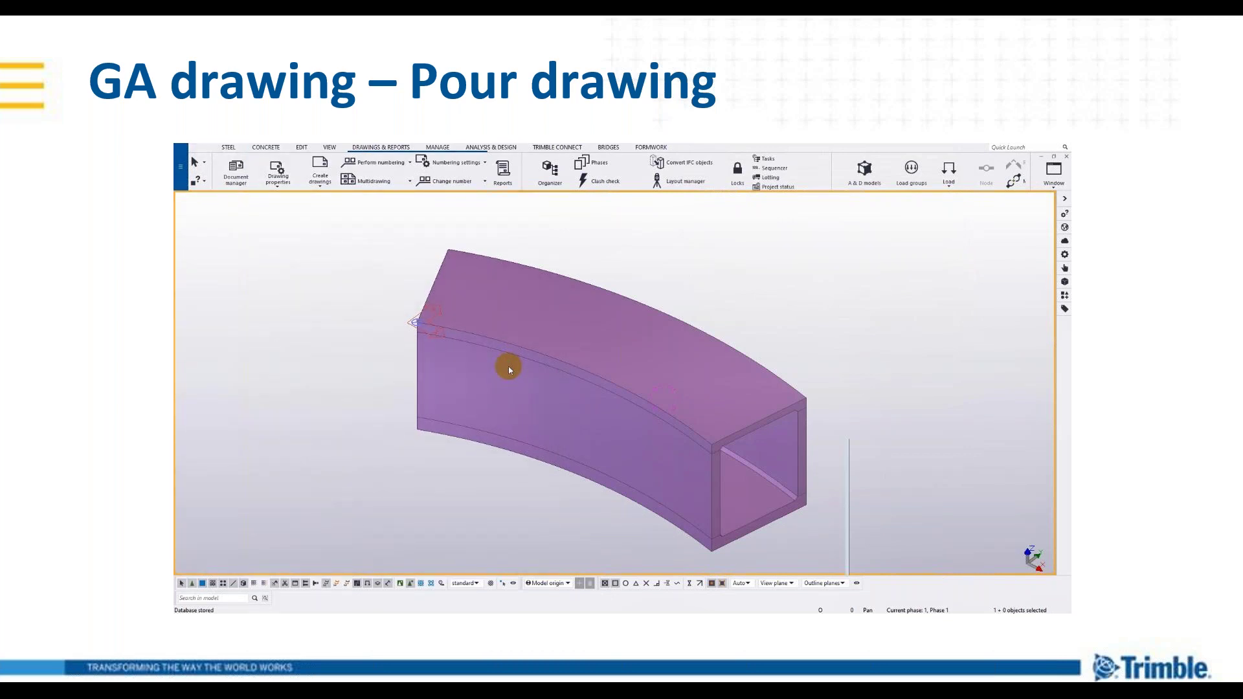
Zoom in and out on the new GA drawing to inspect its marks, title block and pour list.
{"action": "scroll", "coordinate": [596, 463], "scroll_direction": "up", "scroll_amount": 4}
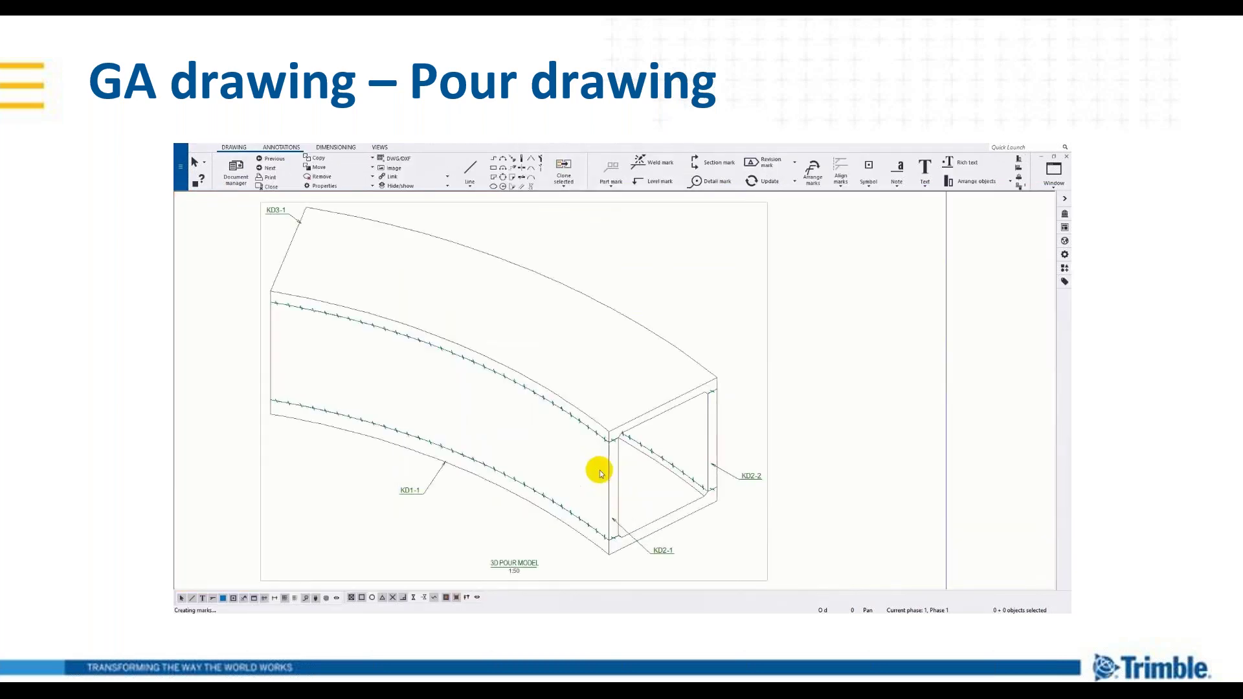
{"action": "scroll", "coordinate": [684, 478], "scroll_direction": "up", "scroll_amount": 3}
{"action": "scroll", "coordinate": [710, 503], "scroll_direction": "down", "scroll_amount": 6}
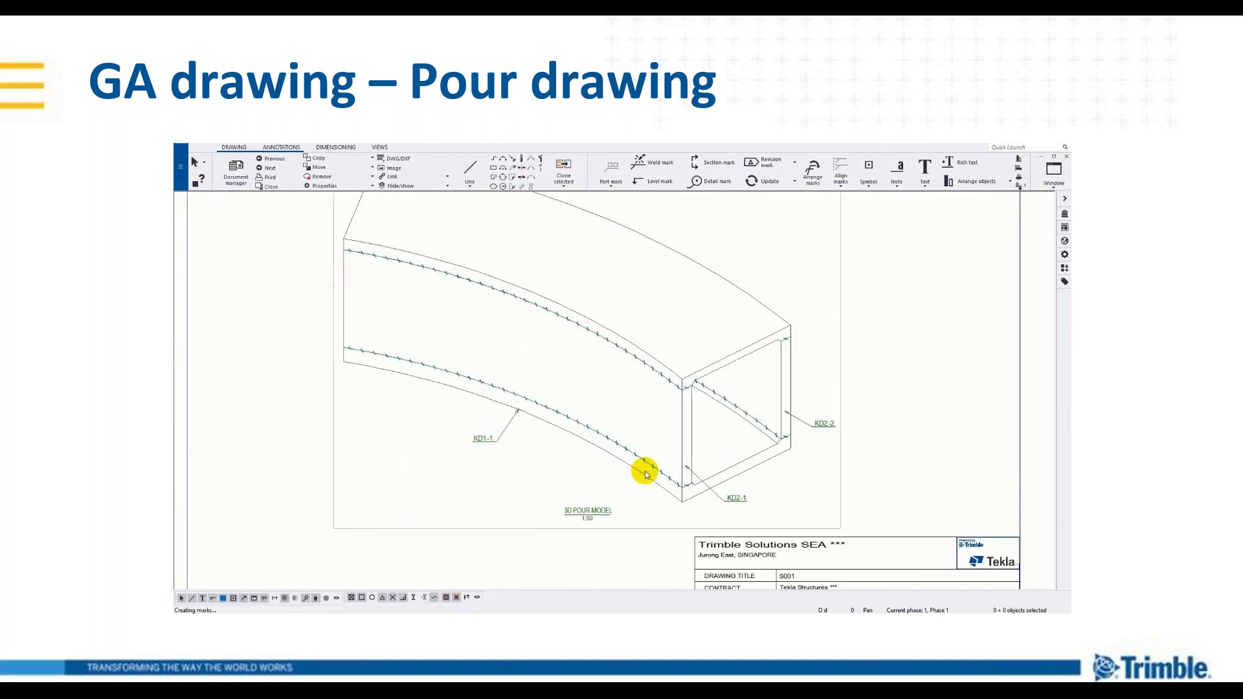
{"action": "scroll", "coordinate": [564, 483], "scroll_direction": "down", "scroll_amount": 3}
{"action": "scroll", "coordinate": [507, 392], "scroll_direction": "up", "scroll_amount": 5}
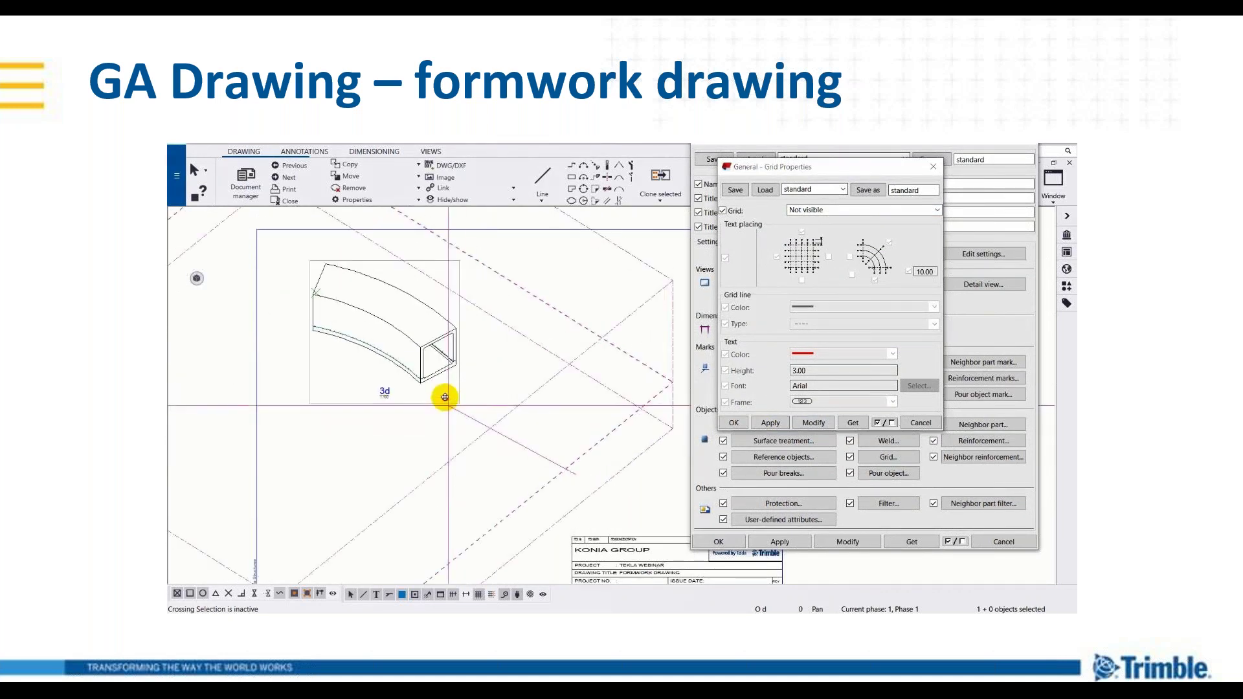
Close the formwork drawing keeping its changes and fit the model view to the work area.
{"action": "left_click", "coordinate": [285, 202]}
{"action": "left_click", "coordinate": [418, 434]}
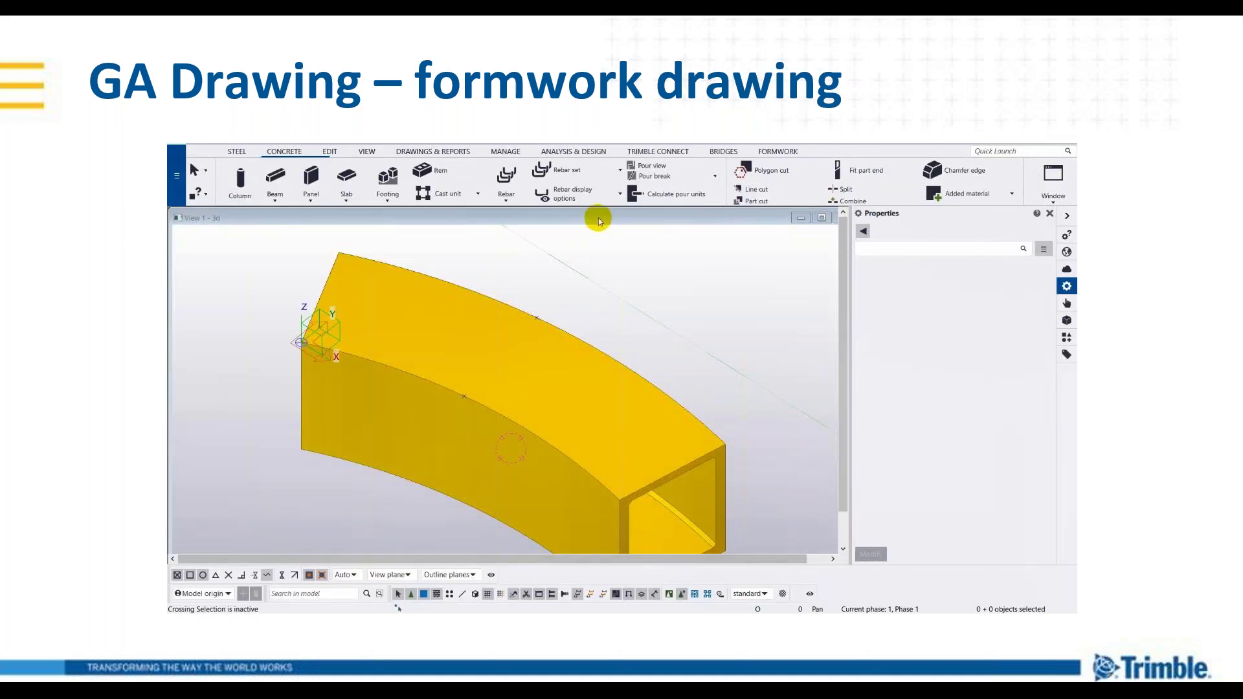
{"action": "right_click", "coordinate": [607, 269]}
{"action": "left_click", "coordinate": [636, 317]}
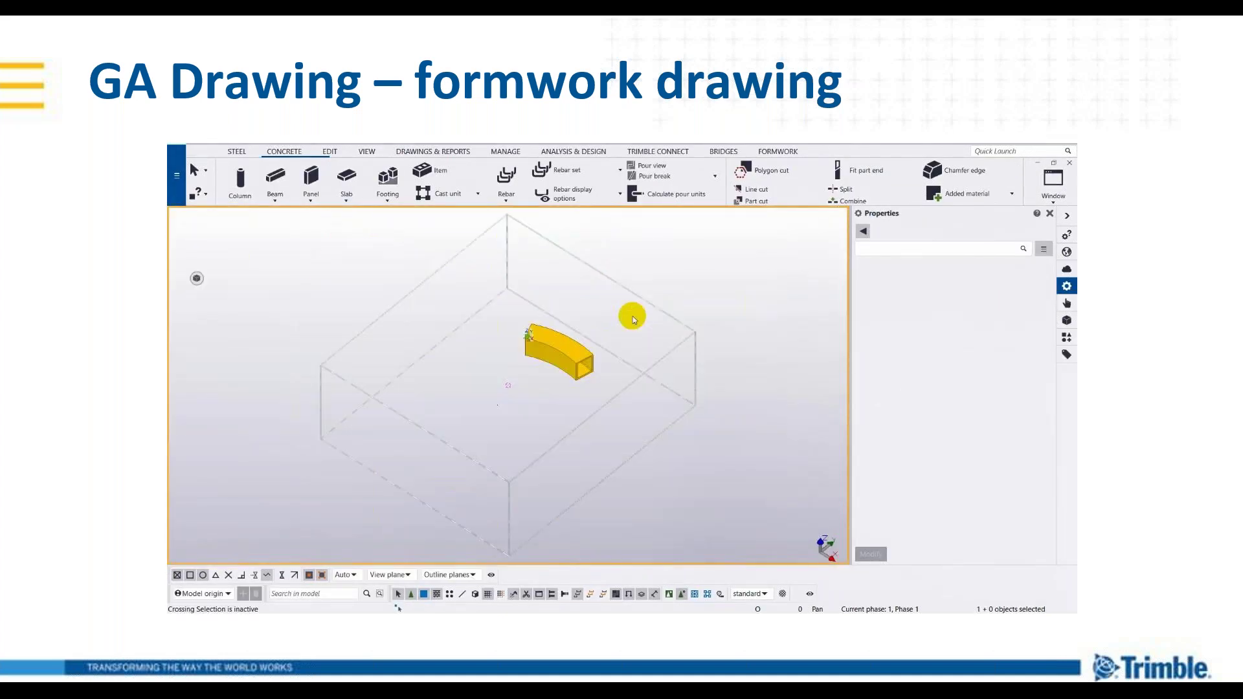
Make the MB -3.900 named view visible and centre the curved arc in it.
{"action": "left_click", "coordinate": [366, 151]}
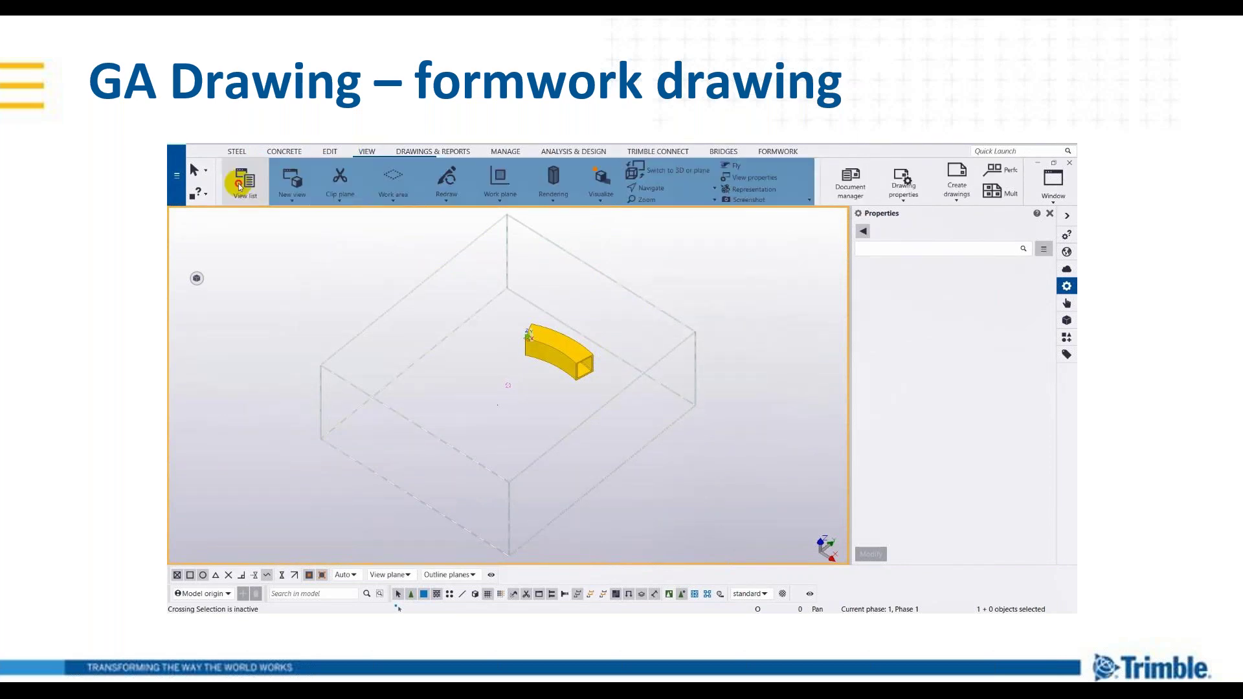
{"action": "left_click", "coordinate": [243, 201]}
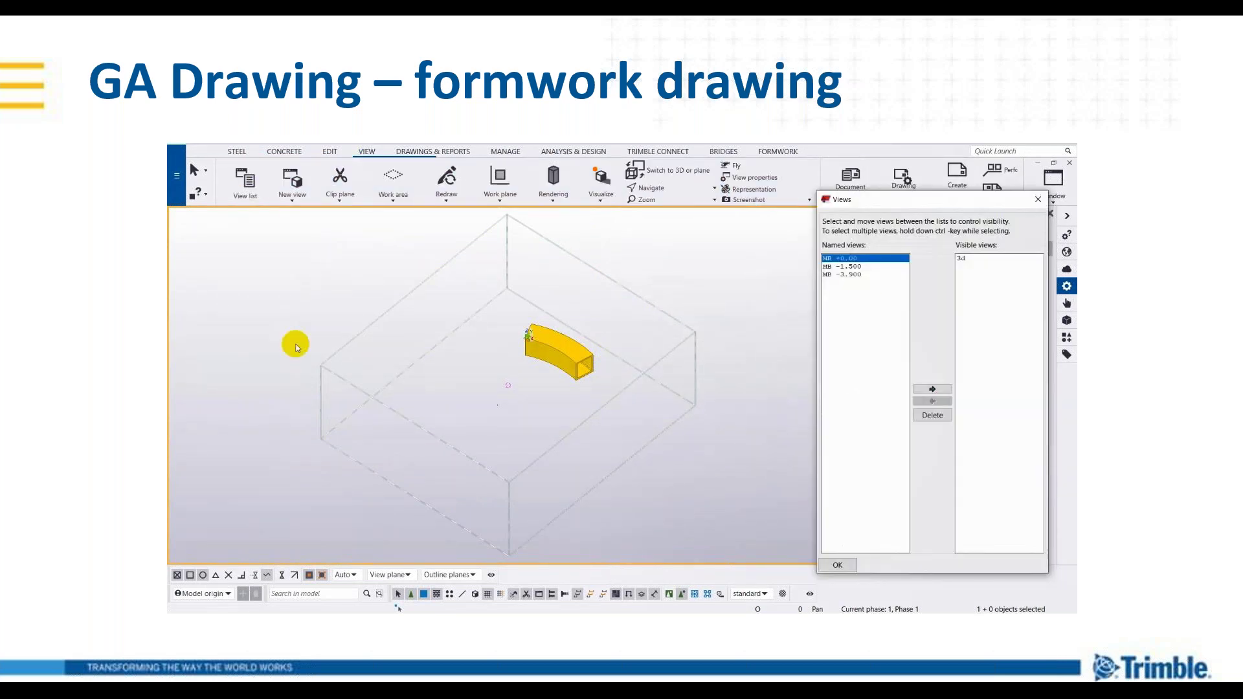
{"action": "left_click", "coordinate": [857, 275]}
{"action": "double_click", "coordinate": [857, 275]}
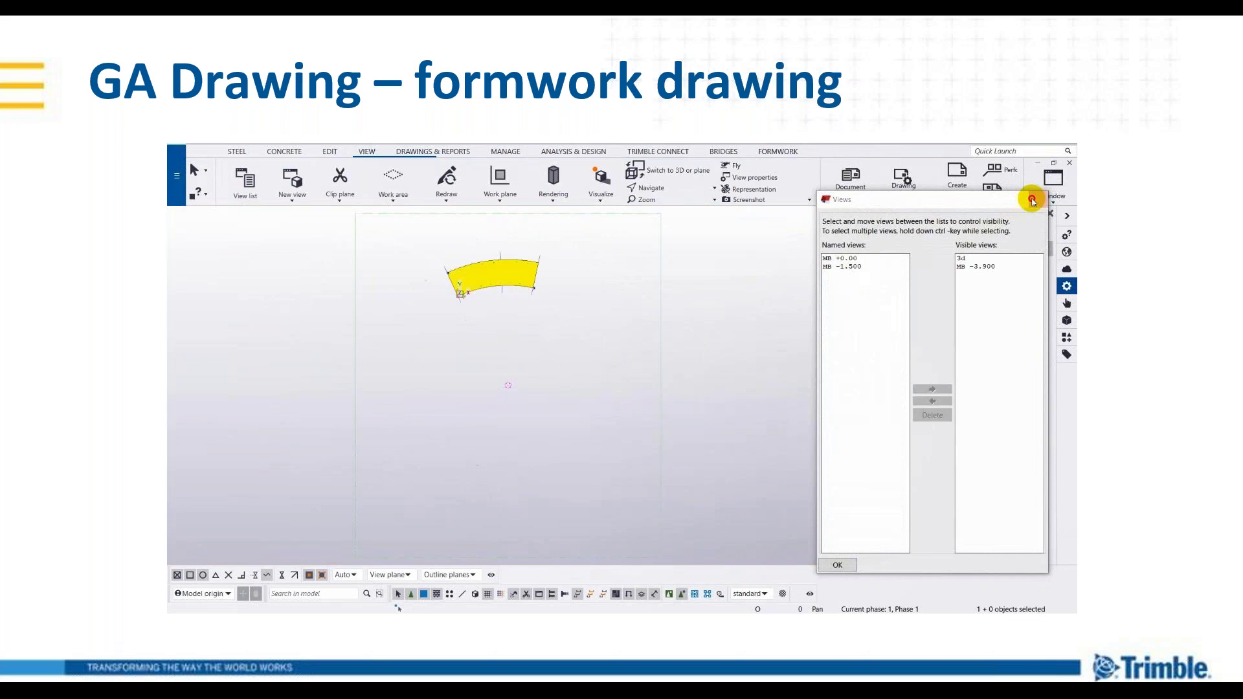
{"action": "left_click", "coordinate": [1038, 200]}
{"action": "scroll", "coordinate": [529, 295], "scroll_direction": "up", "scroll_amount": 5}
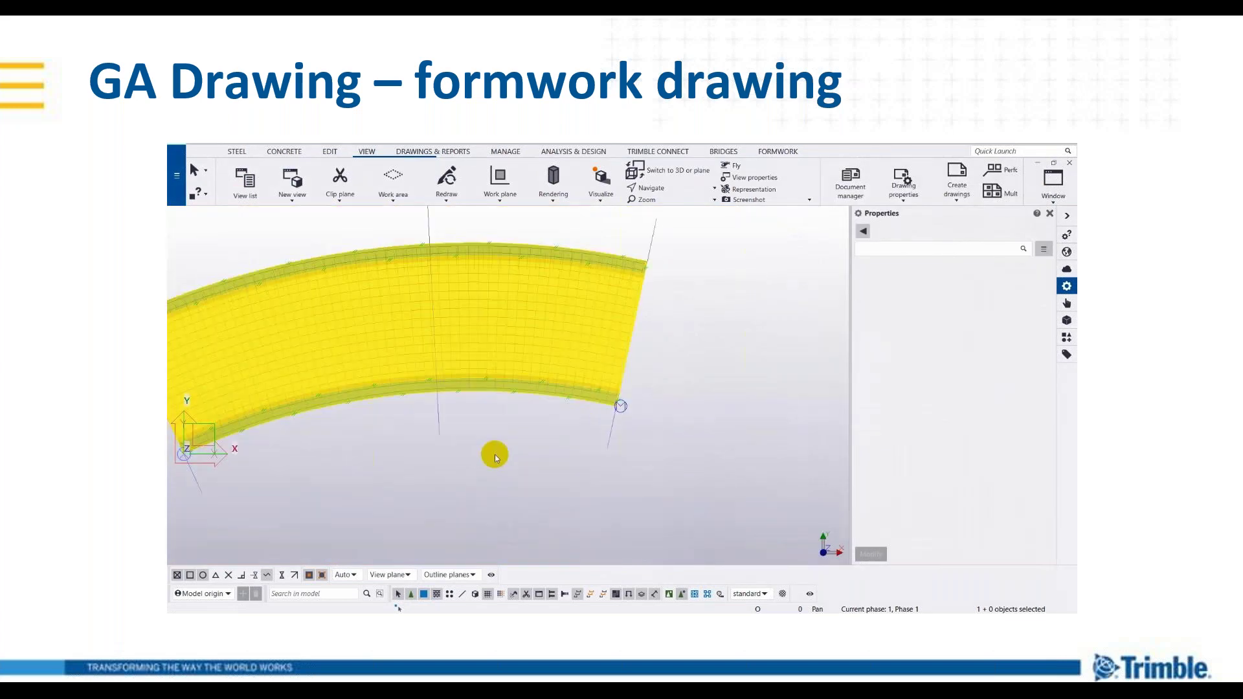
{"action": "scroll", "coordinate": [583, 435], "scroll_direction": "down", "scroll_amount": 3}
{"action": "middle_click_drag", "start_coordinate": [584, 436], "coordinate": [586, 467]}
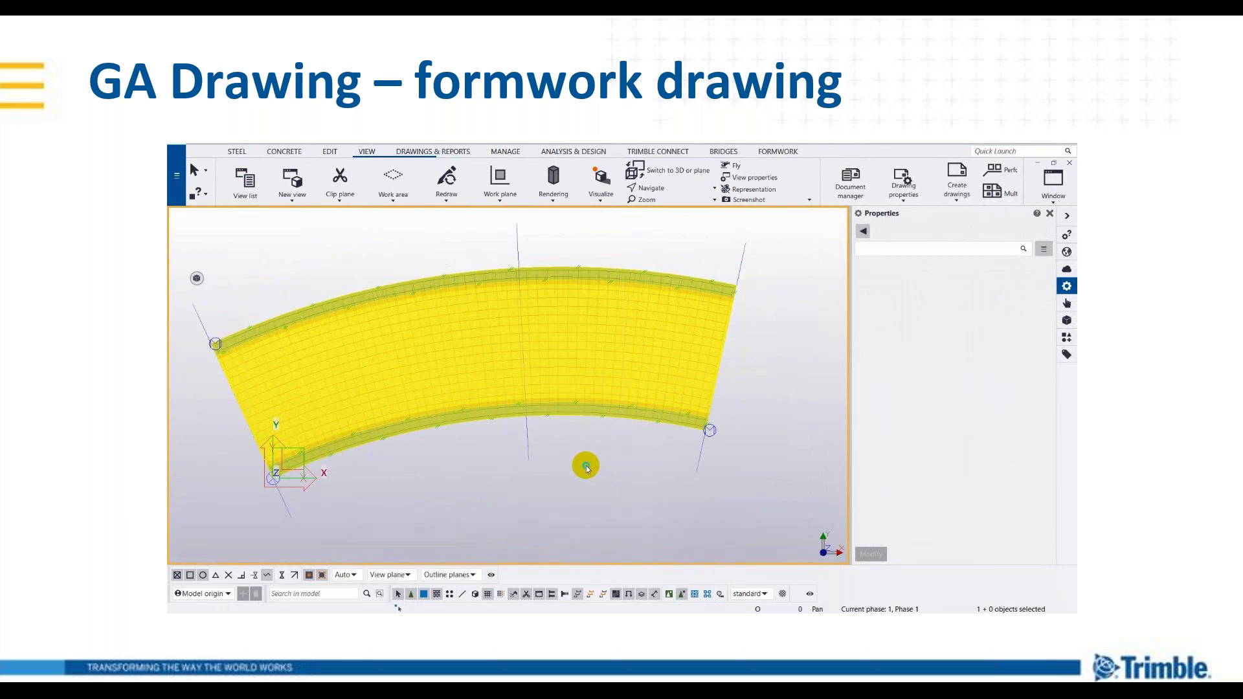
{"action": "right_click", "coordinate": [587, 467]}
{"action": "left_click", "coordinate": [629, 577]}
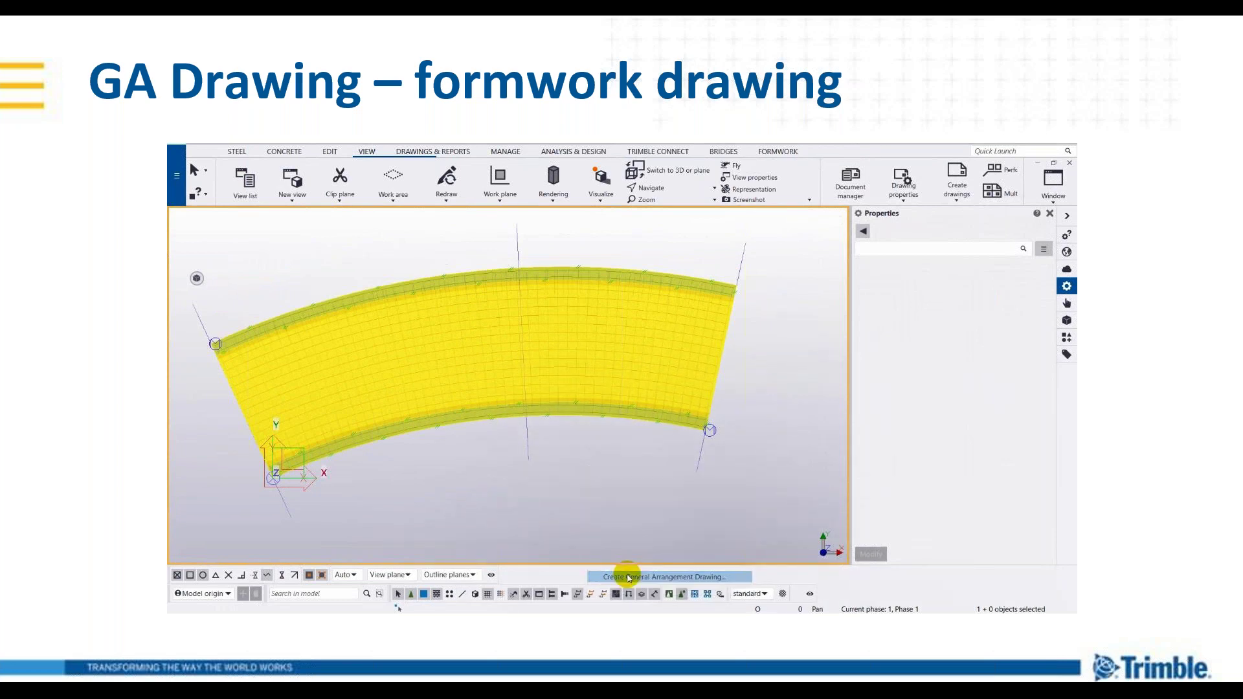
{"action": "left_click", "coordinate": [298, 501]}
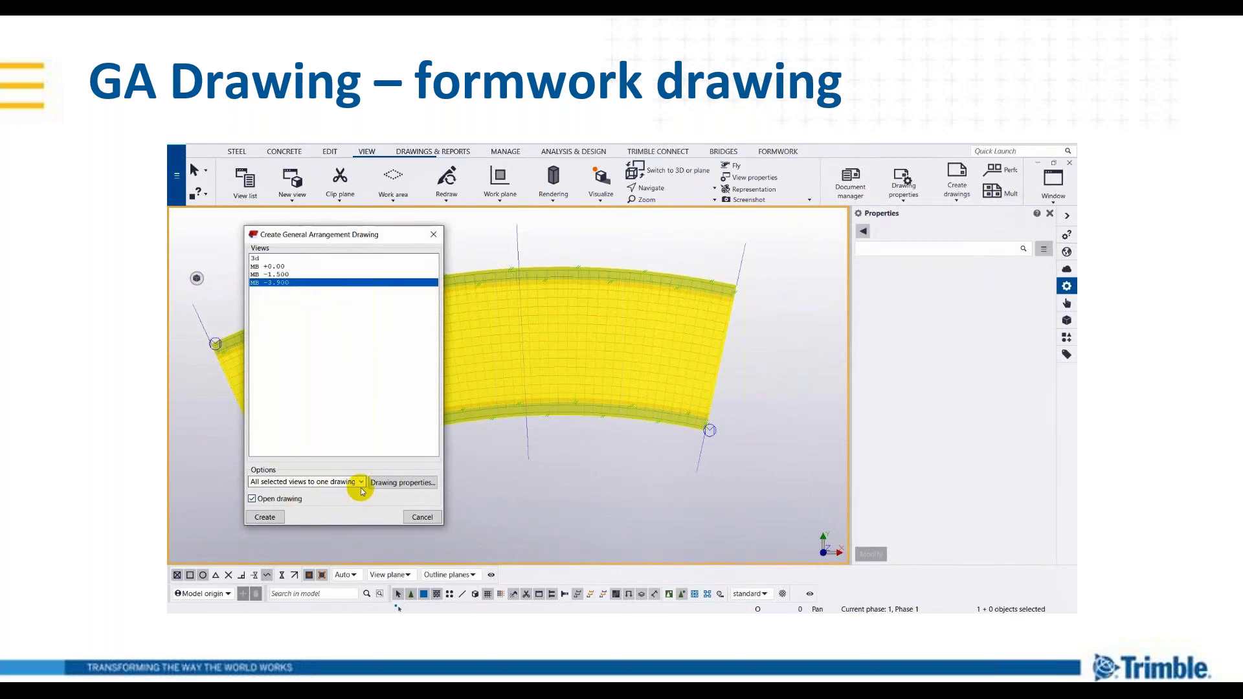
{"action": "left_click", "coordinate": [382, 484]}
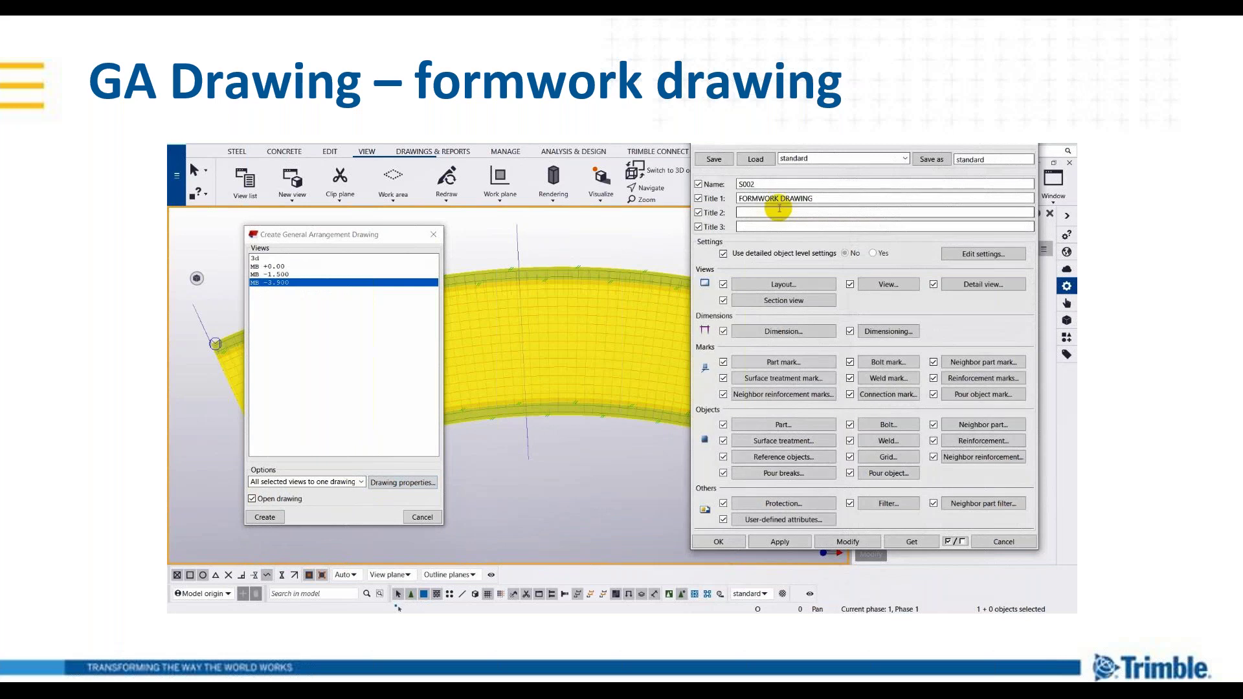
{"action": "left_click", "coordinate": [707, 540]}
{"action": "left_click", "coordinate": [427, 518]}
{"action": "left_click", "coordinate": [433, 152]}
Open GA drawing S002 from the Document manager.
{"action": "left_click", "coordinate": [262, 182]}
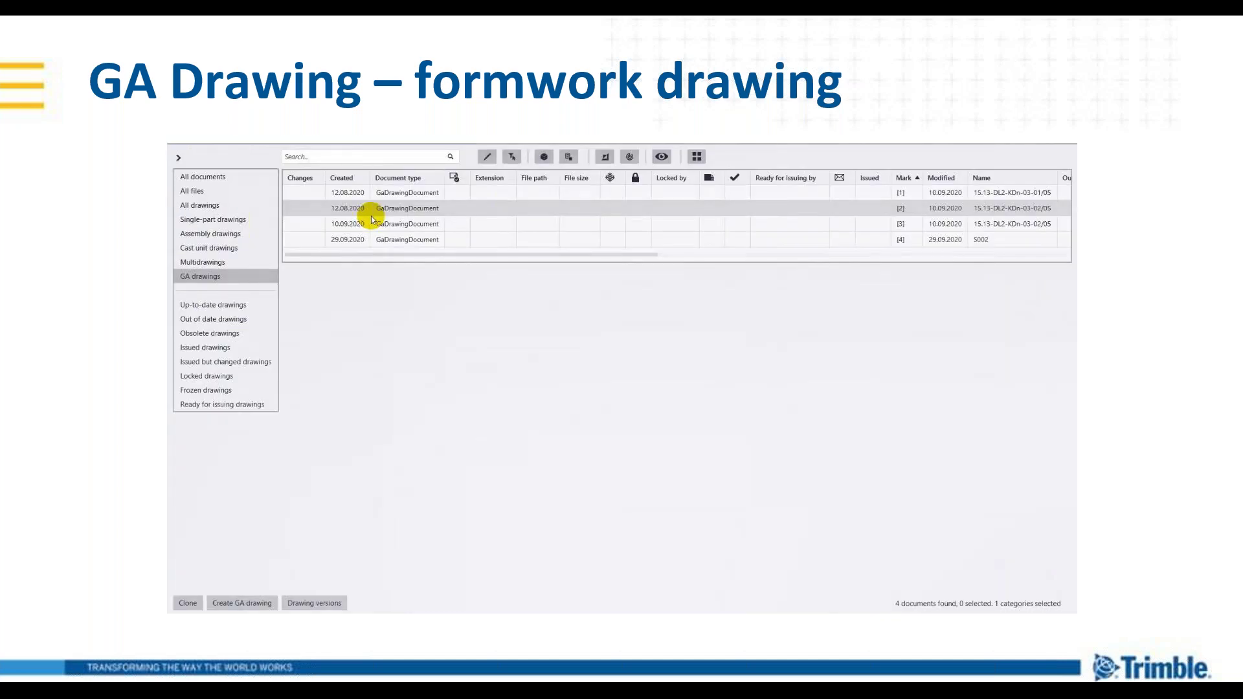
{"action": "left_click", "coordinate": [563, 194]}
{"action": "right_click", "coordinate": [567, 194]}
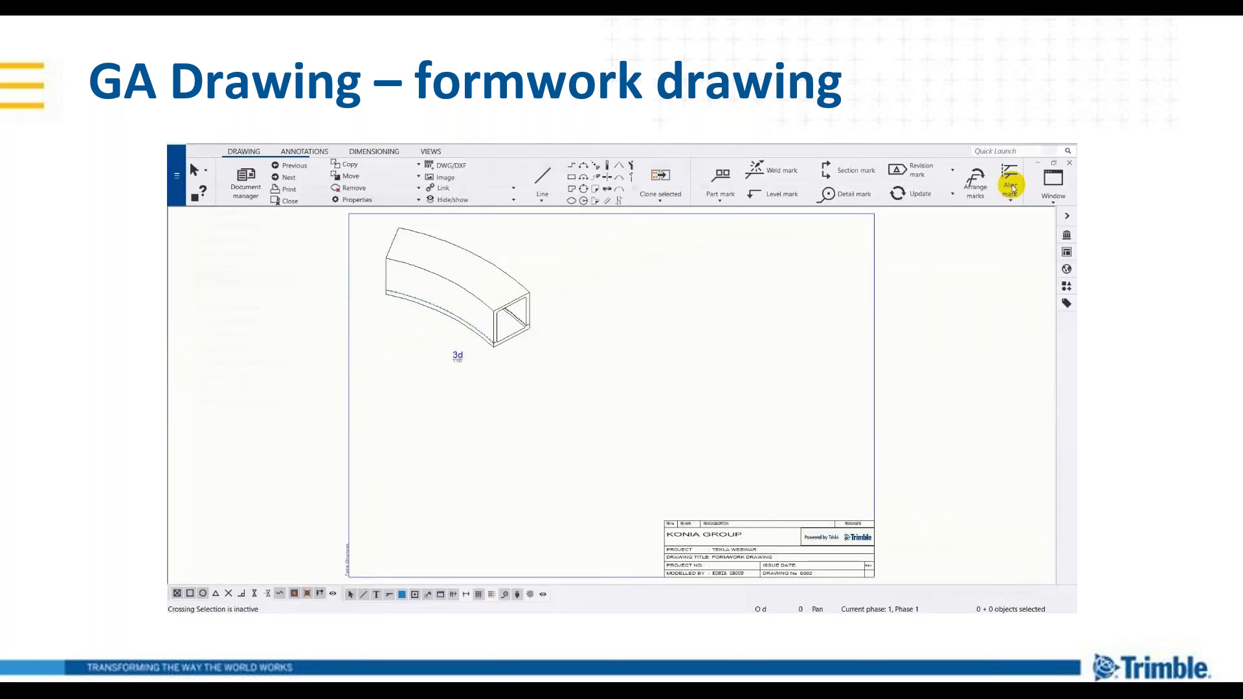
{"action": "left_click", "coordinate": [430, 151]}
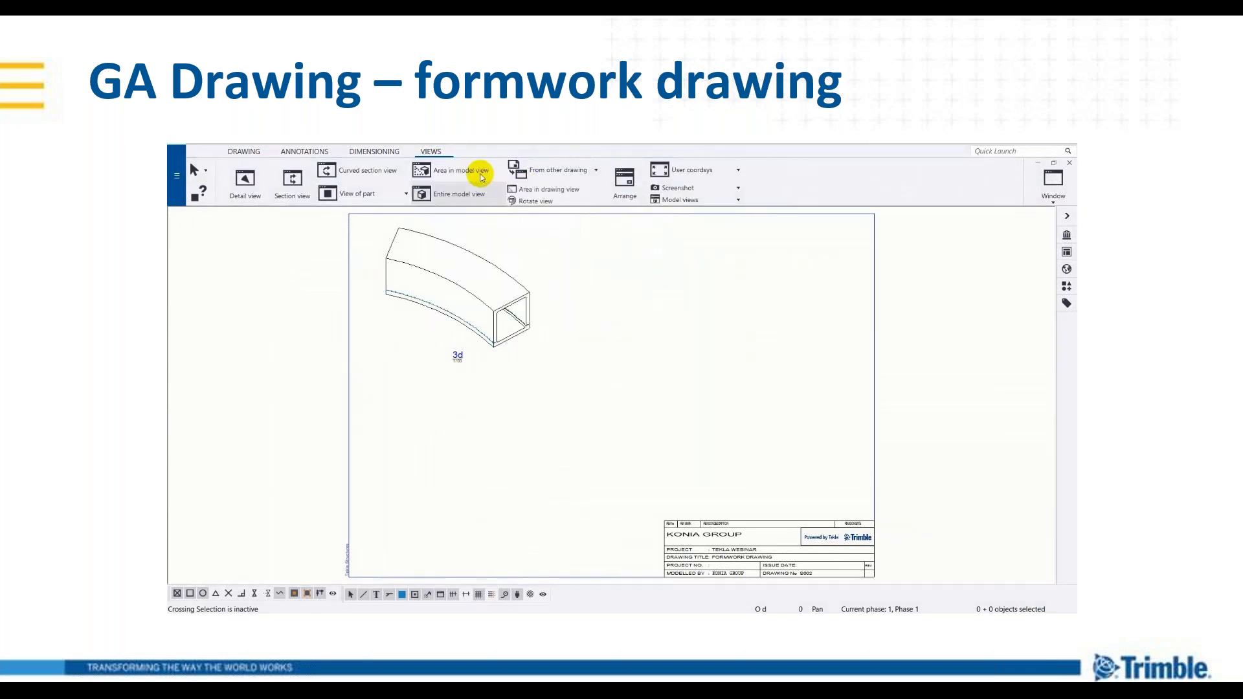
Add a drawing view from the MB -3.900 model window by picking two area corners.
{"action": "left_click", "coordinate": [1054, 181]}
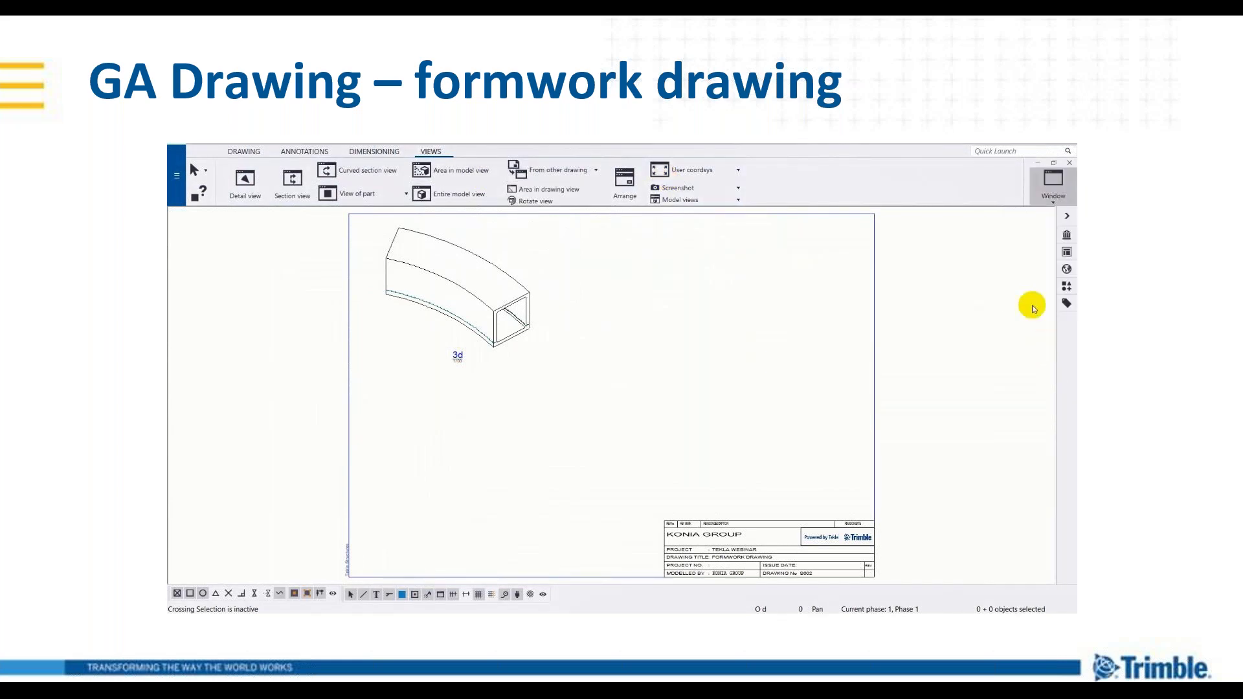
{"action": "left_click", "coordinate": [1018, 268]}
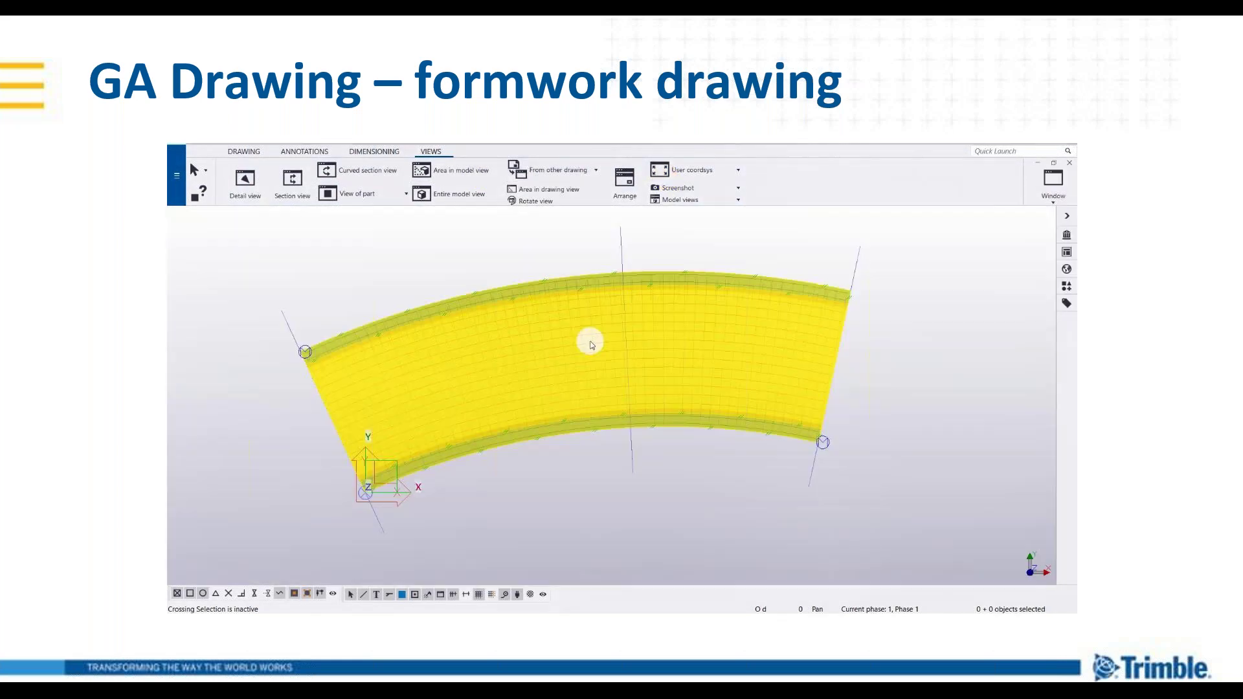
{"action": "left_click", "coordinate": [469, 175]}
{"action": "left_click", "coordinate": [443, 285]}
{"action": "left_click", "coordinate": [716, 428]}
Place the new plan view beside the 3D view and set its scale to 1:75.
{"action": "left_click", "coordinate": [1056, 181]}
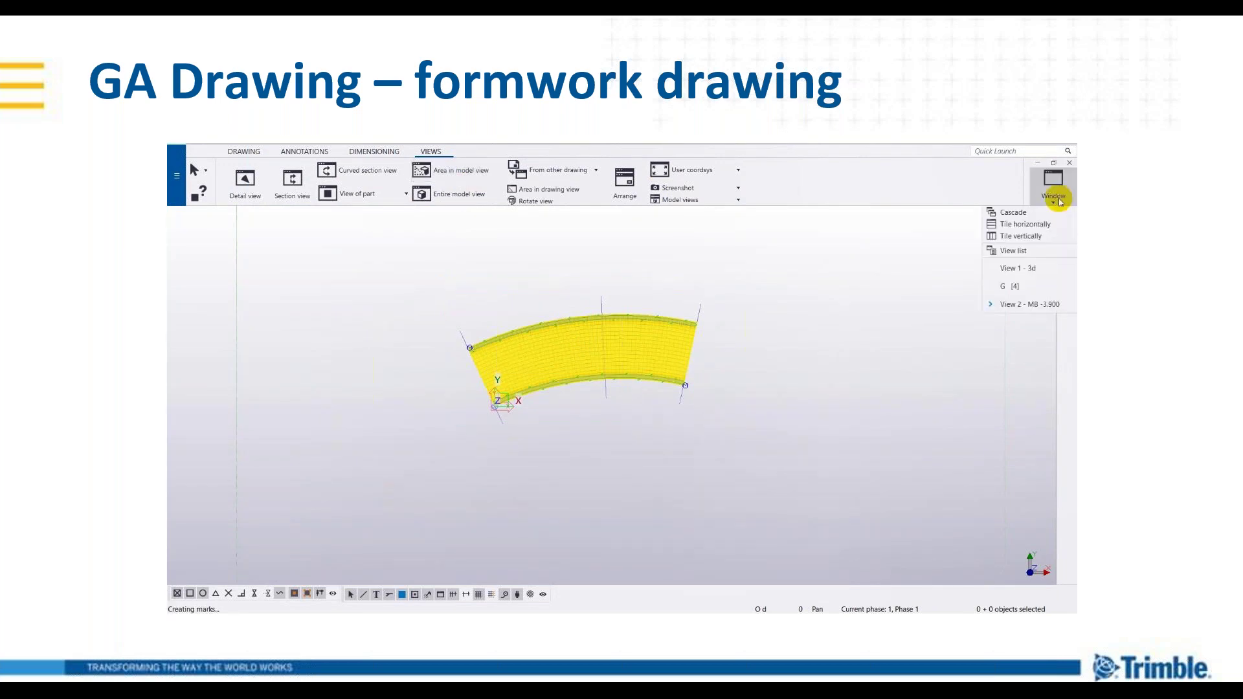
{"action": "left_click", "coordinate": [1020, 278]}
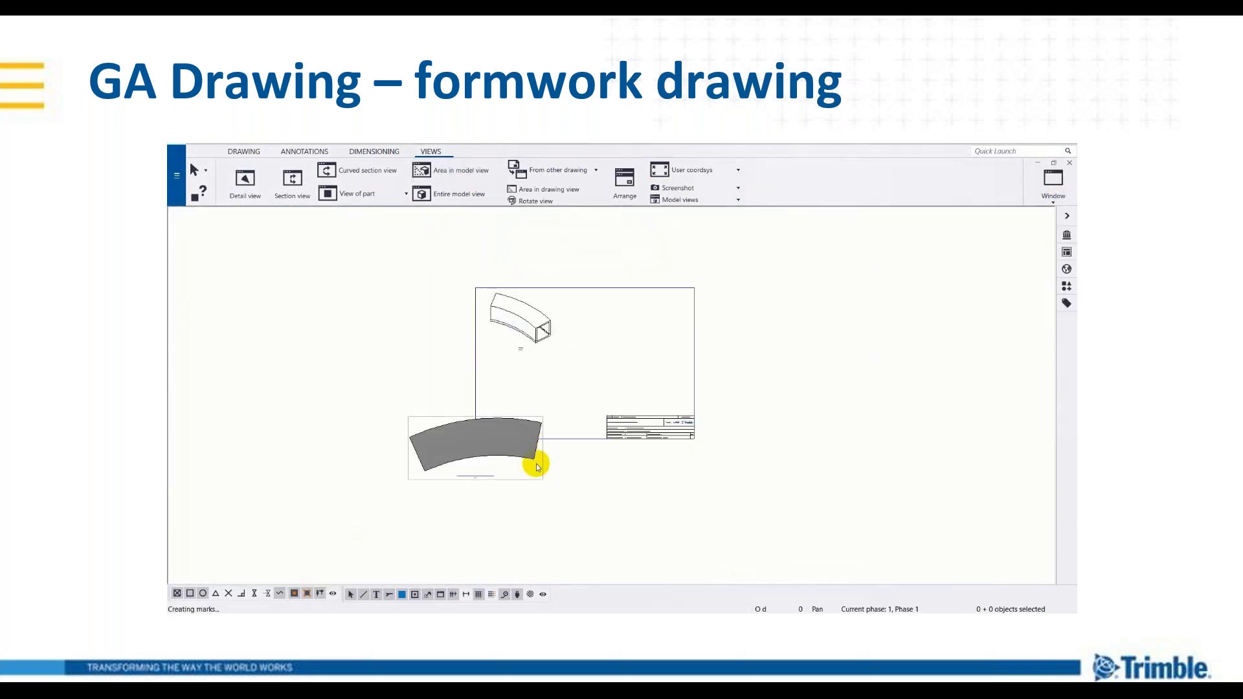
{"action": "left_click", "coordinate": [543, 472]}
{"action": "left_click_drag", "start_coordinate": [542, 472], "coordinate": [687, 348]}
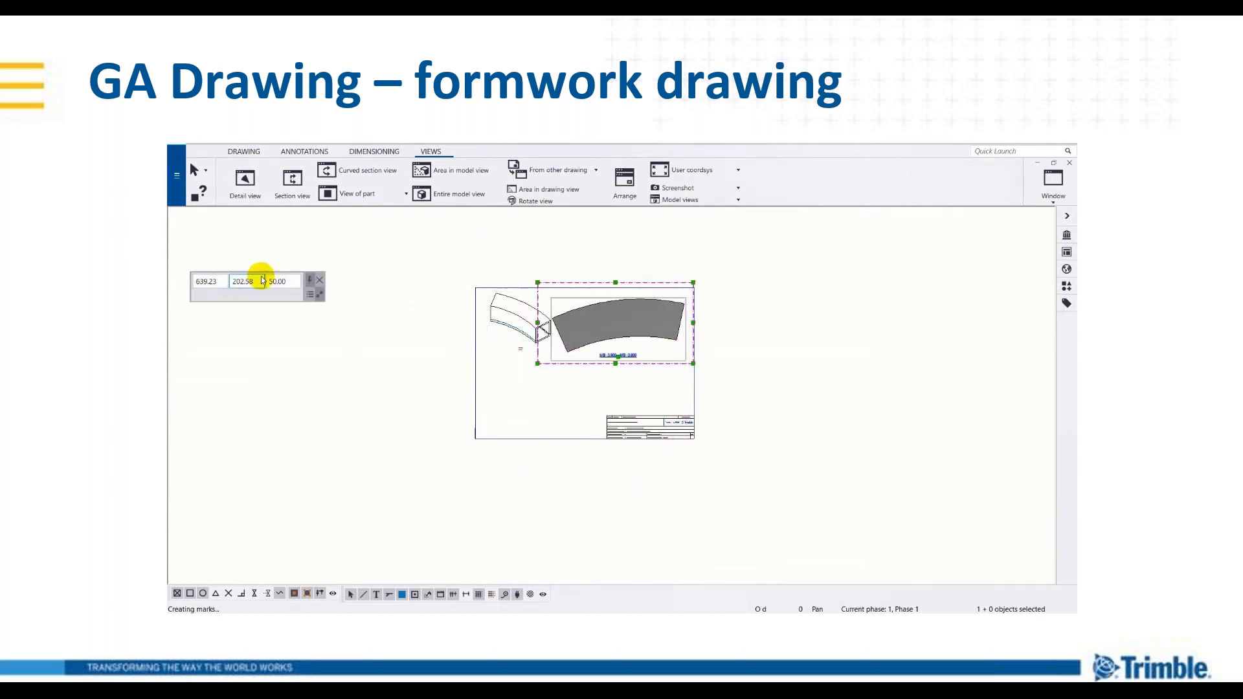
{"action": "double_click", "coordinate": [276, 280]}
{"action": "type", "text": "75"}
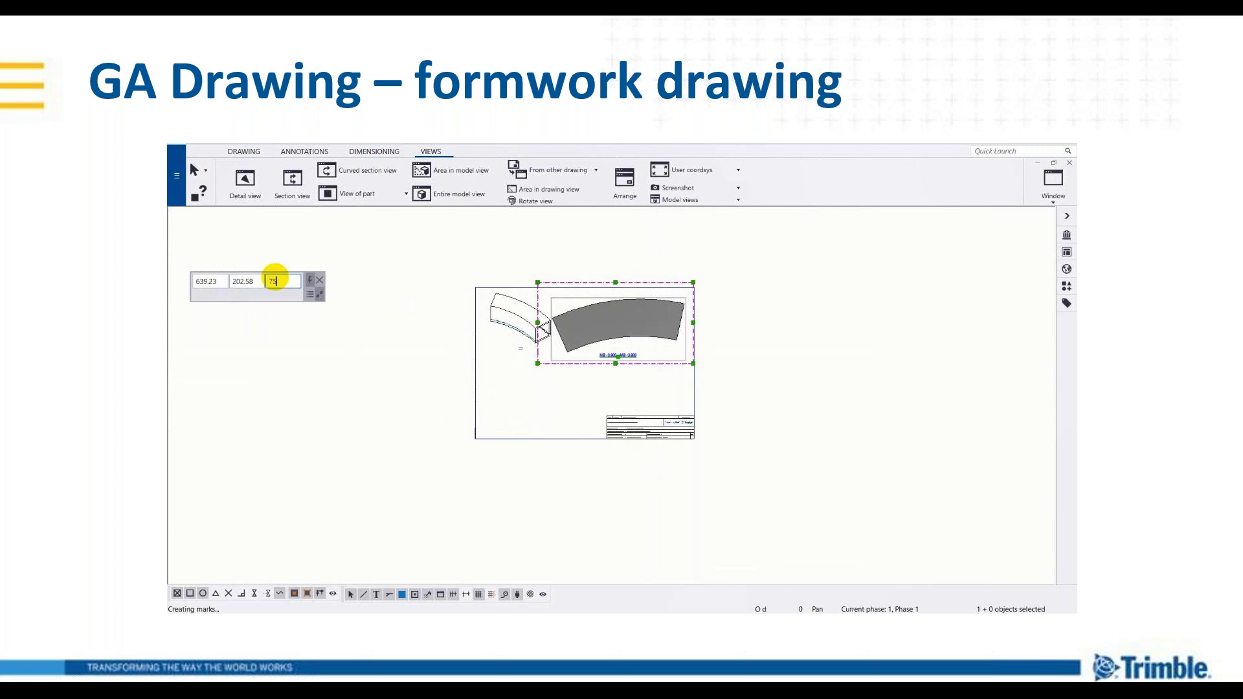
{"action": "key", "text": "Return"}
{"action": "scroll", "coordinate": [609, 342], "scroll_direction": "up", "scroll_amount": 5}
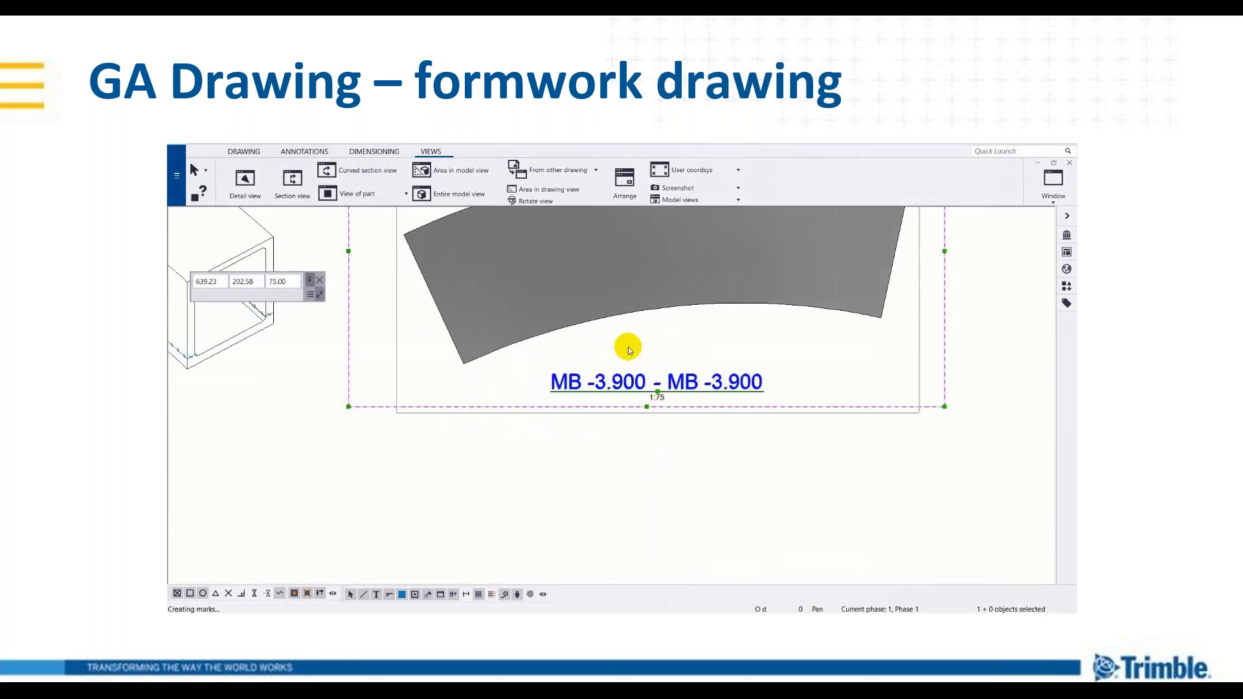
{"action": "left_click", "coordinate": [440, 383]}
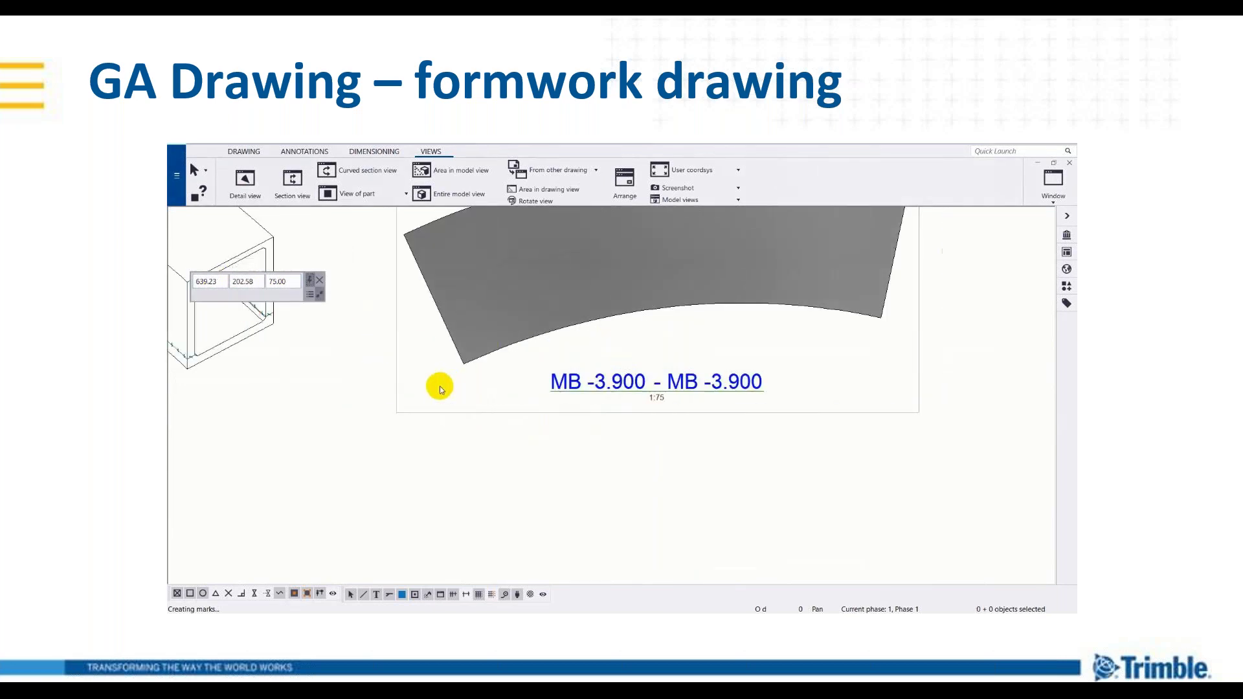
Close the MB -3.900 model window.
{"action": "left_click", "coordinate": [1052, 186]}
{"action": "left_click", "coordinate": [1031, 303]}
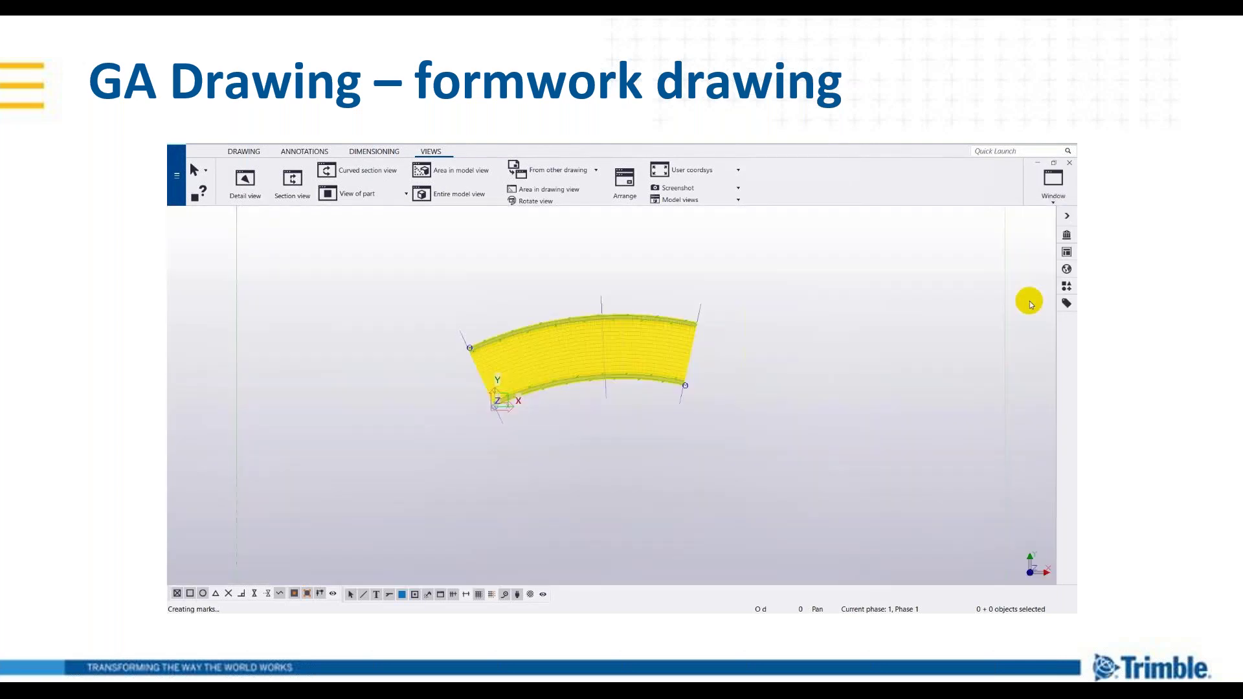
{"action": "left_click", "coordinate": [1055, 201]}
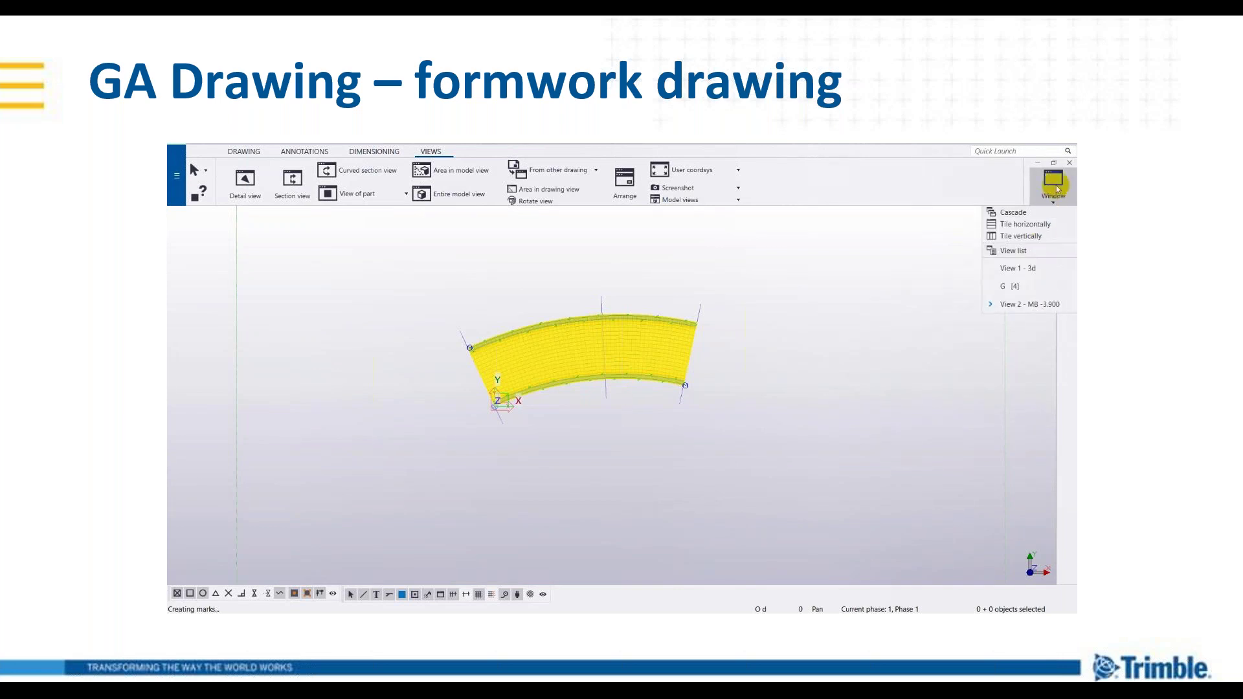
{"action": "left_click", "coordinate": [1069, 164]}
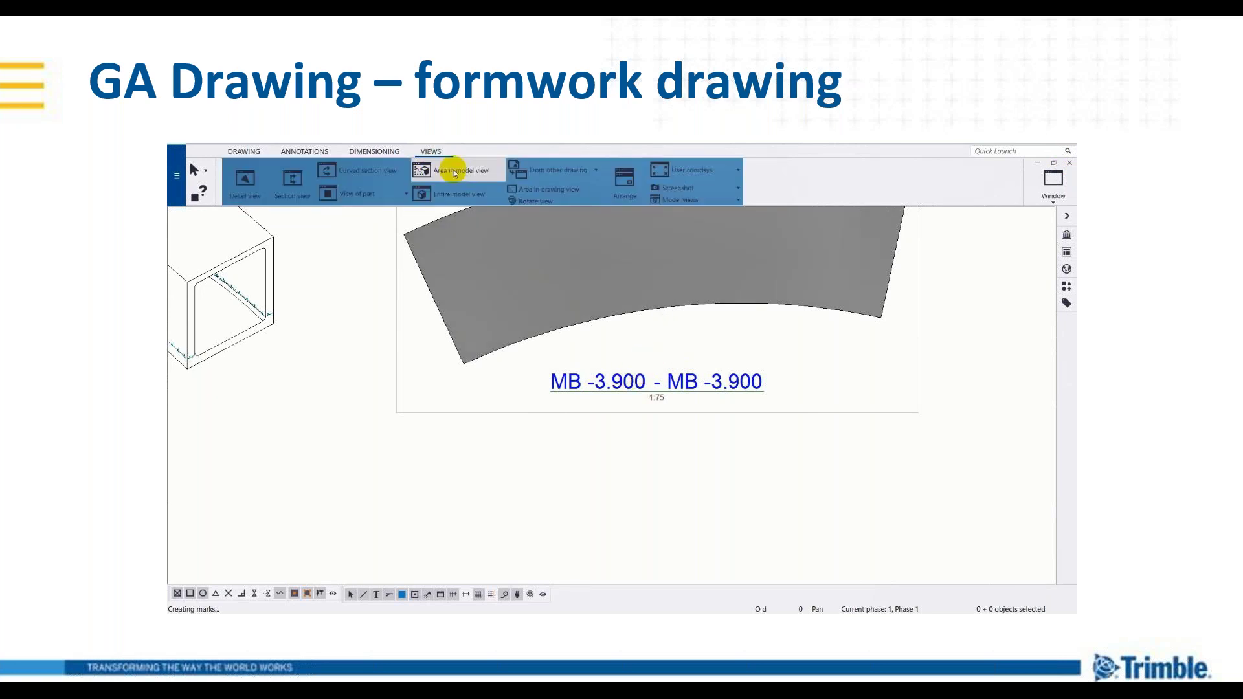
Close the drawing keeping changes and make the MB +0.00 and MB -1.500 views visible.
{"action": "left_click", "coordinate": [1070, 162]}
{"action": "left_click", "coordinate": [414, 432]}
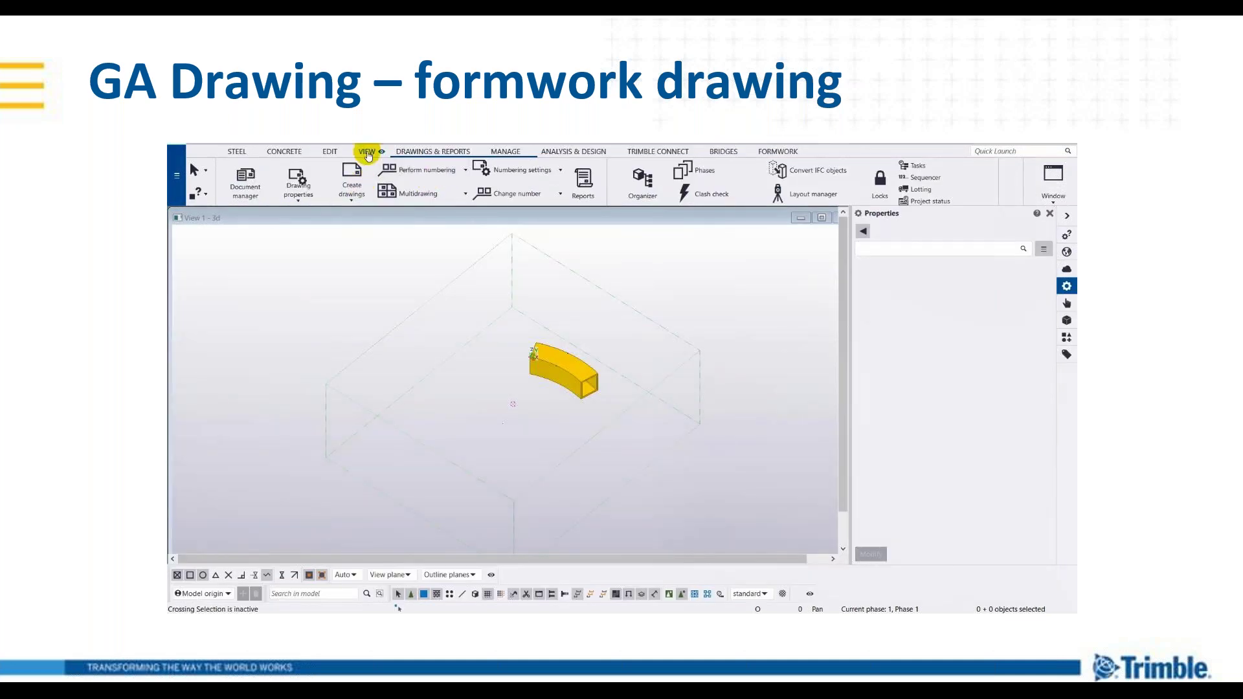
{"action": "left_click", "coordinate": [367, 151]}
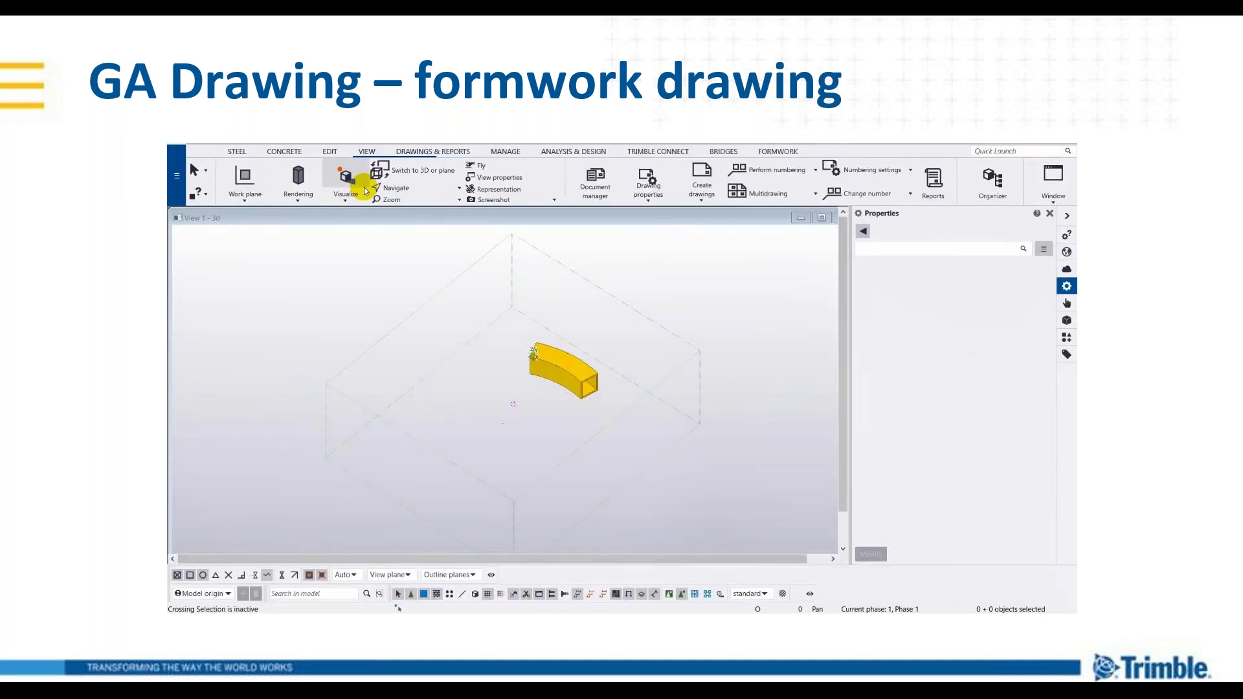
{"action": "left_click", "coordinate": [249, 193]}
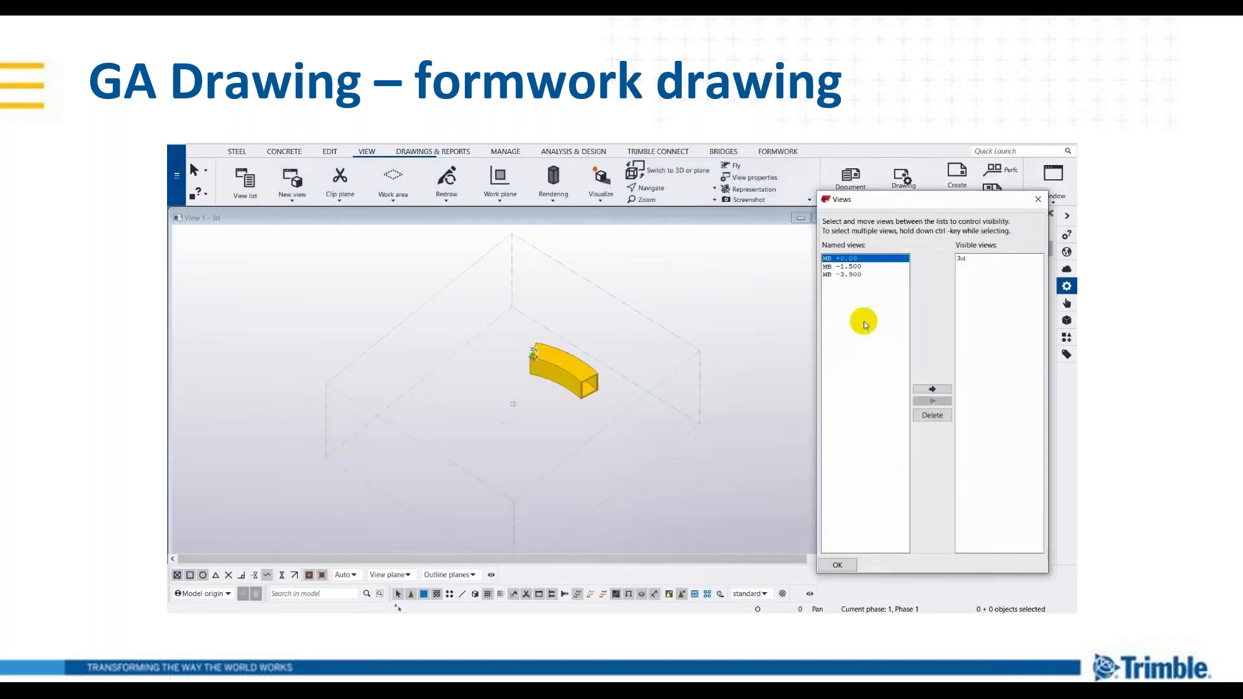
{"action": "double_click", "coordinate": [857, 260]}
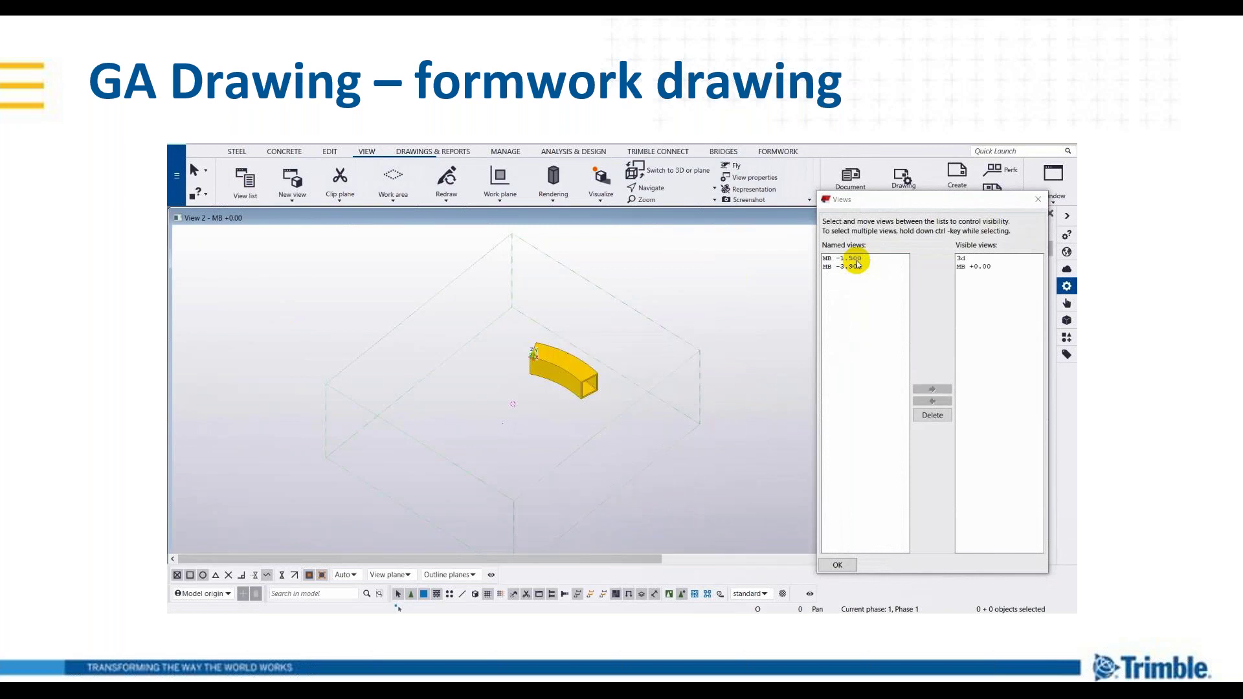
{"action": "double_click", "coordinate": [856, 258]}
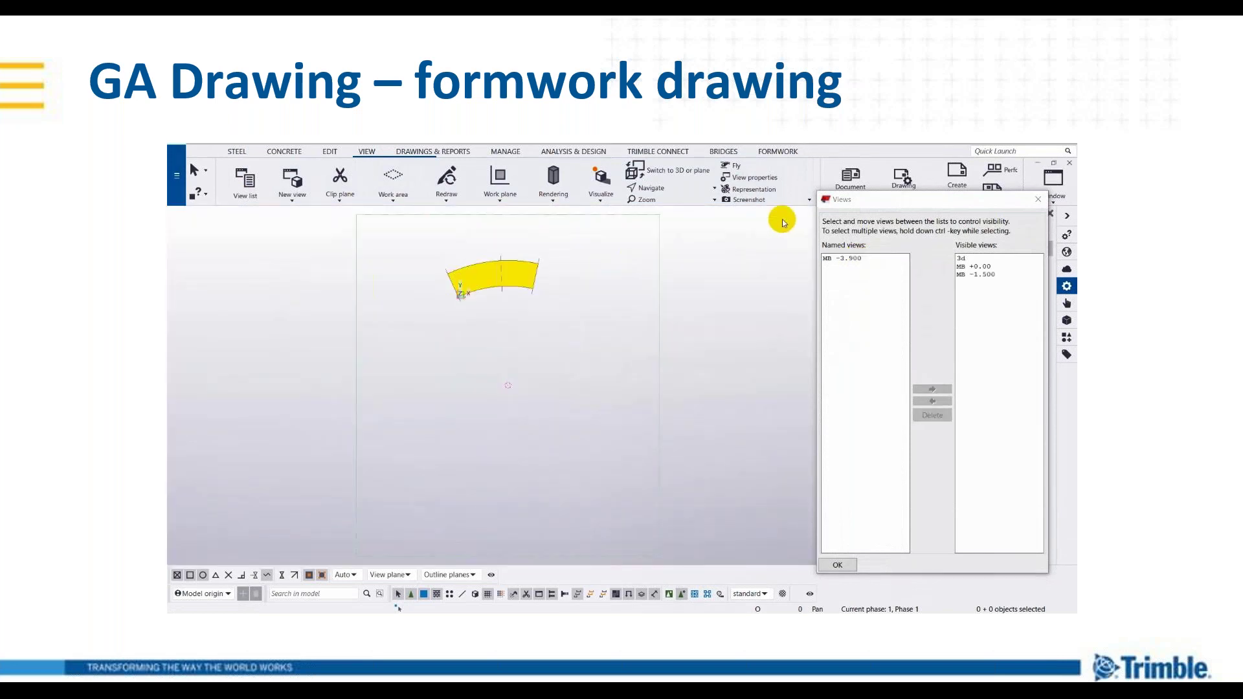
{"action": "left_click", "coordinate": [1038, 200]}
Switch to the +0.00 plan view, pan it down, and open the Document manager.
{"action": "scroll", "coordinate": [552, 397], "scroll_direction": "up", "scroll_amount": 4}
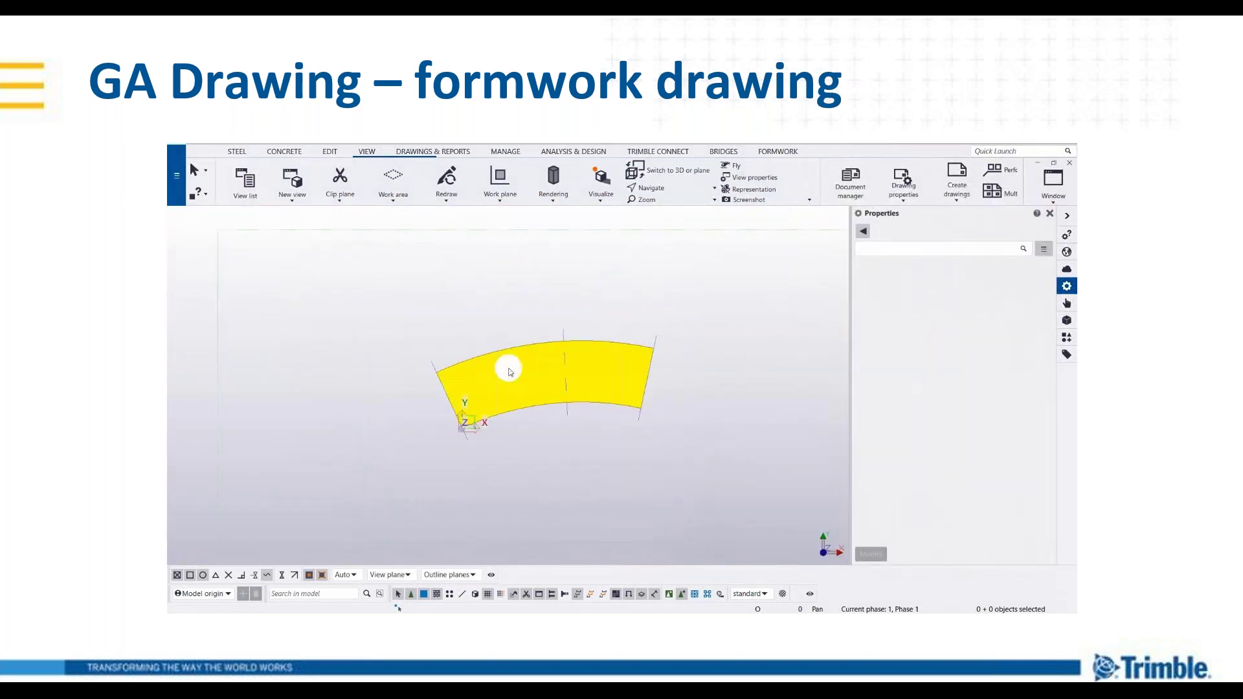
{"action": "left_click", "coordinate": [1054, 182]}
{"action": "left_click", "coordinate": [1036, 301]}
{"action": "scroll", "coordinate": [486, 289], "scroll_direction": "up", "scroll_amount": 5}
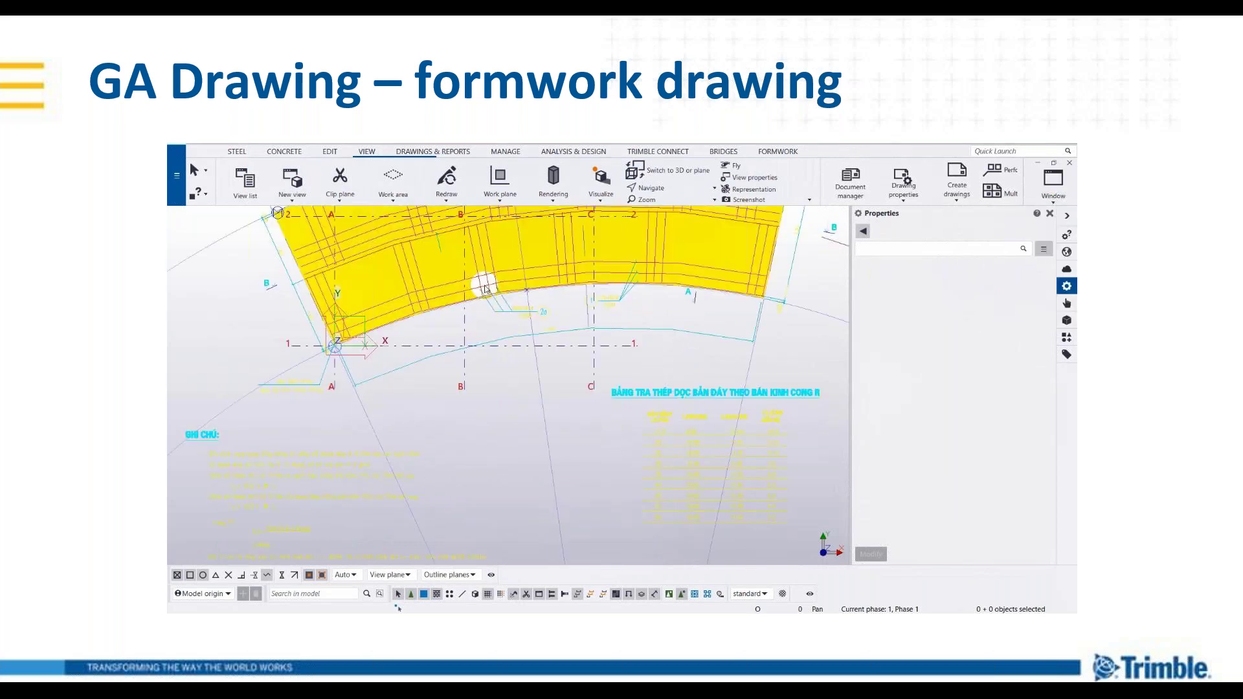
{"action": "middle_click_drag", "start_coordinate": [486, 288], "coordinate": [491, 375]}
{"action": "left_click", "coordinate": [421, 155]}
{"action": "key", "text": "ctrl+l"}
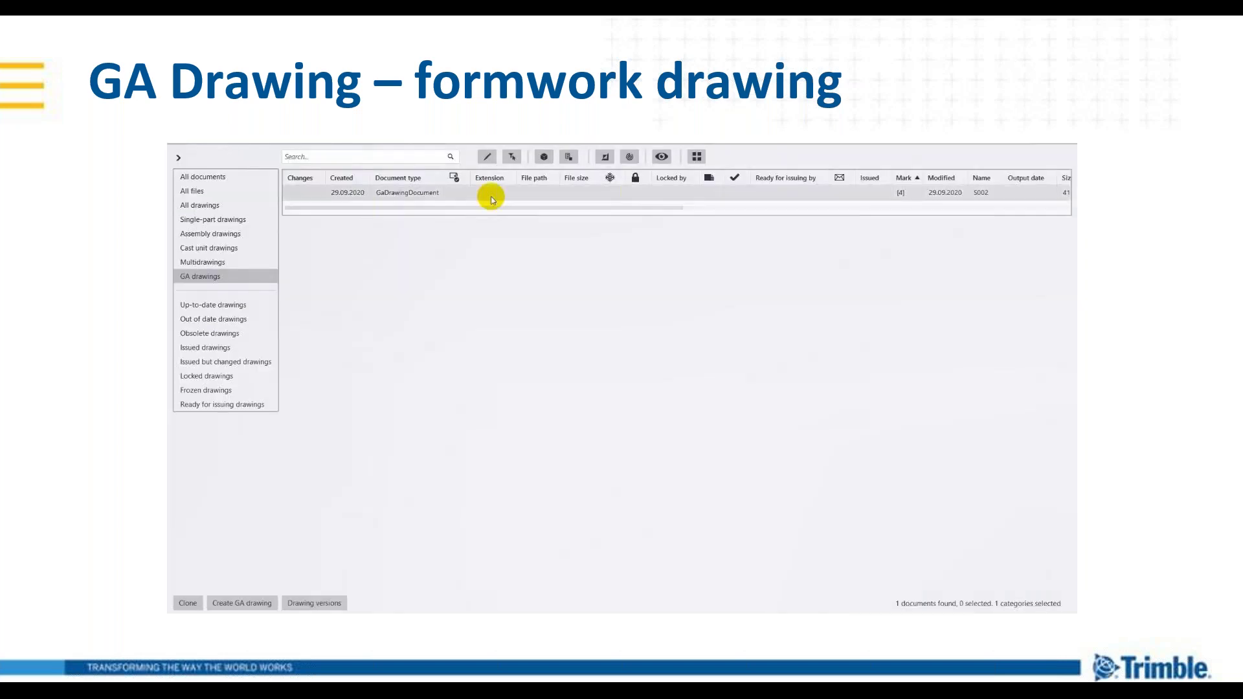
Open the GA drawing and limit the +0.00 plan view to the box area with two corners.
{"action": "double_click", "coordinate": [492, 193]}
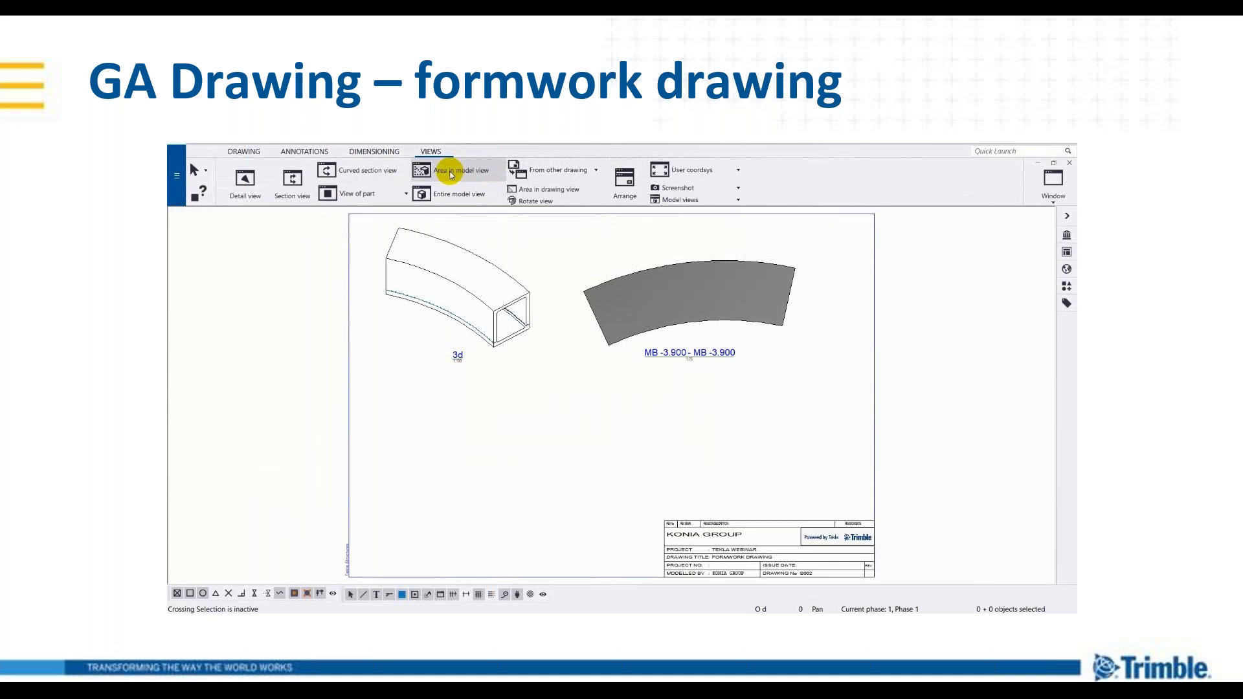
{"action": "left_click", "coordinate": [1053, 184]}
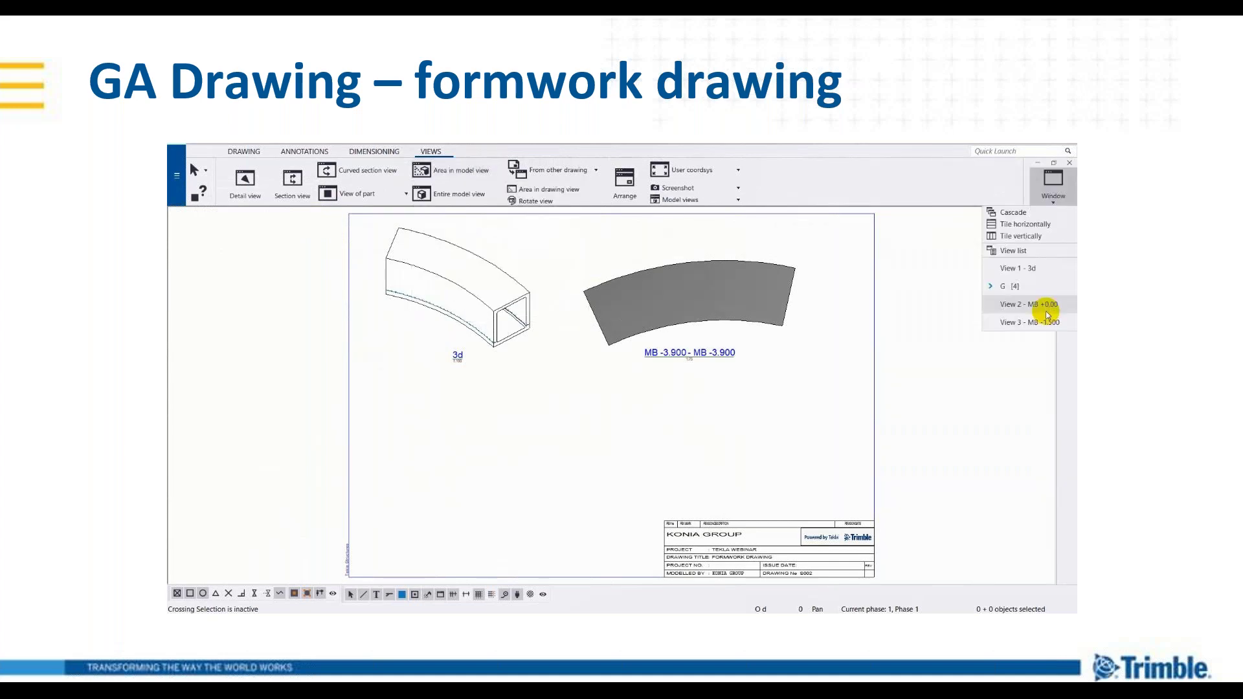
{"action": "left_click", "coordinate": [1030, 304]}
{"action": "left_click", "coordinate": [456, 171]}
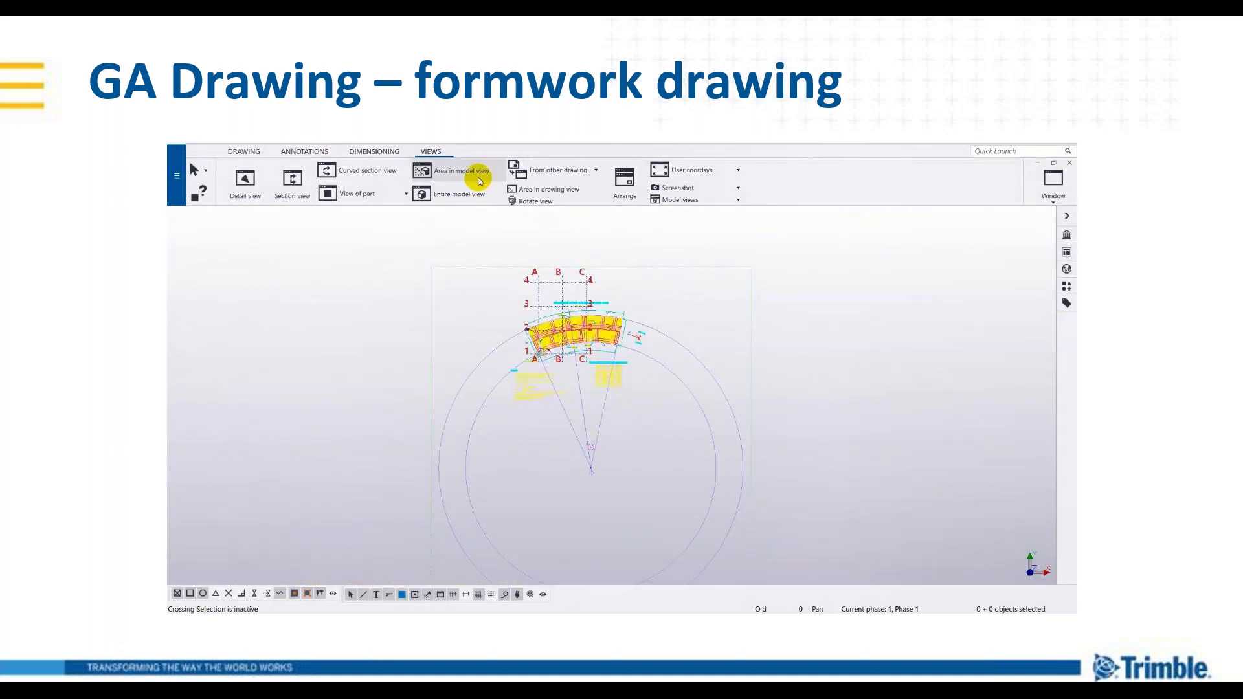
{"action": "scroll", "coordinate": [520, 322], "scroll_direction": "up", "scroll_amount": 4}
{"action": "left_click", "coordinate": [511, 272]}
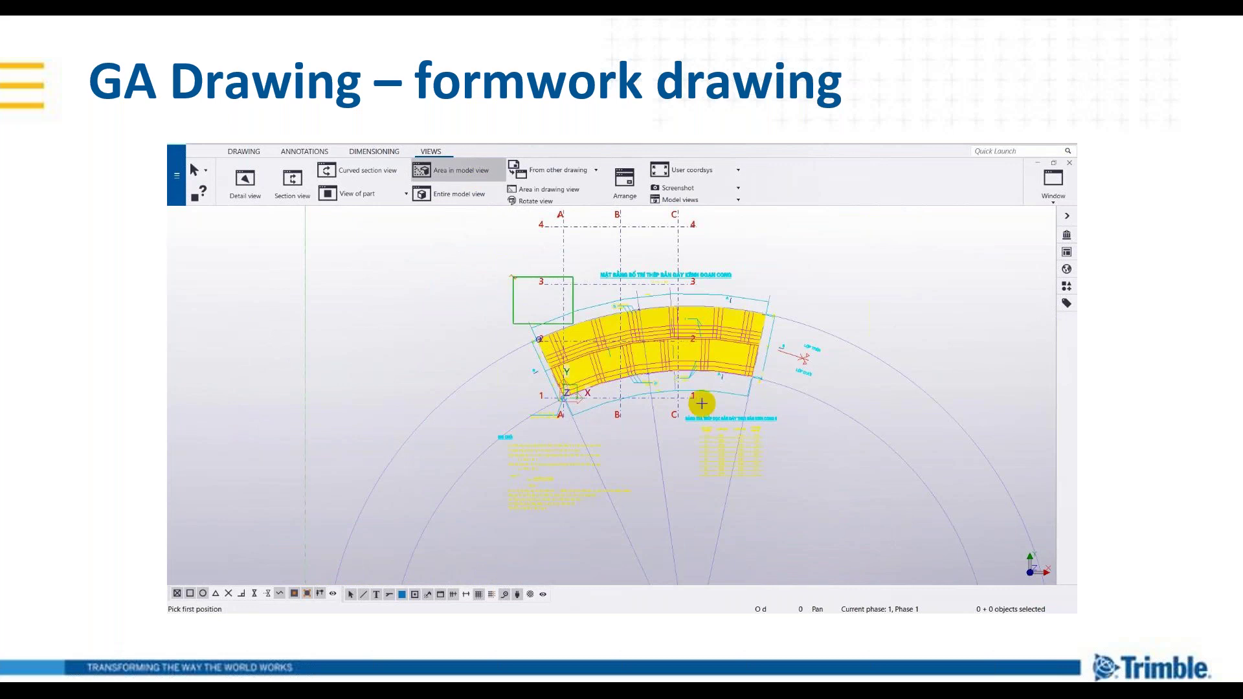
{"action": "left_click", "coordinate": [788, 430]}
Limit the -1.500 plan view to the box area with two corners.
{"action": "left_click", "coordinate": [1047, 184]}
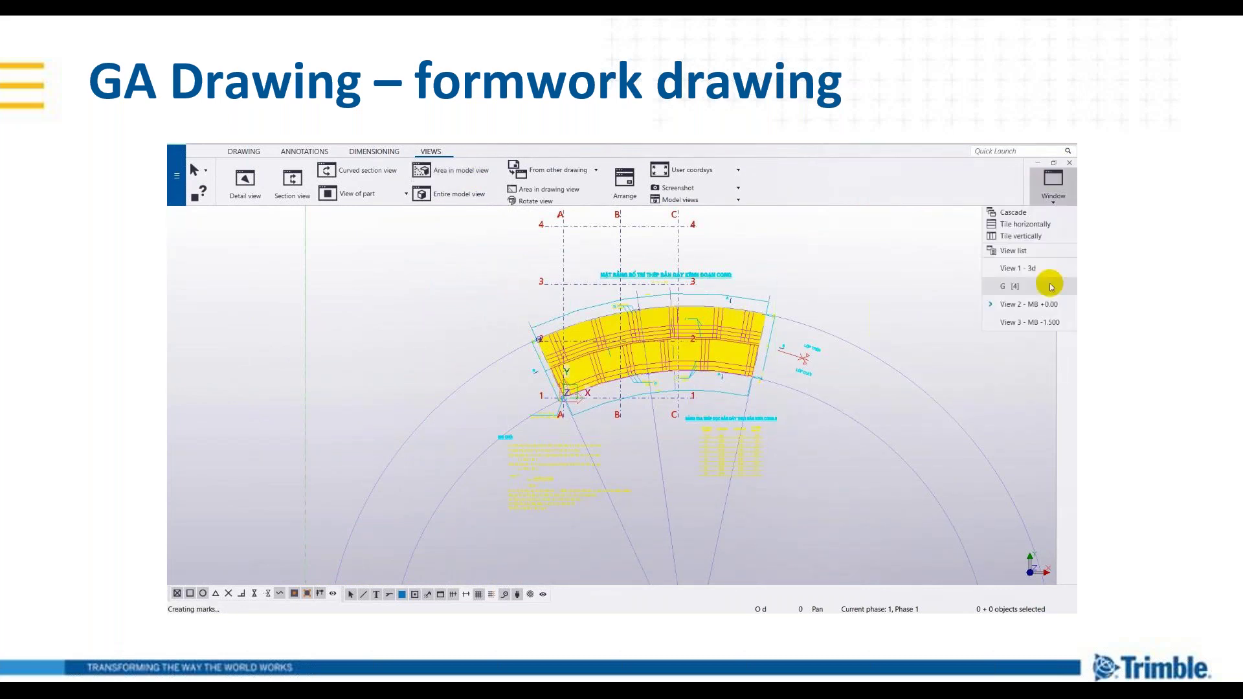
{"action": "left_click", "coordinate": [1043, 324]}
{"action": "left_click", "coordinate": [456, 171]}
{"action": "left_click", "coordinate": [483, 312]}
{"action": "left_click", "coordinate": [777, 461]}
Move a plan view to the right side of the G [4] sheet and open its properties.
{"action": "left_click", "coordinate": [1053, 185]}
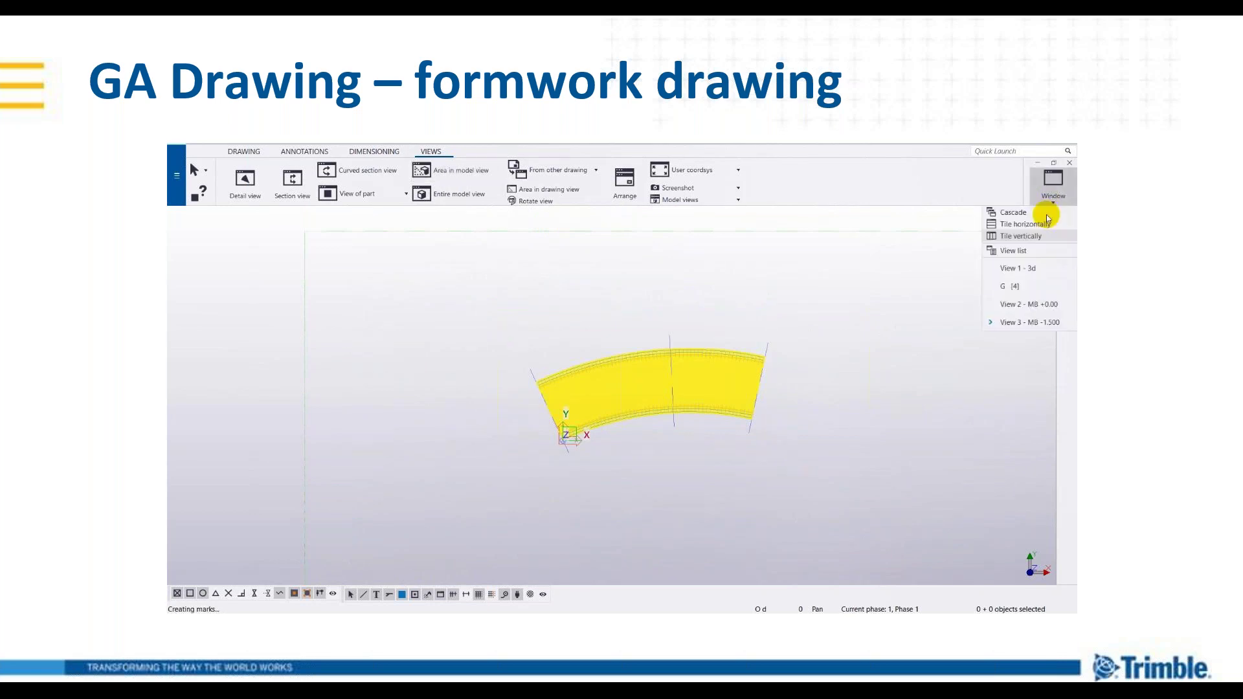
{"action": "left_click", "coordinate": [1028, 286]}
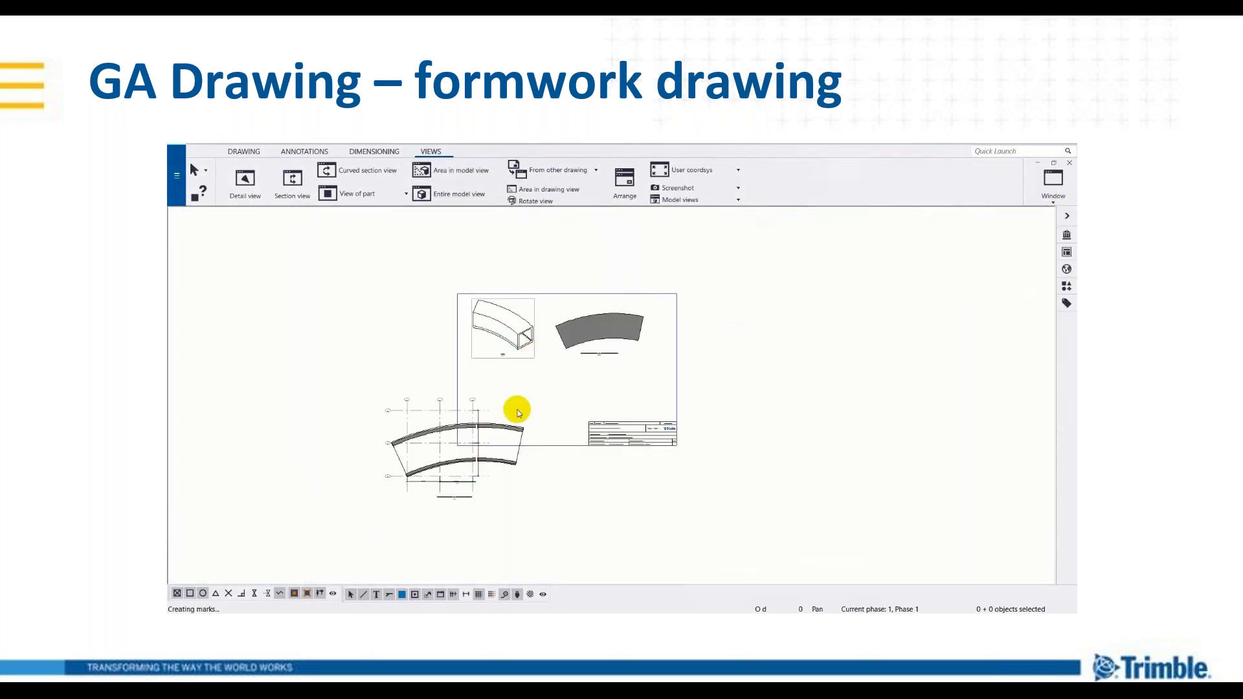
{"action": "left_click", "coordinate": [553, 372]}
{"action": "scroll", "coordinate": [552, 372], "scroll_direction": "down", "scroll_amount": 3}
{"action": "left_click_drag", "start_coordinate": [553, 372], "coordinate": [887, 370]}
{"action": "left_click", "coordinate": [852, 305]}
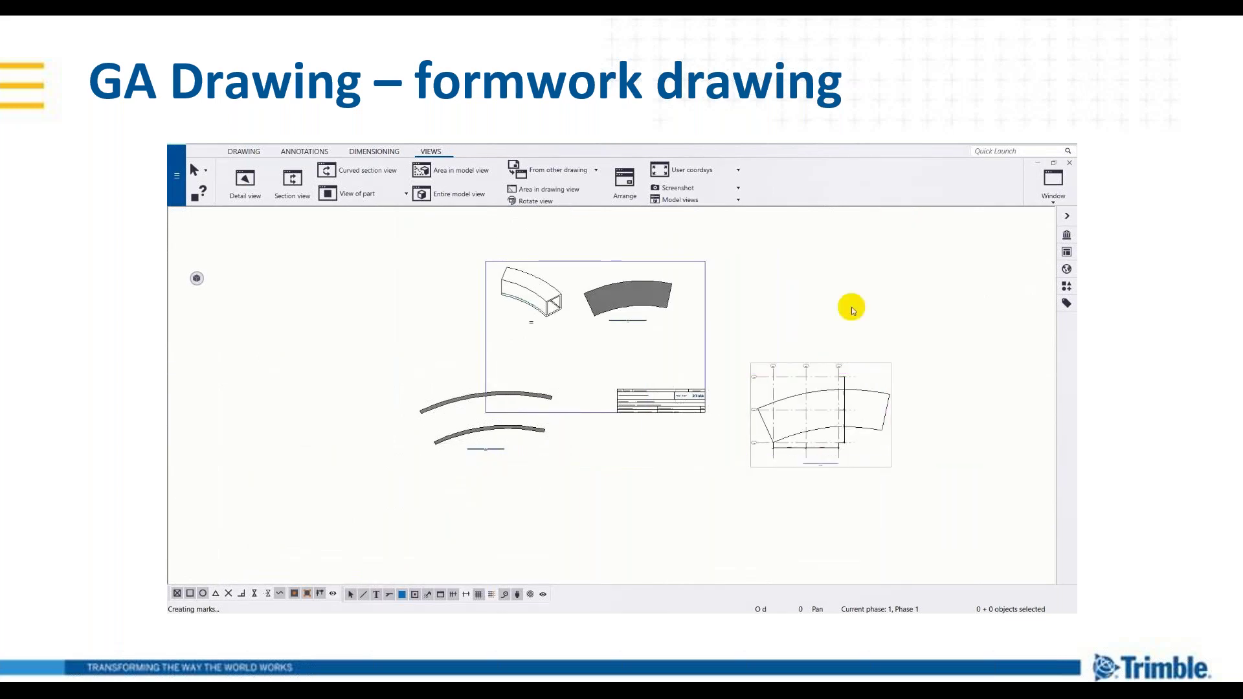
{"action": "left_click", "coordinate": [817, 364]}
{"action": "right_click", "coordinate": [800, 295]}
{"action": "left_click", "coordinate": [813, 314]}
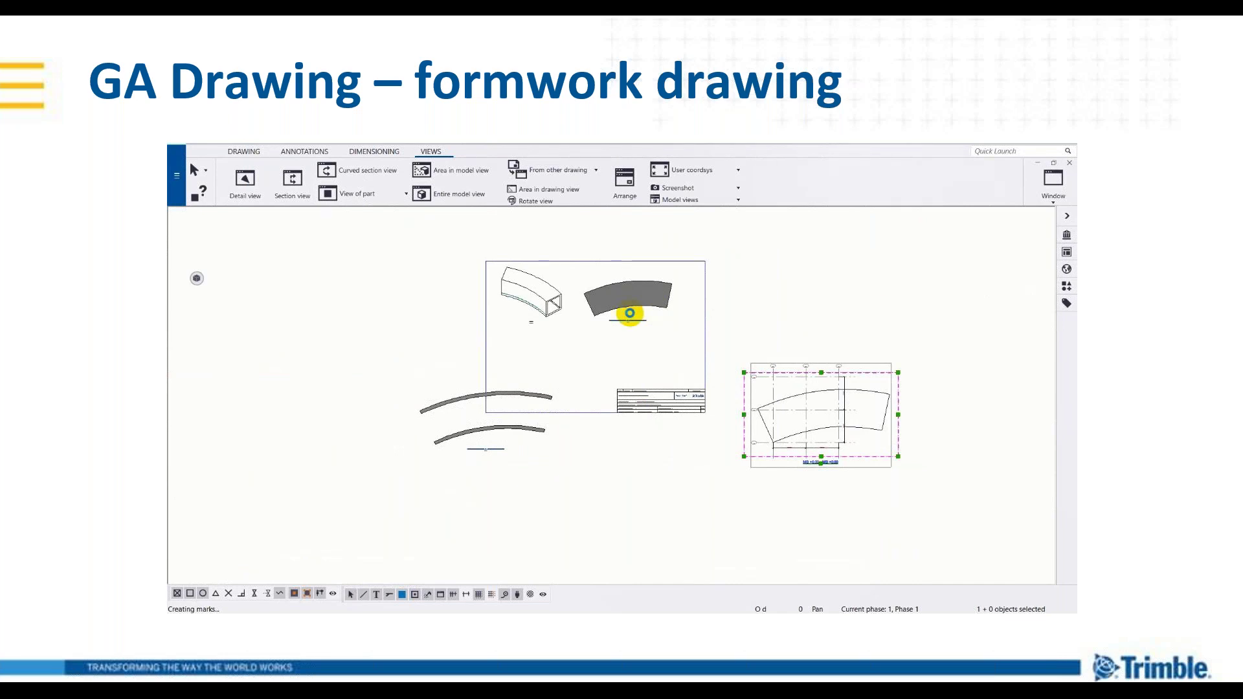
{"action": "double_click", "coordinate": [629, 313]}
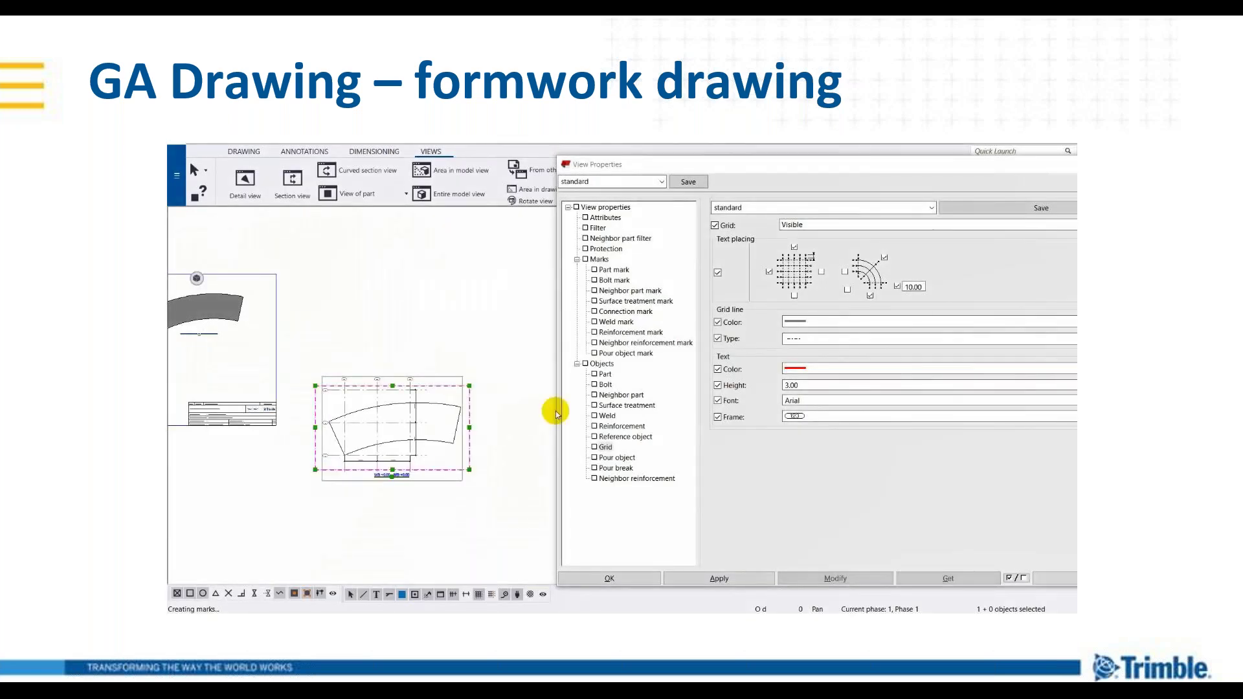
Set the plan view's grid to Not visible and apply it.
{"action": "left_click", "coordinate": [801, 225]}
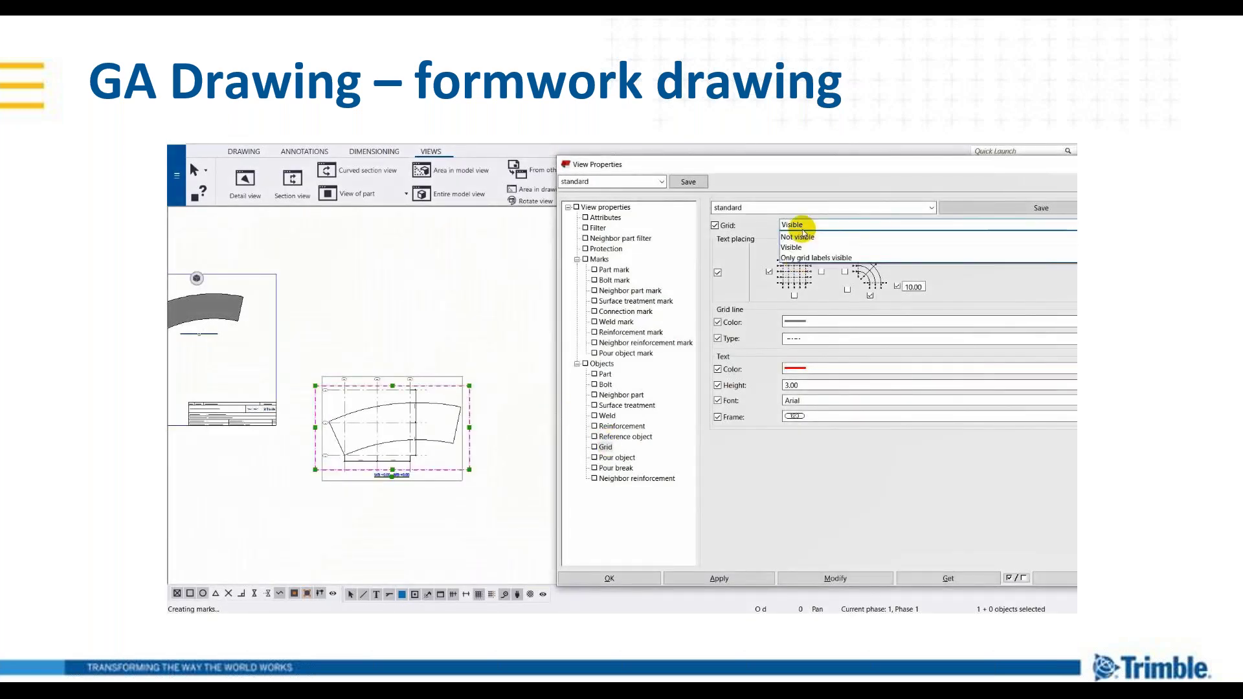
{"action": "left_click", "coordinate": [804, 237]}
{"action": "left_click", "coordinate": [836, 578]}
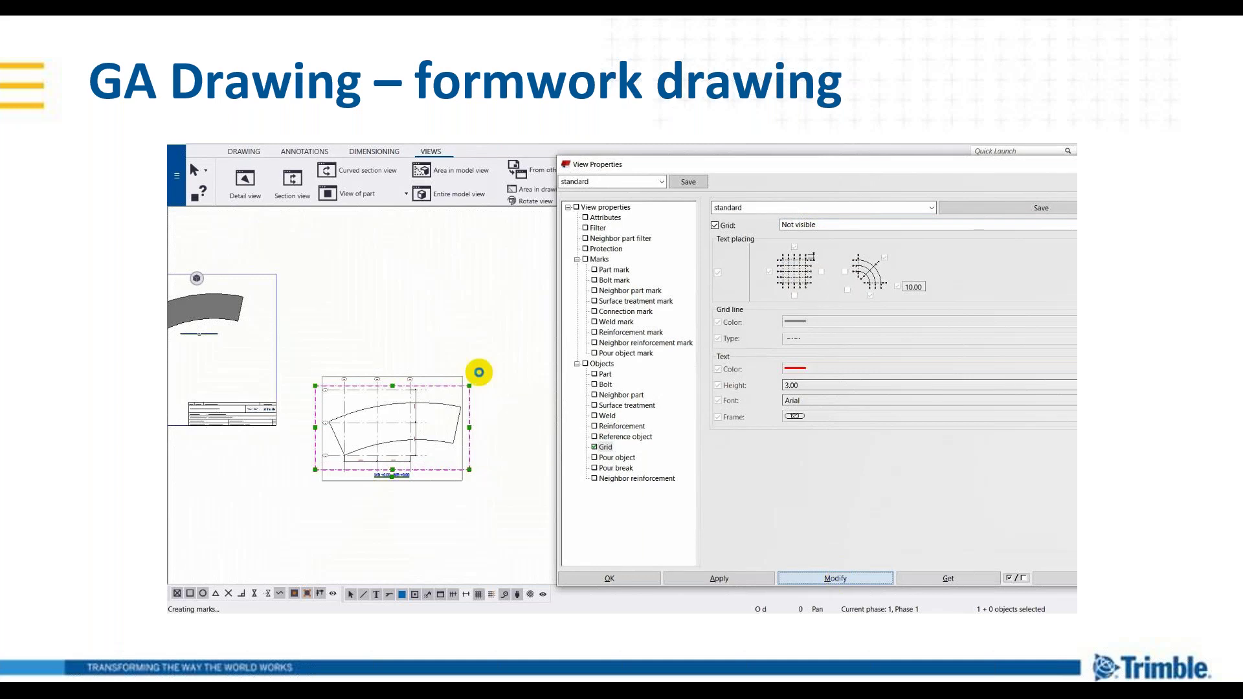
Change the view's scale from 50 to 75 and apply it.
{"action": "left_click", "coordinate": [606, 217]}
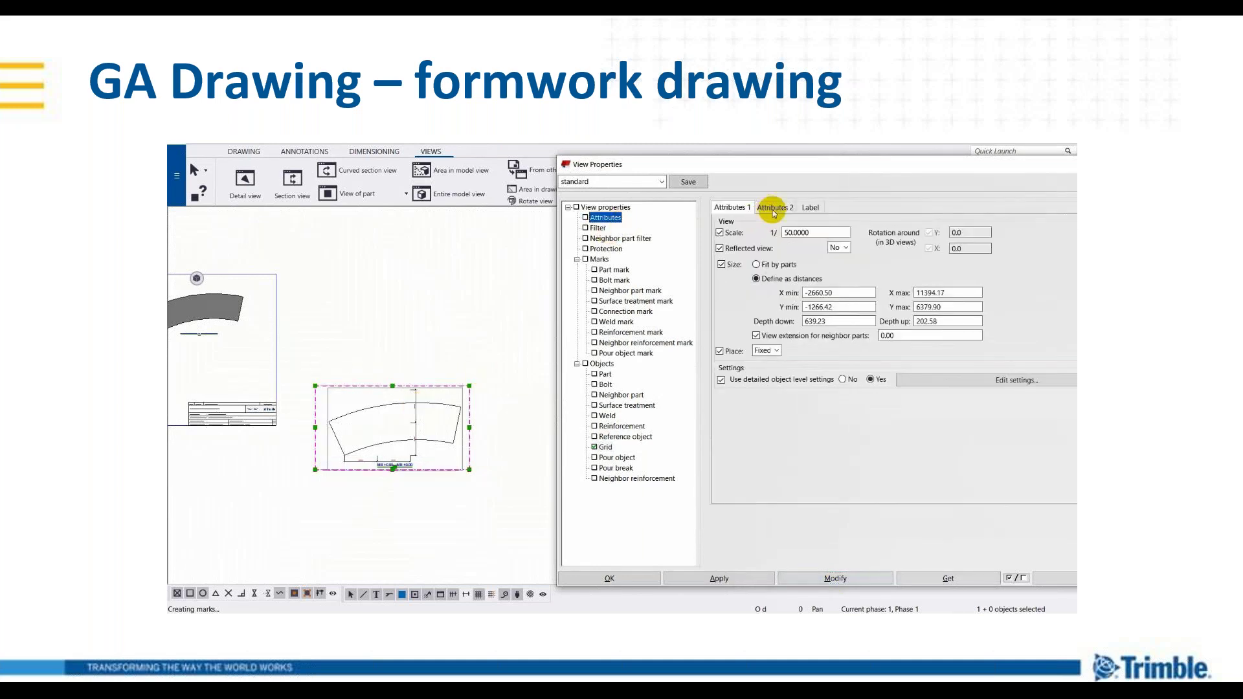
{"action": "left_click", "coordinate": [773, 209]}
{"action": "left_click", "coordinate": [731, 207]}
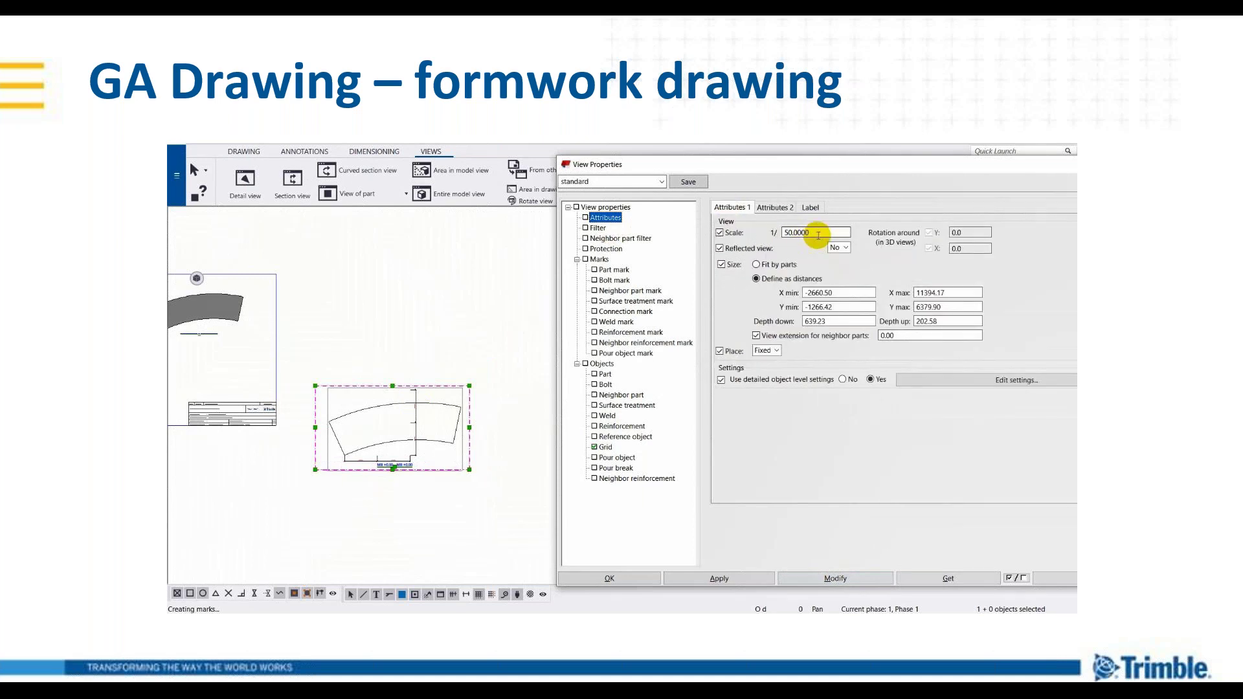
{"action": "double_click", "coordinate": [819, 233]}
{"action": "type", "text": "75"}
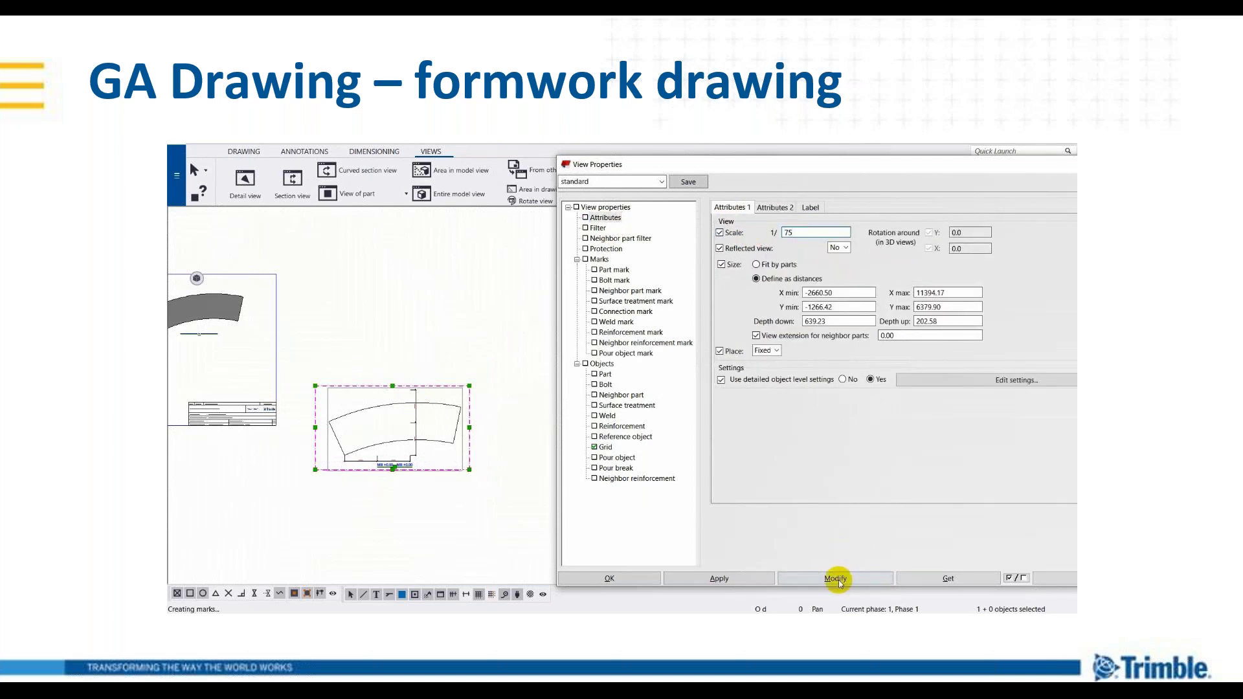
{"action": "left_click", "coordinate": [837, 580]}
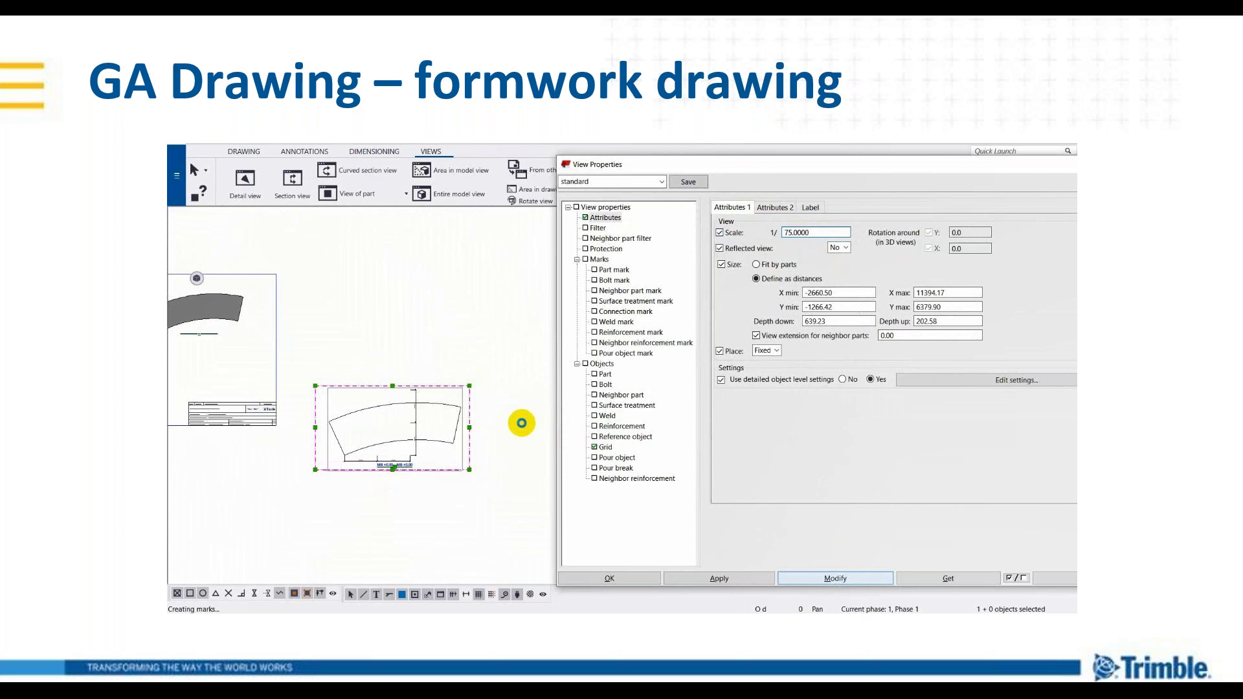
{"action": "left_click", "coordinate": [515, 427]}
{"action": "scroll", "coordinate": [405, 431], "scroll_direction": "up", "scroll_amount": 3}
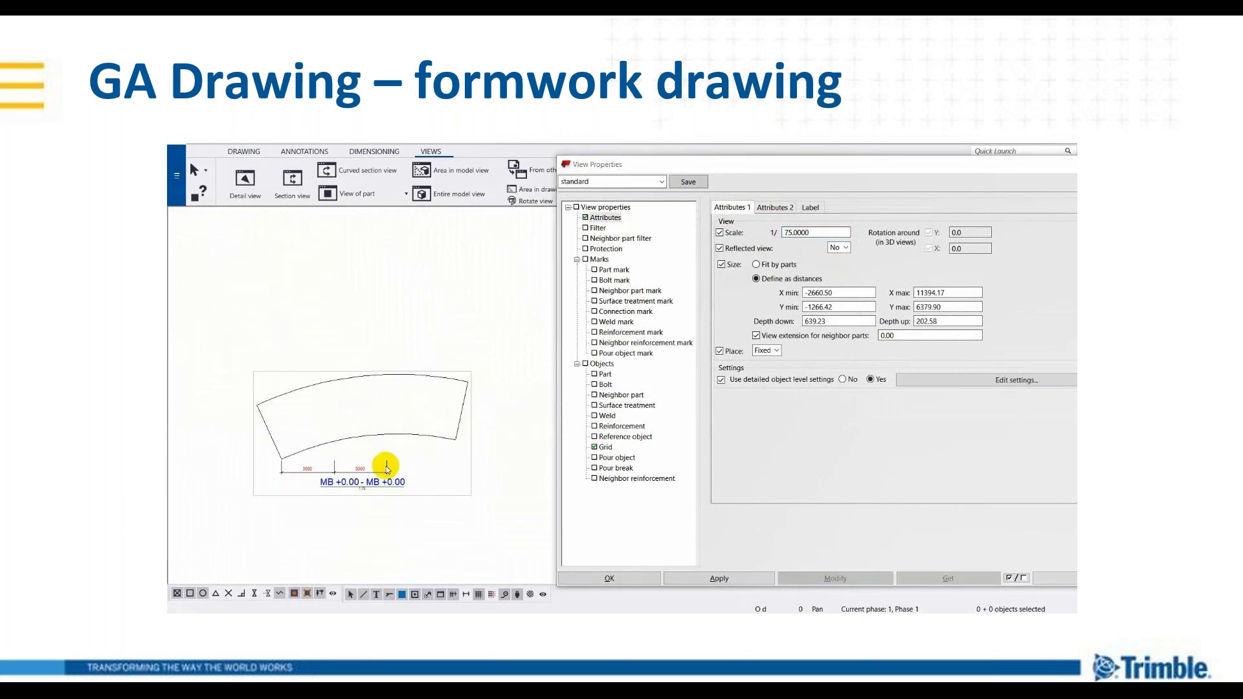
Turn on Hidden lines and Own hidden lines for parts in the +0.00 plan view.
{"action": "left_click", "coordinate": [472, 456]}
{"action": "right_click", "coordinate": [472, 457]}
{"action": "left_click", "coordinate": [479, 477]}
{"action": "left_click", "coordinate": [596, 375]}
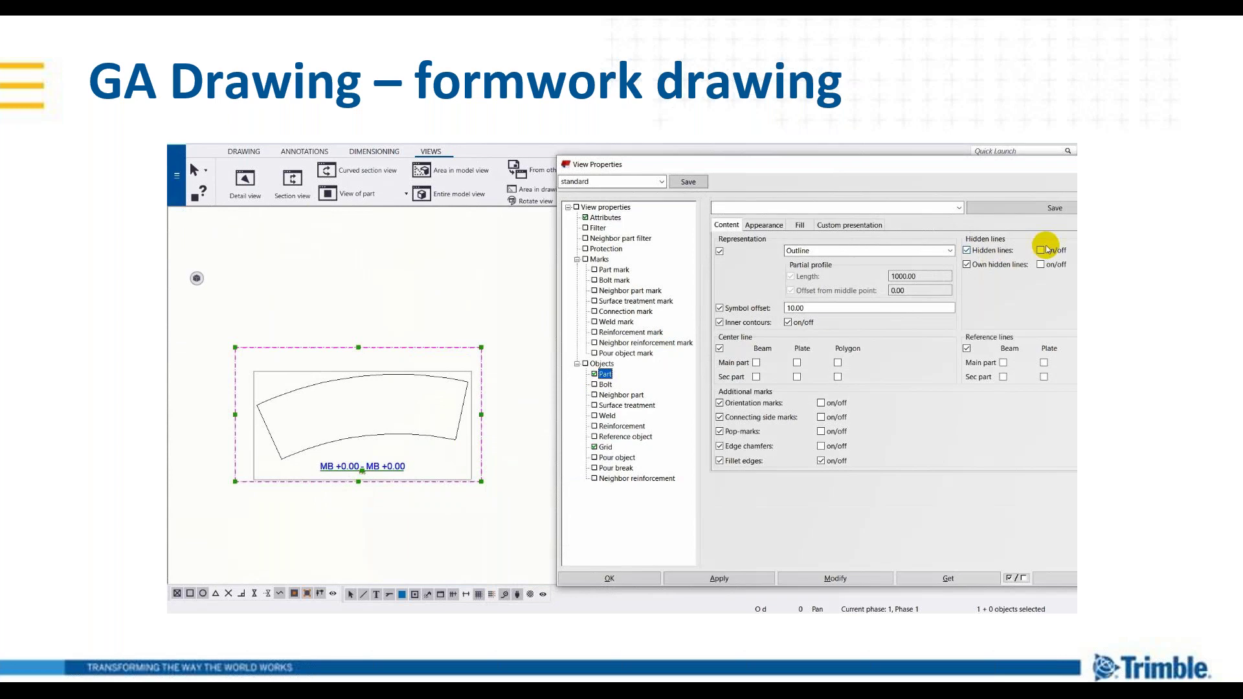
{"action": "left_click", "coordinate": [1041, 250]}
{"action": "left_click", "coordinate": [835, 578]}
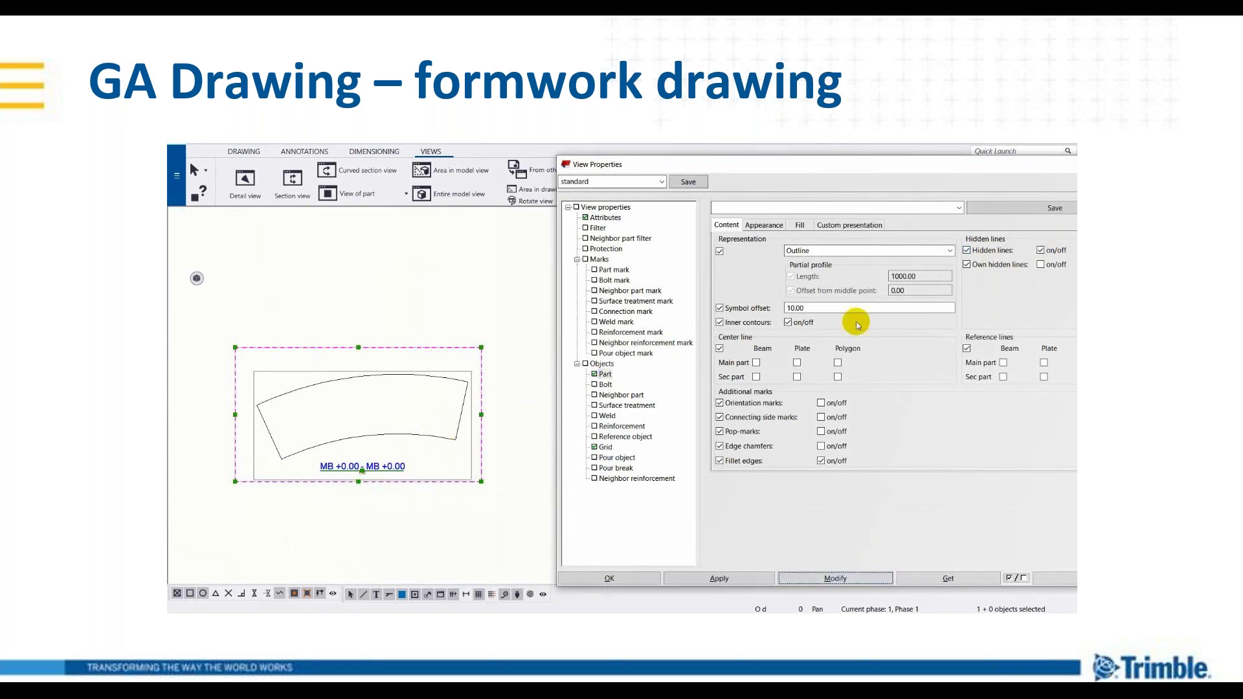
{"action": "left_click", "coordinate": [1049, 265]}
{"action": "left_click", "coordinate": [835, 578]}
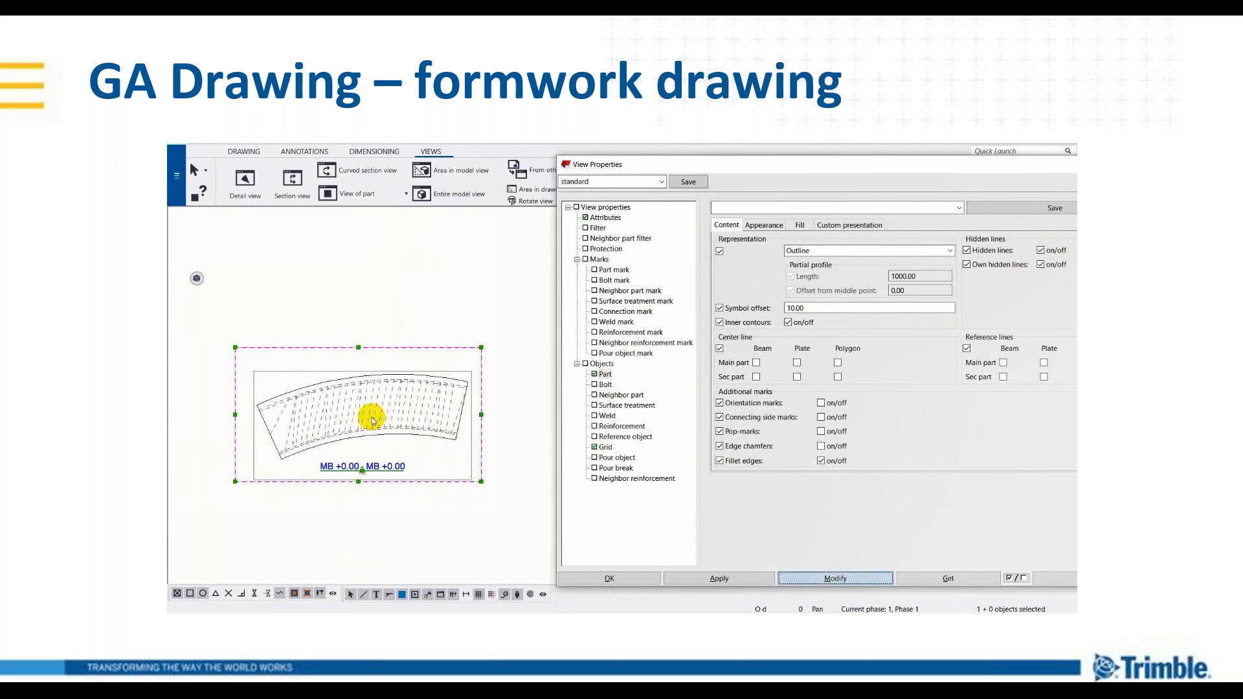
Set Show openings/recess symbol to No on the plan view's Attributes 2 page.
{"action": "left_click", "coordinate": [606, 217]}
{"action": "left_click", "coordinate": [766, 209]}
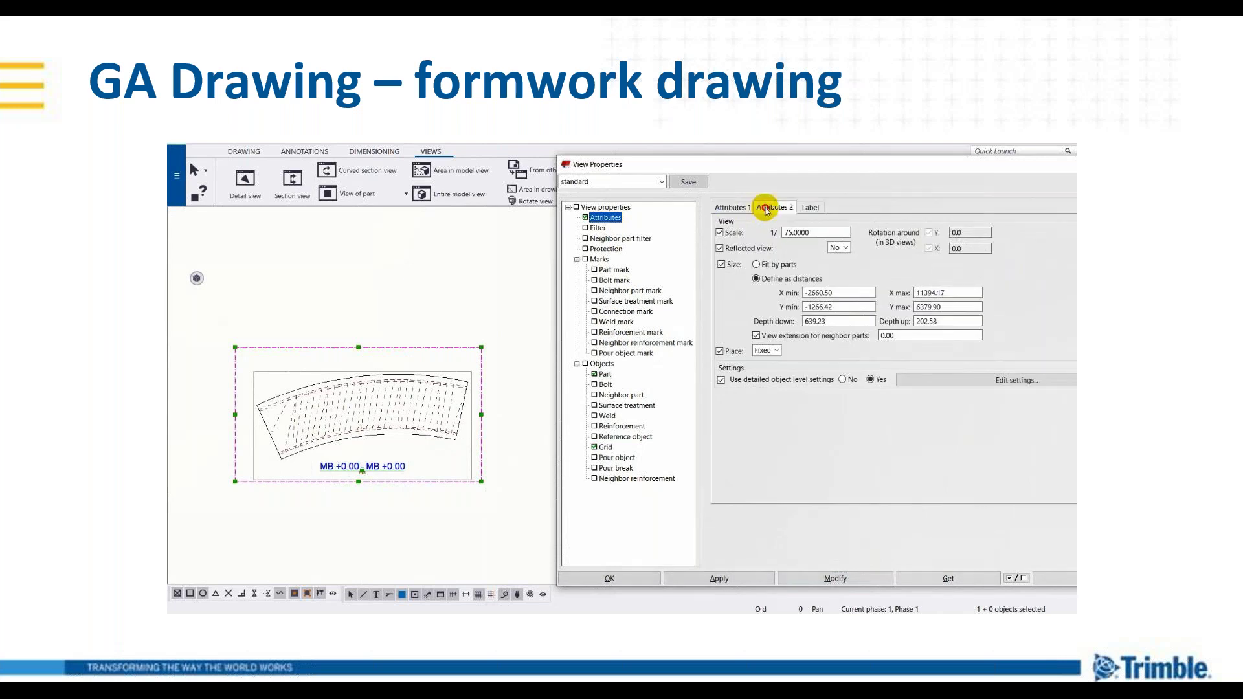
{"action": "left_click", "coordinate": [878, 291]}
{"action": "left_click", "coordinate": [880, 302]}
{"action": "left_click", "coordinate": [832, 577]}
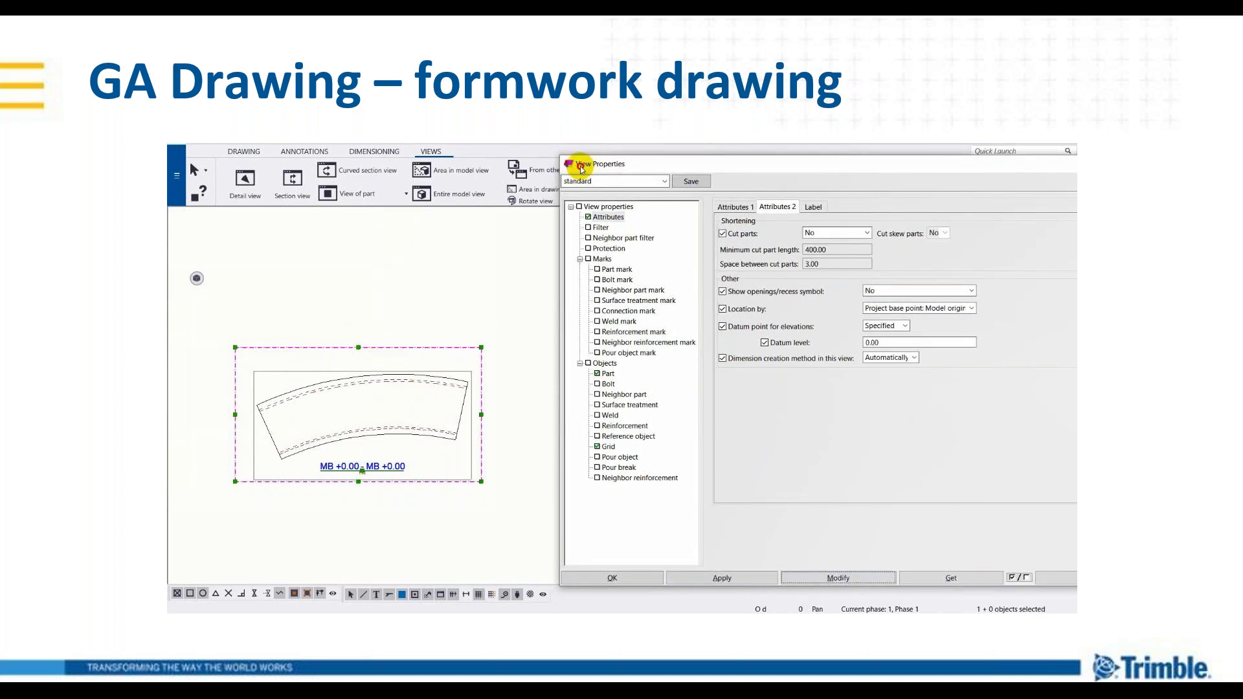
Move the small plan view inside the sheet frame and shift the two-arc view lower.
{"action": "left_click_drag", "start_coordinate": [573, 165], "coordinate": [692, 167]}
{"action": "left_click", "coordinate": [497, 290]}
{"action": "scroll", "coordinate": [571, 373], "scroll_direction": "down", "scroll_amount": 3}
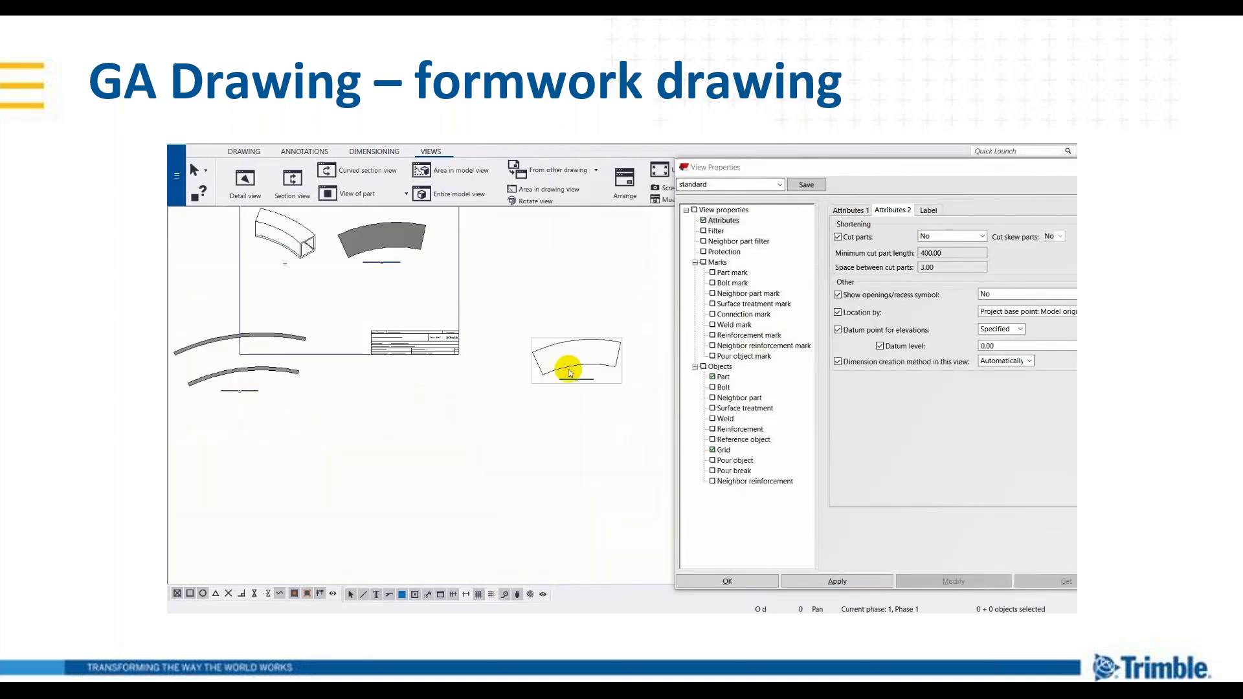
{"action": "left_click", "coordinate": [616, 380]}
{"action": "mouse_move", "coordinate": [616, 380]}
{"action": "left_mouse_down"}
{"action": "mouse_move", "coordinate": [477, 355]}
{"action": "mouse_move", "coordinate": [406, 317]}
{"action": "mouse_move", "coordinate": [427, 321]}
{"action": "left_mouse_up"}
{"action": "left_click", "coordinate": [298, 397]}
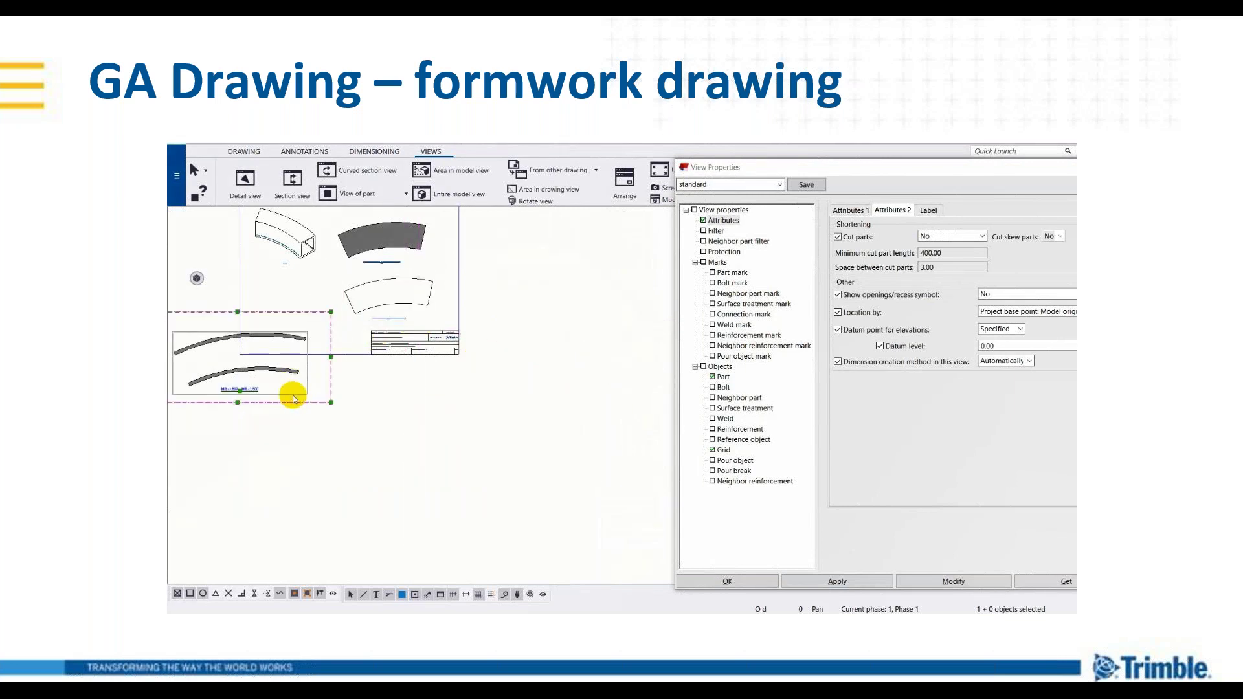
{"action": "left_click_drag", "start_coordinate": [298, 398], "coordinate": [401, 458]}
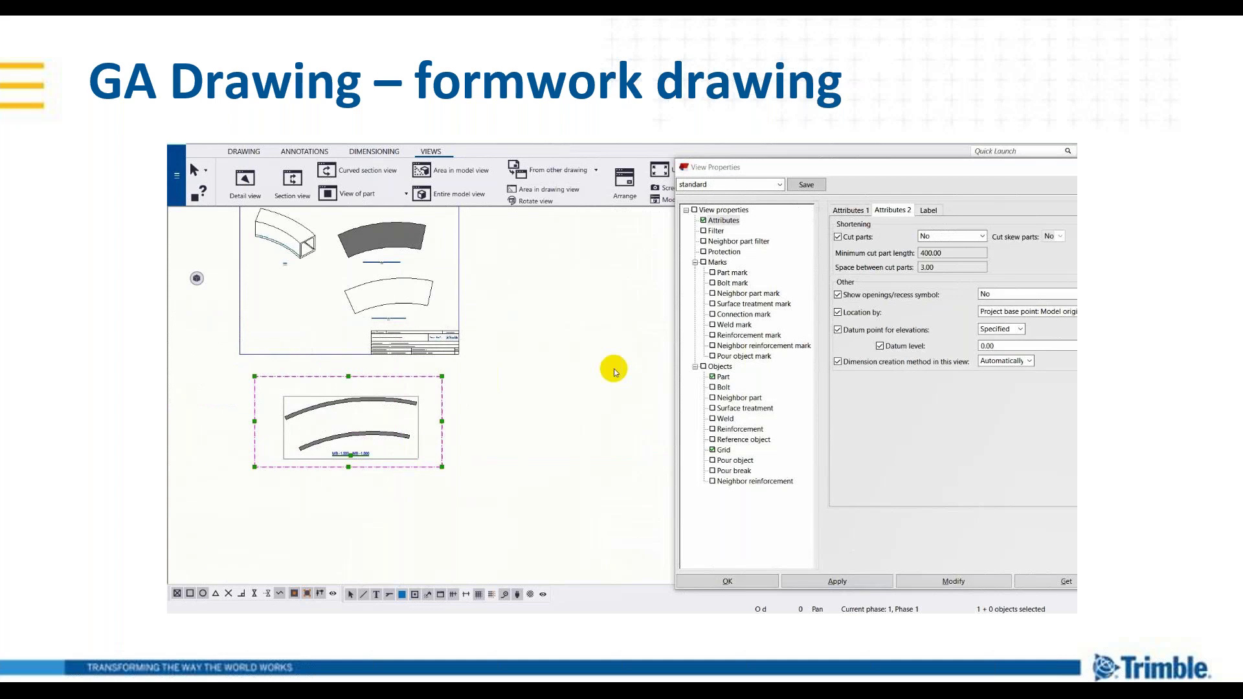